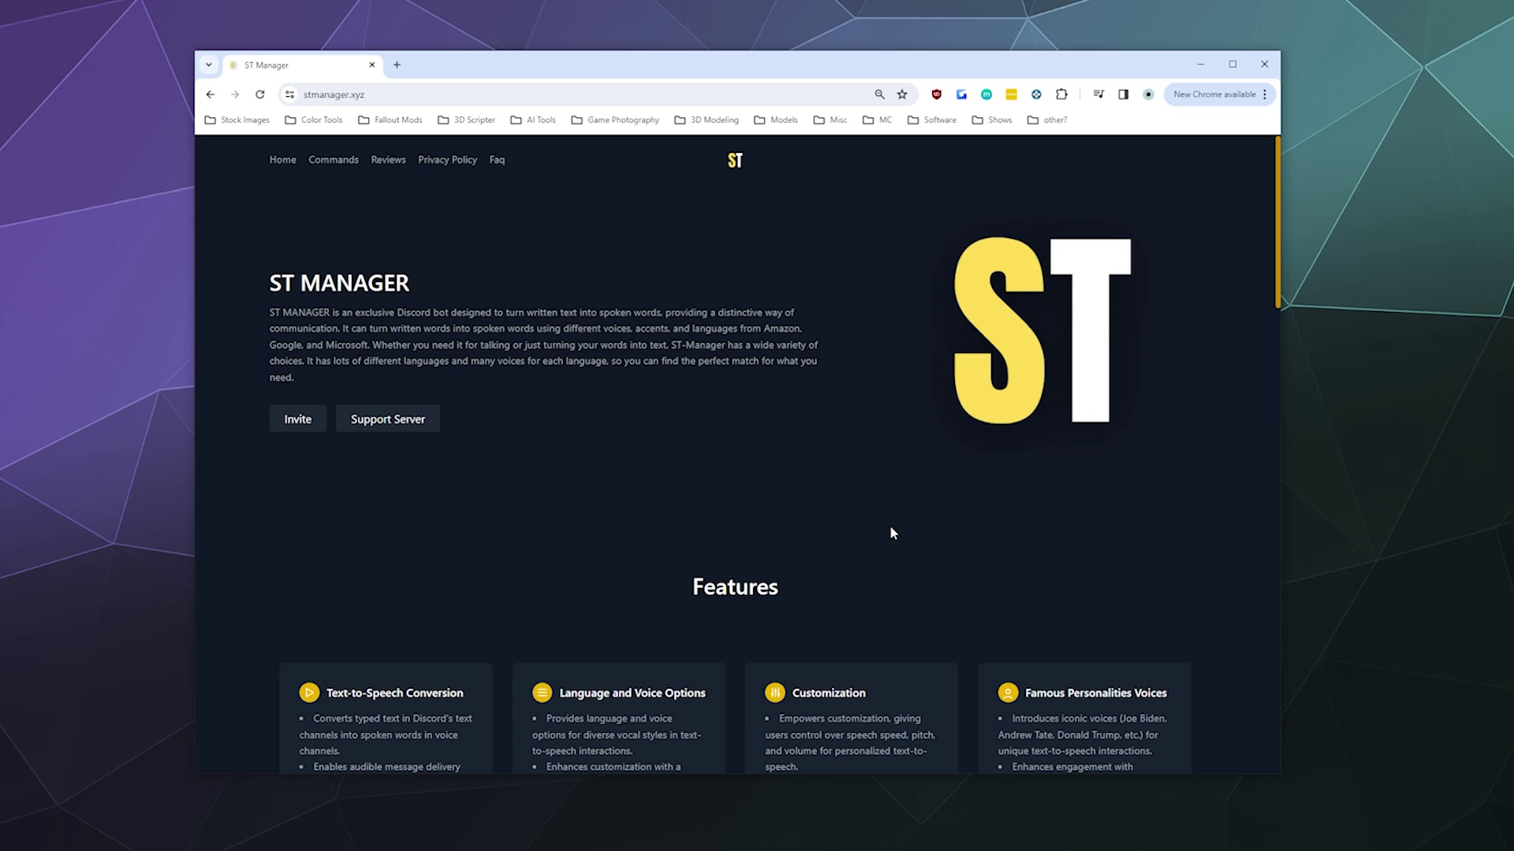
Step: Scroll down the ST Manager website and back to the top
scroll(893, 530, "down", 1)
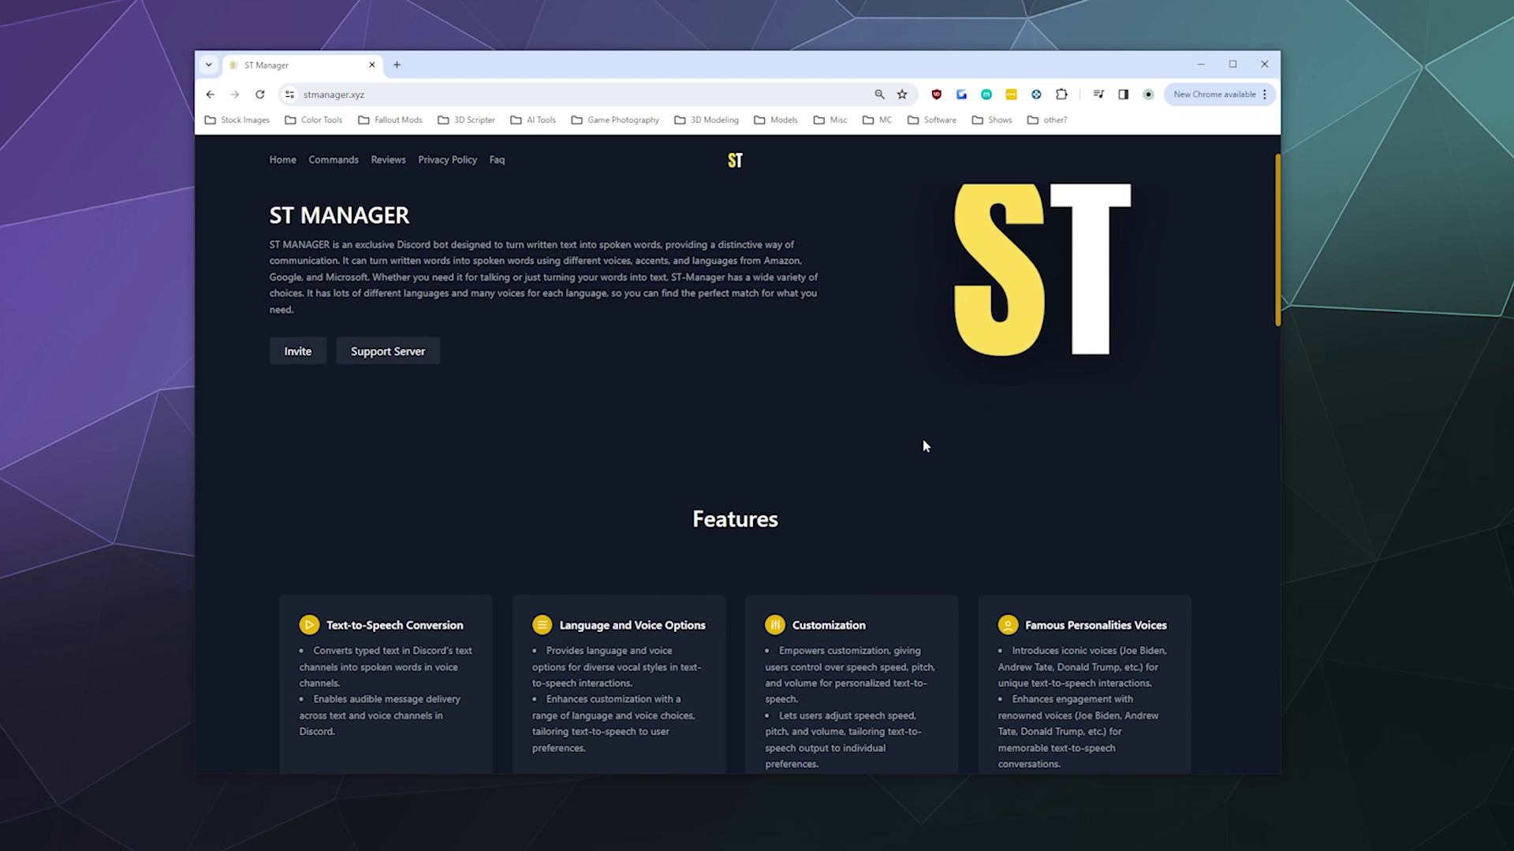
scroll(919, 447, "down", 1)
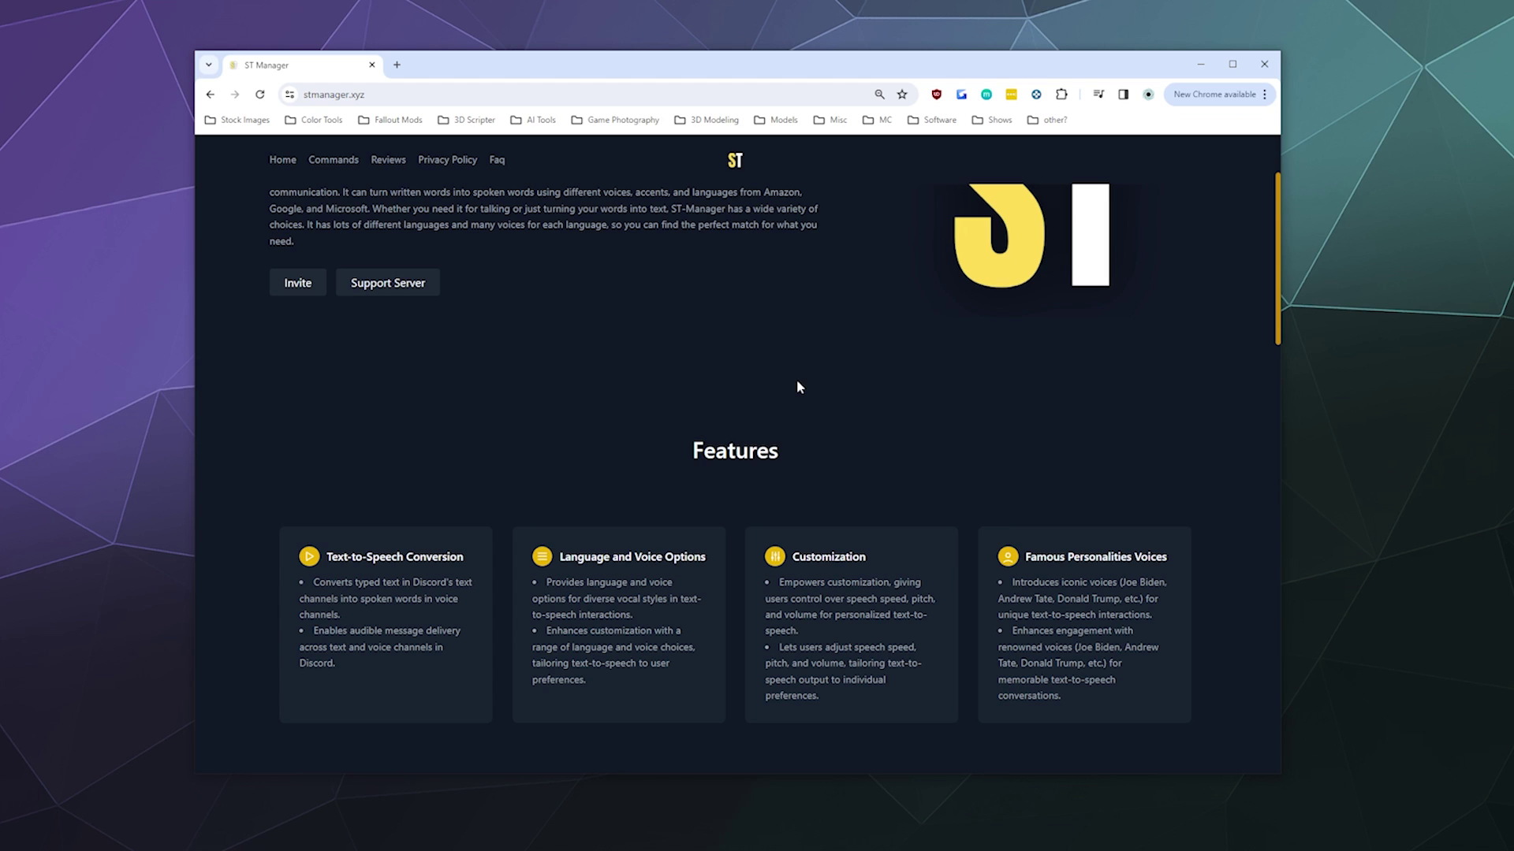
scroll(760, 394, "up", 2)
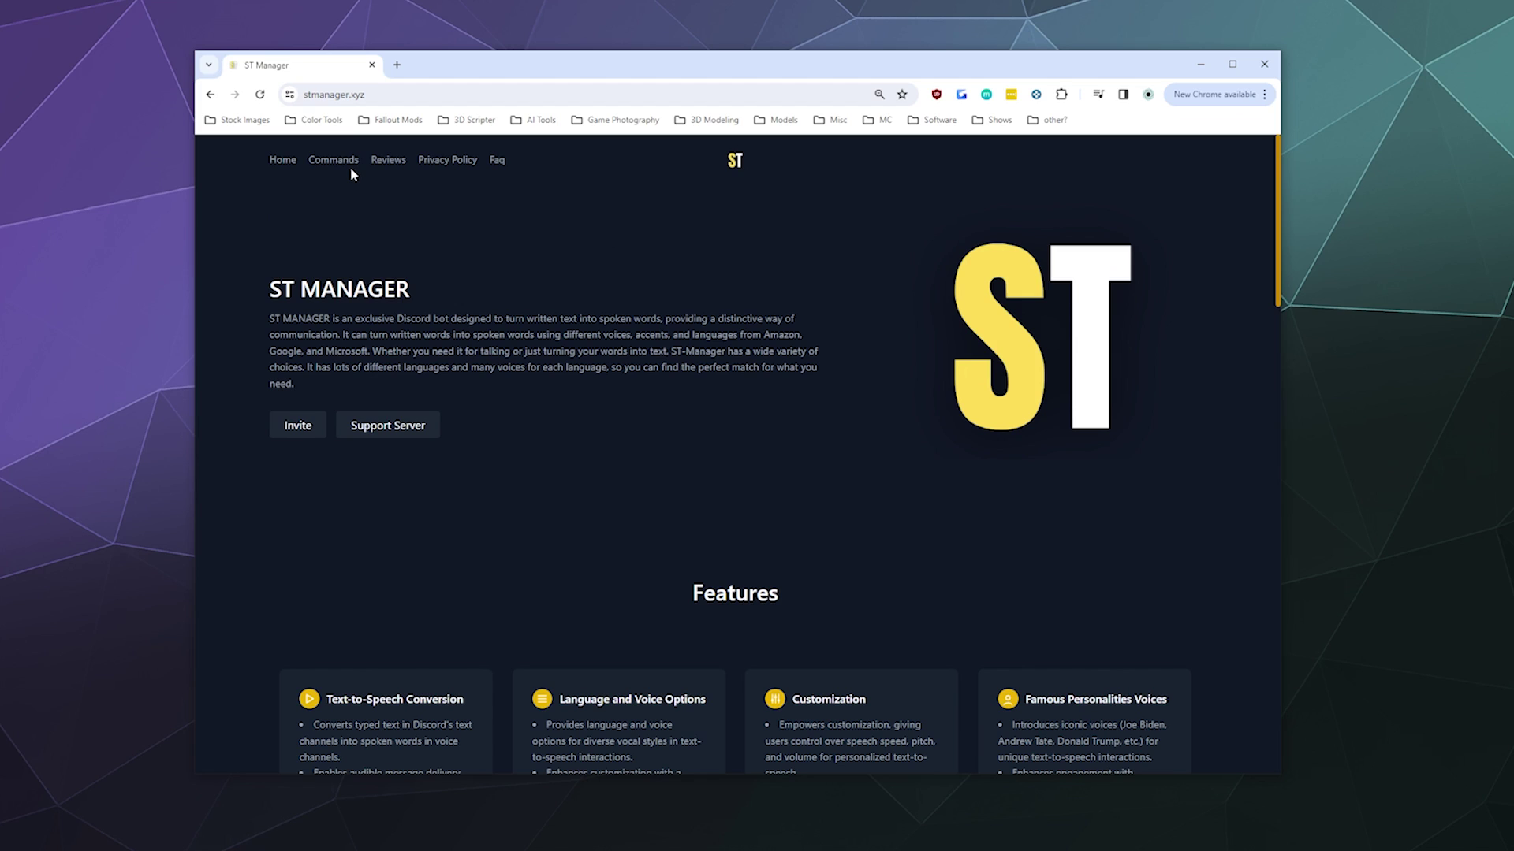
Step: Browse the ST Manager Commands page list, then minimize Chrome to reveal Discord
left_click(347, 164)
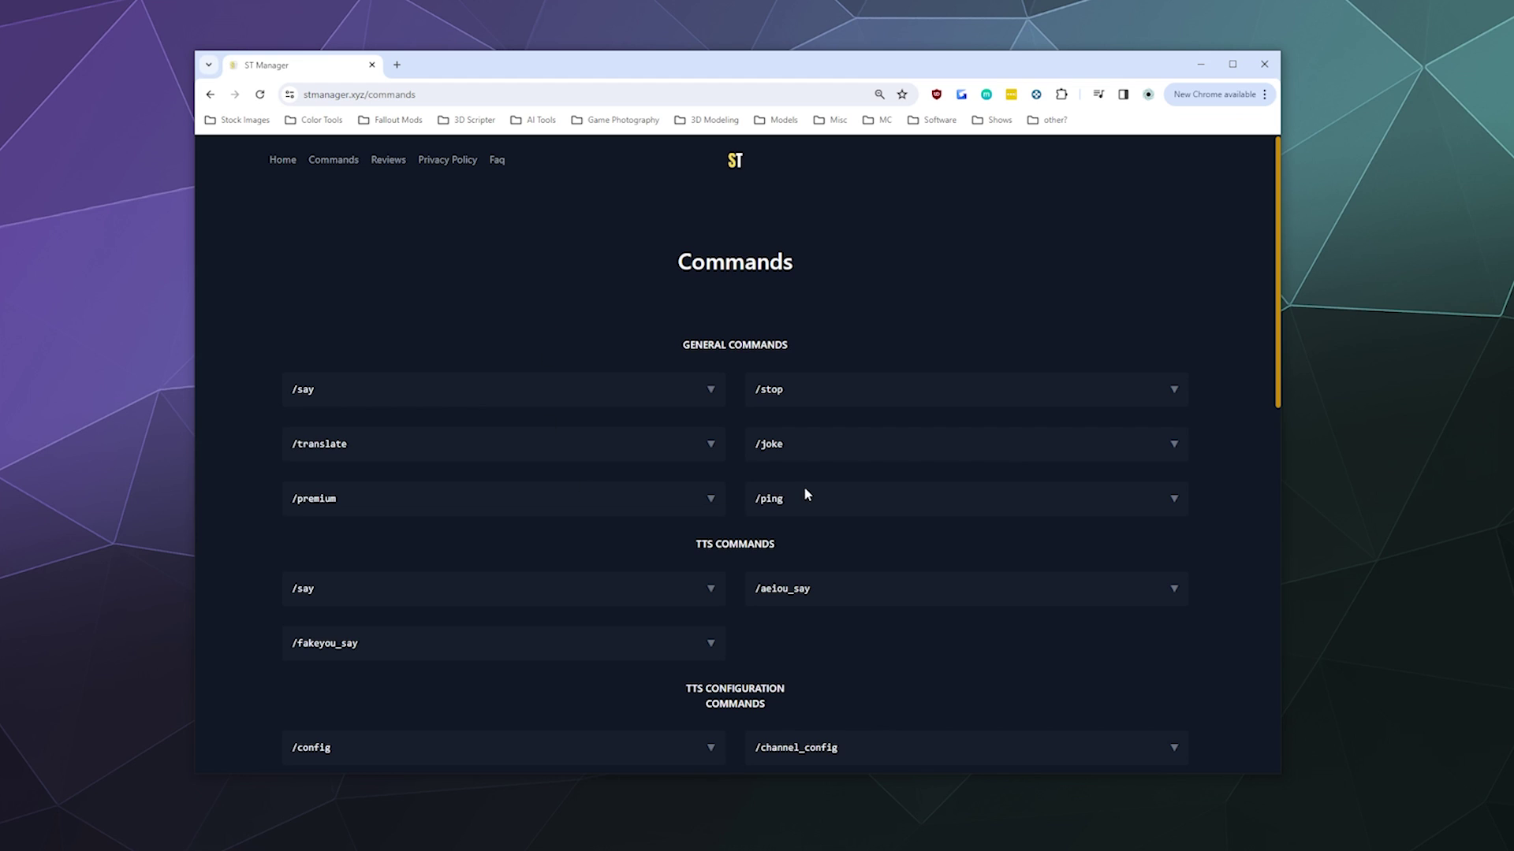
scroll(806, 494, "down", 4)
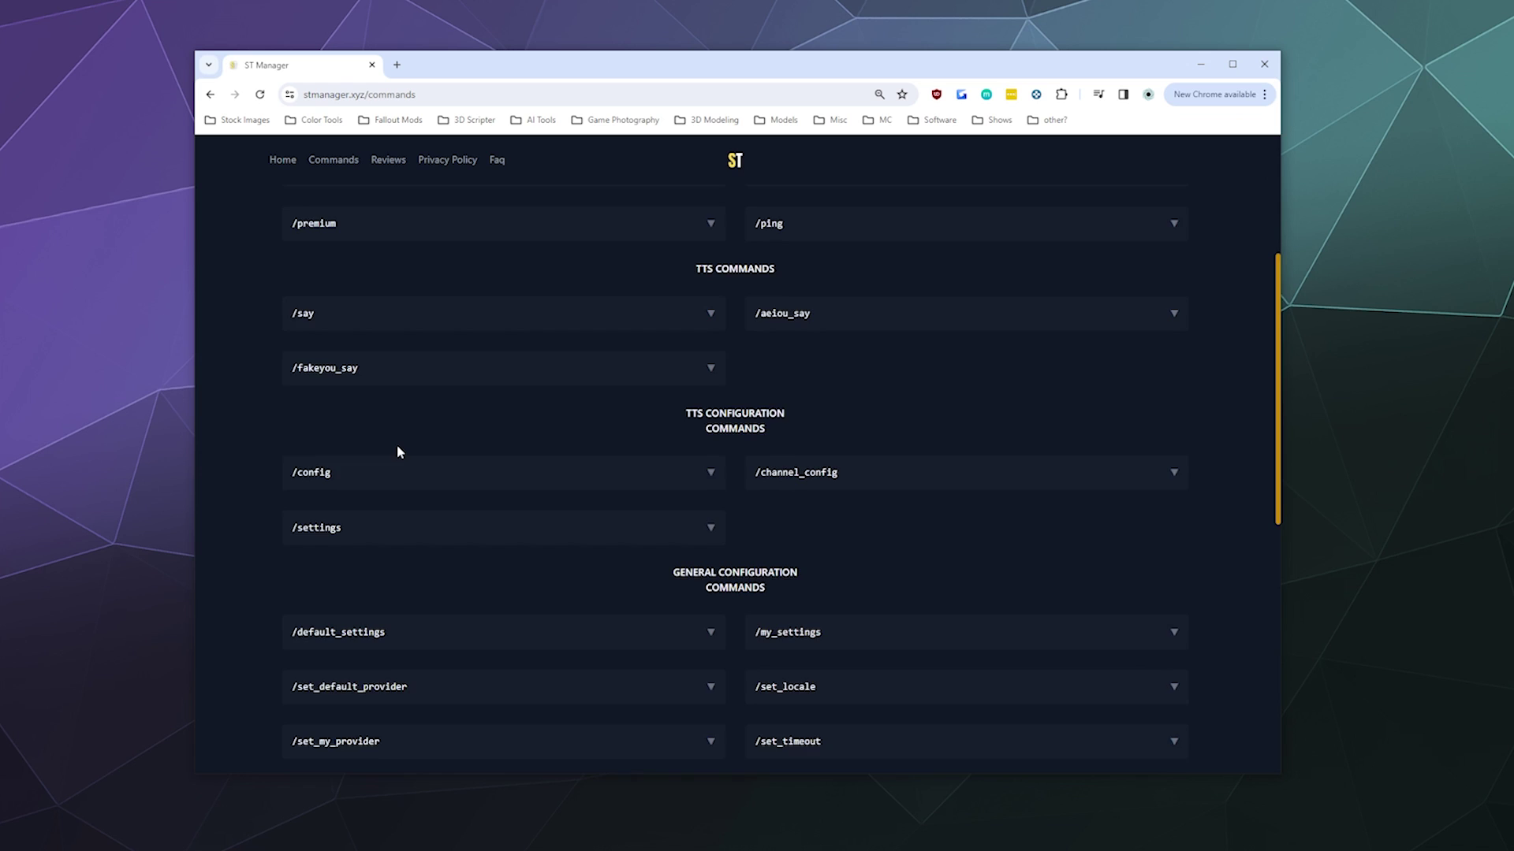
scroll(290, 404, "down", 3)
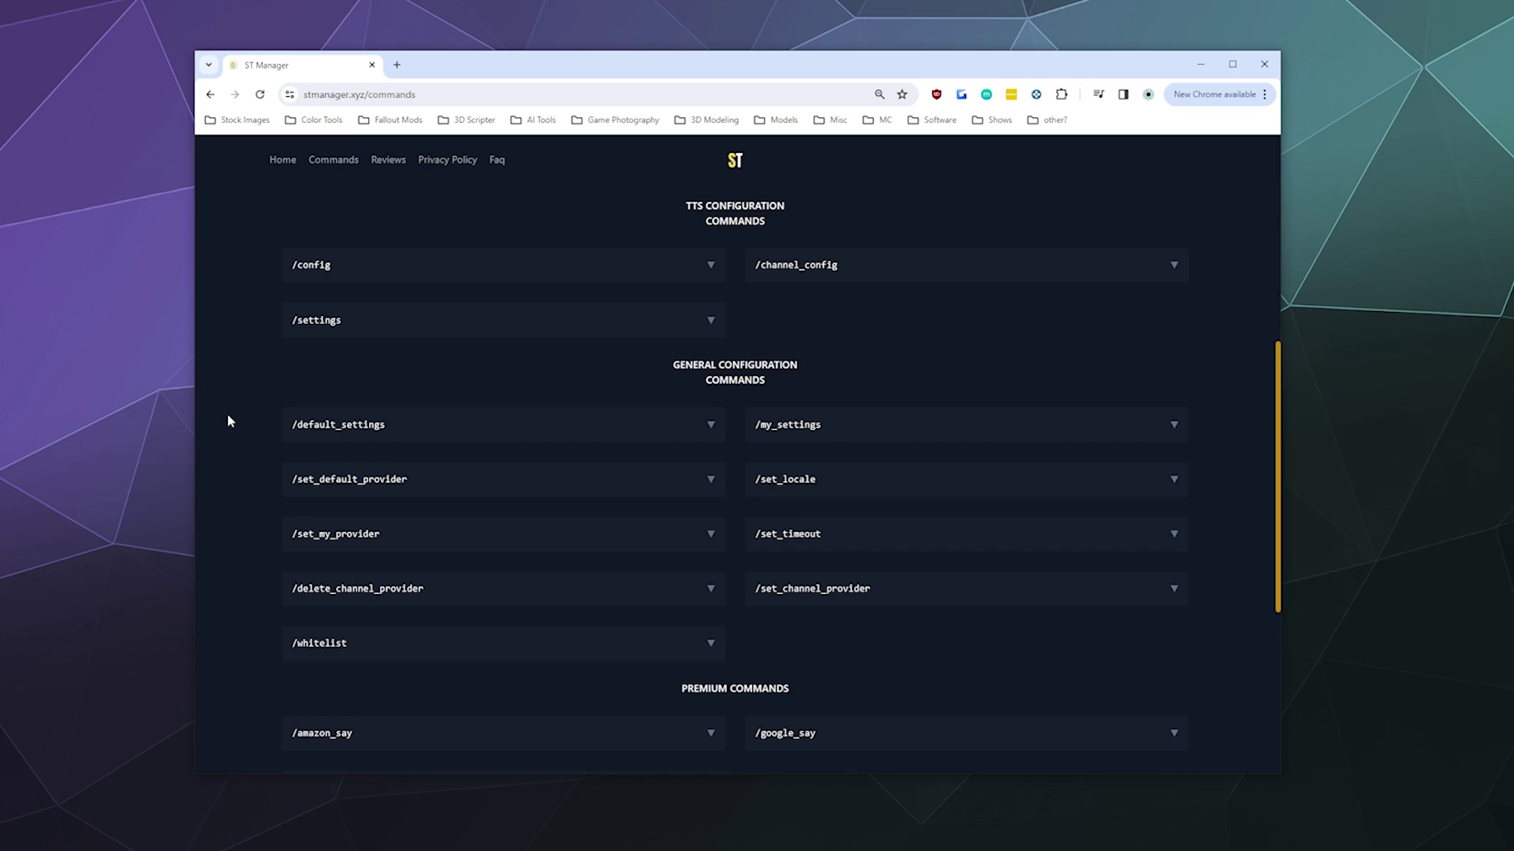
scroll(235, 429, "up", 6)
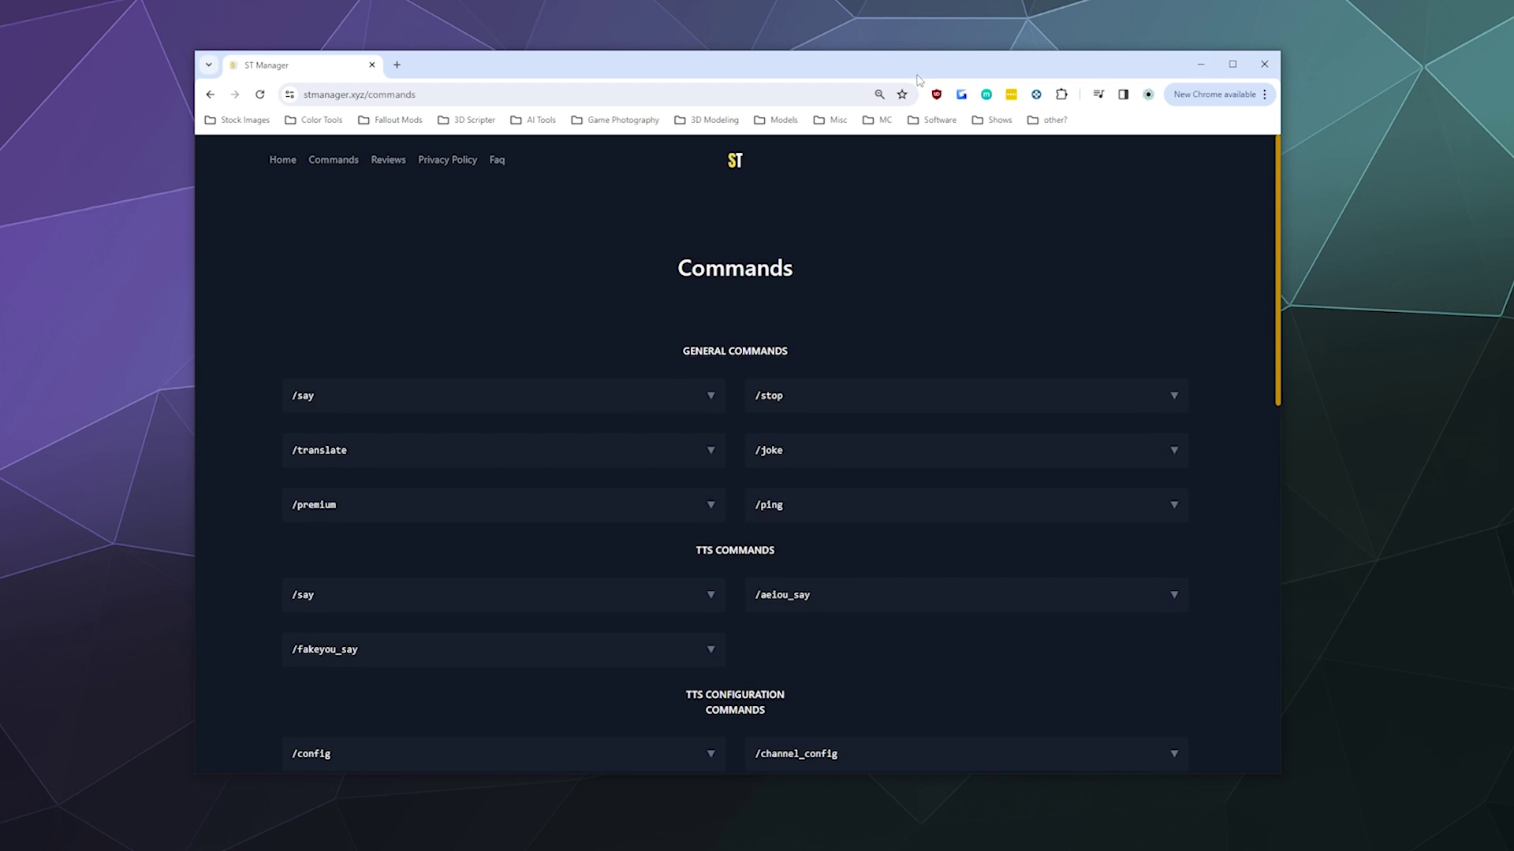
left_click(1201, 66)
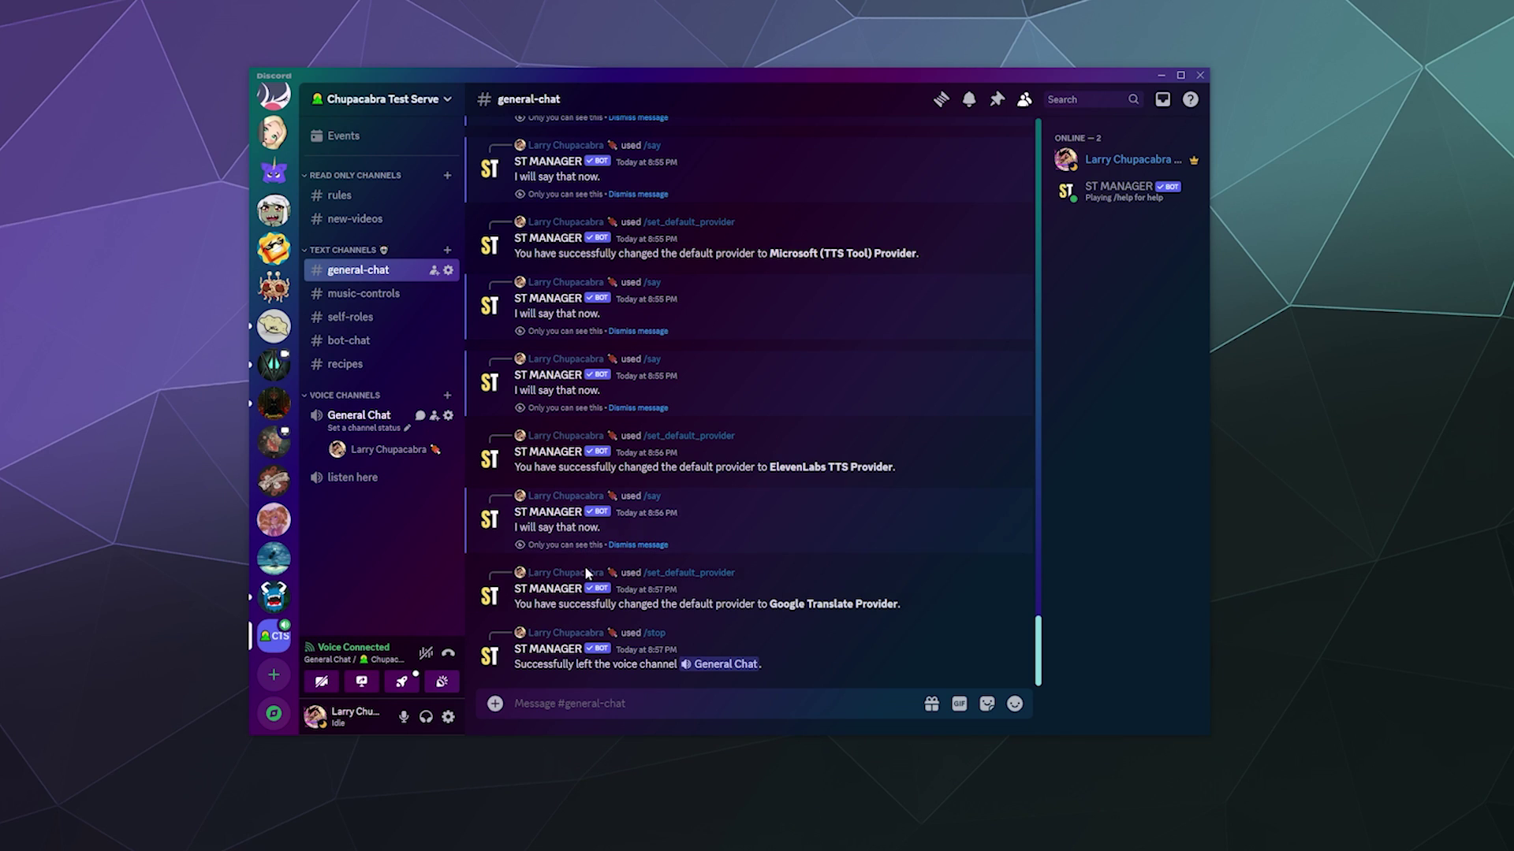
Step: Send a /say self-introduction explaining you can't use the microphone and are on the phone
left_click(630, 704)
type("/")
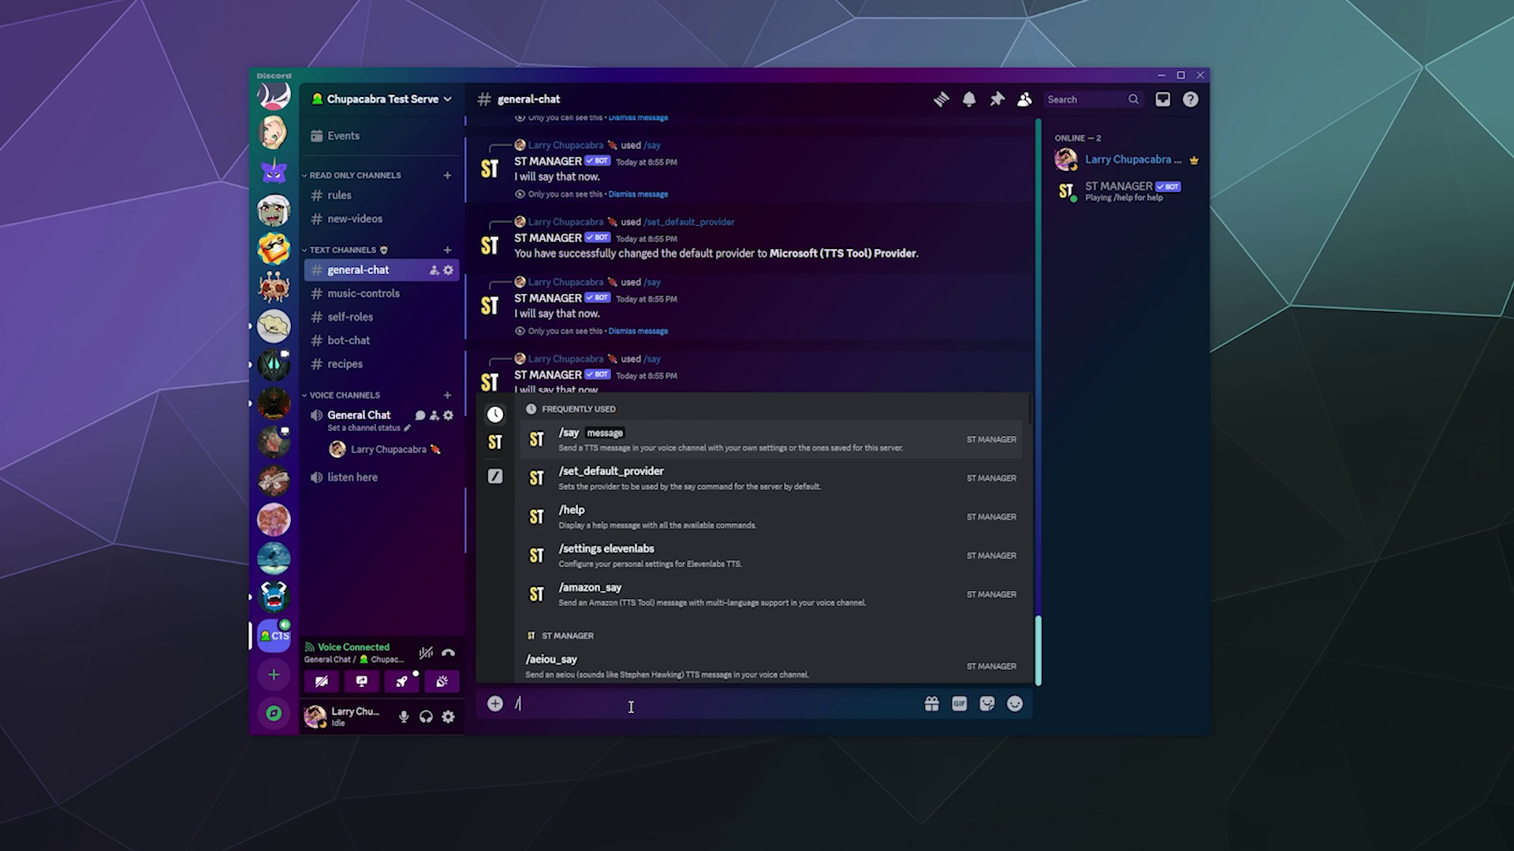
type("say")
key("Tab")
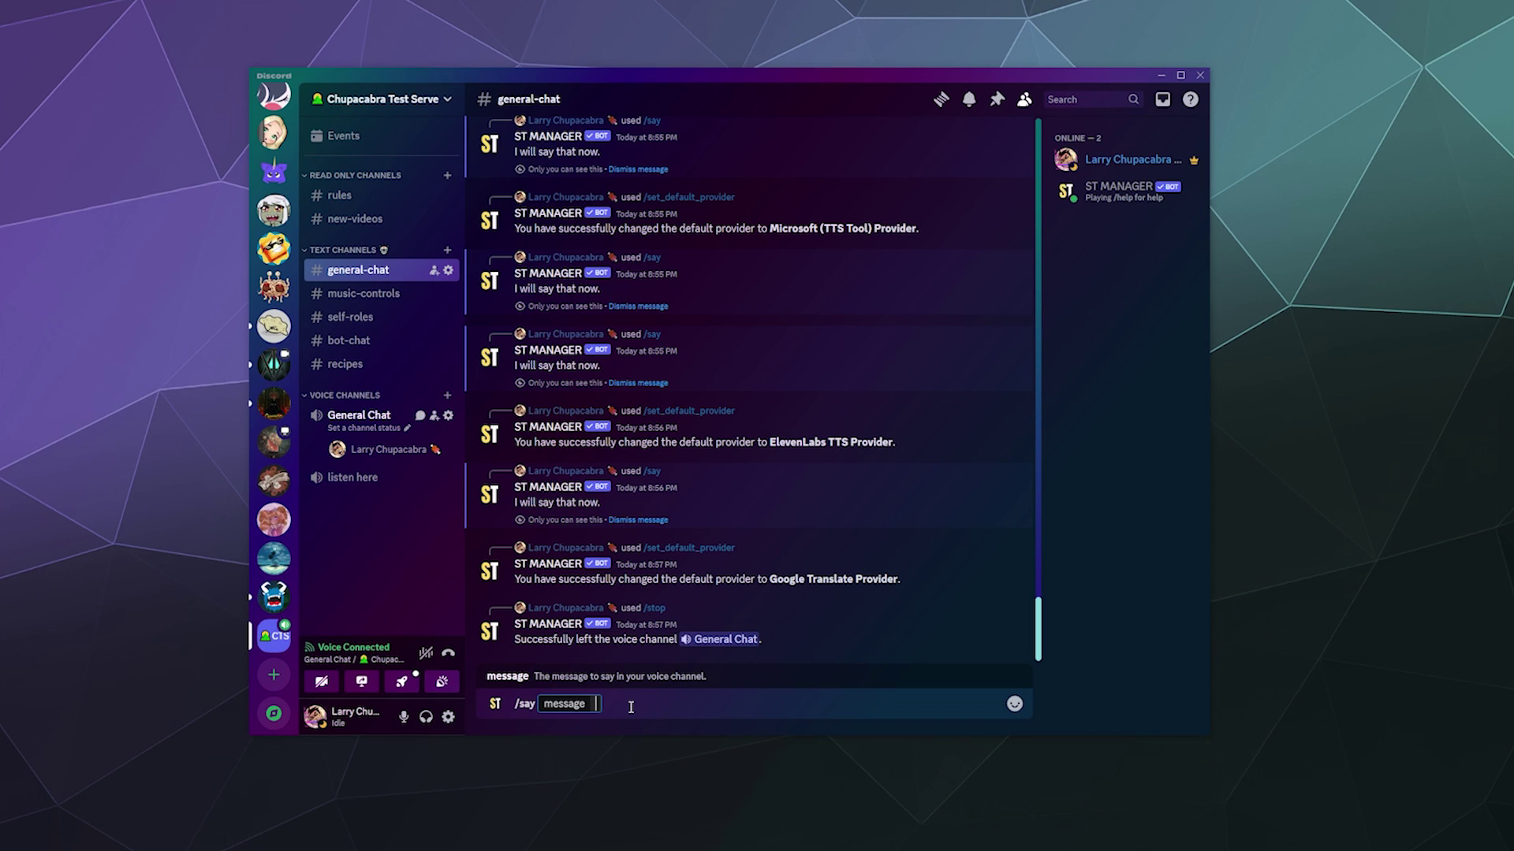
type("Hello. My name is Larry")
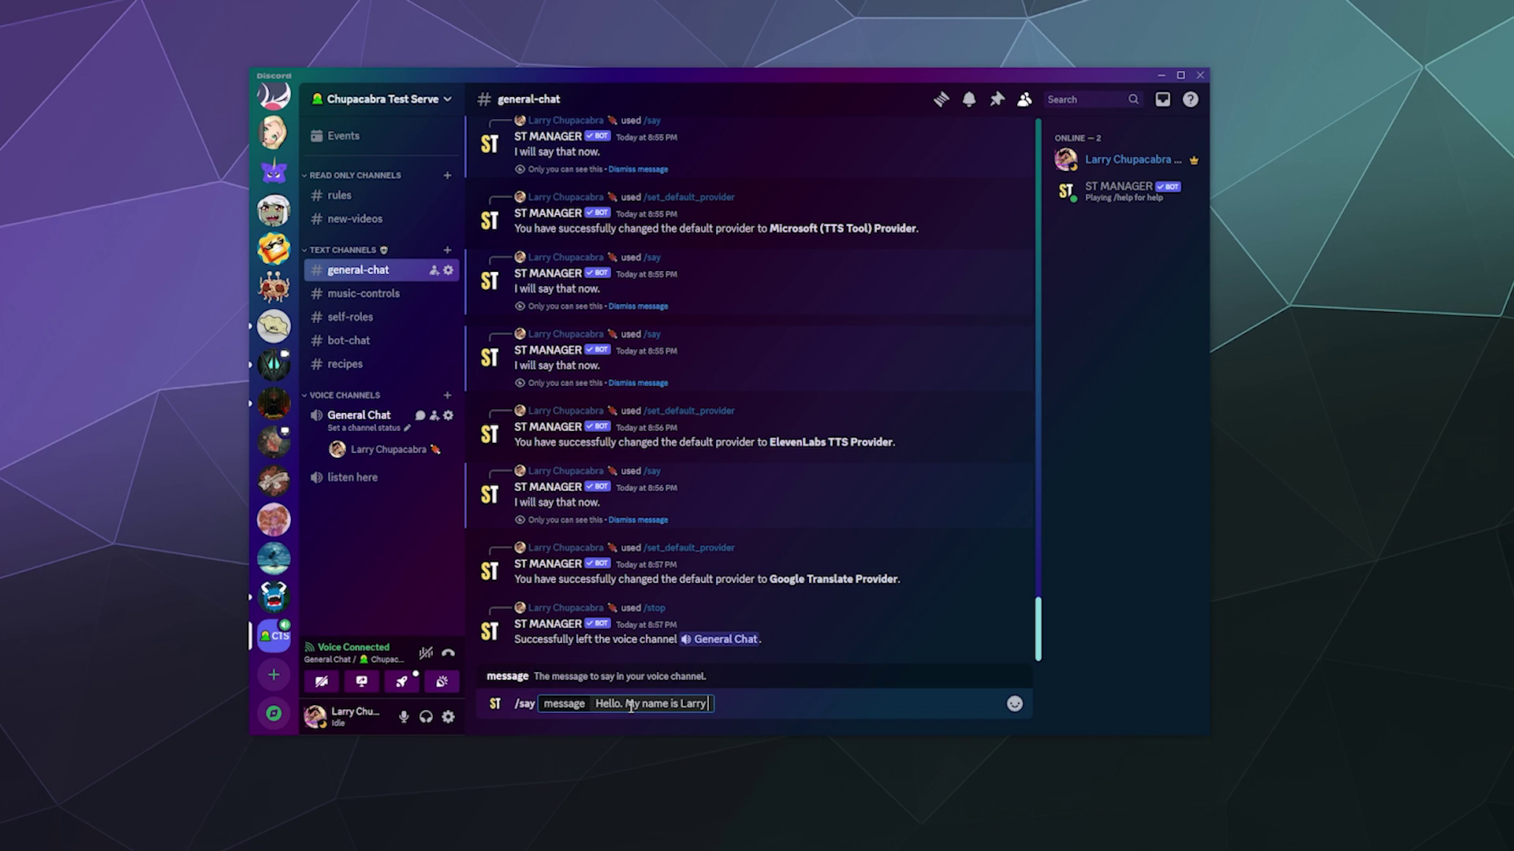
type(" . Nice to meet everyo")
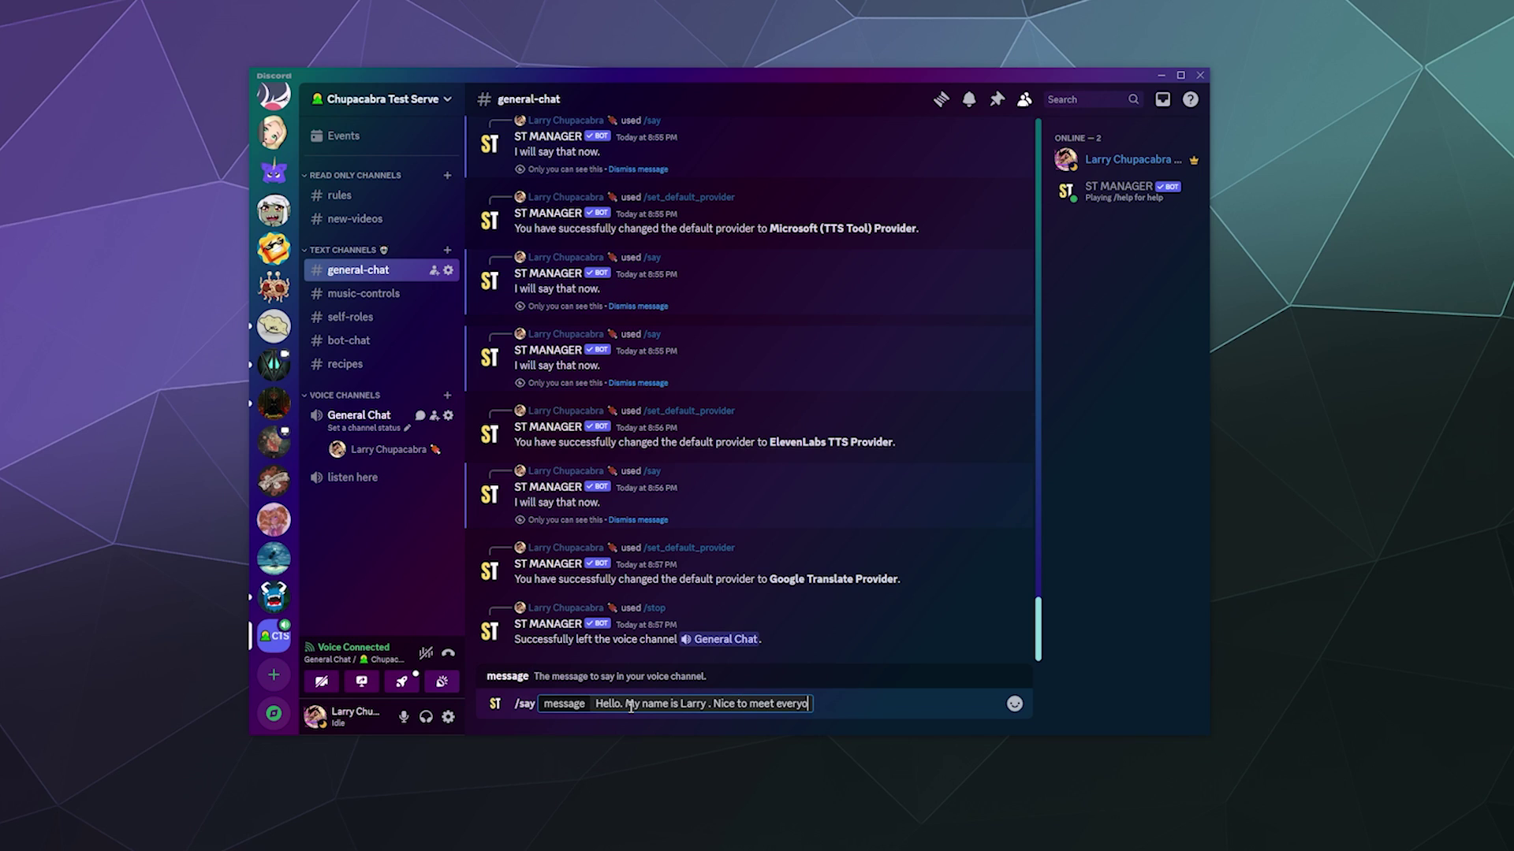
type("ne. Sorry I cant use")
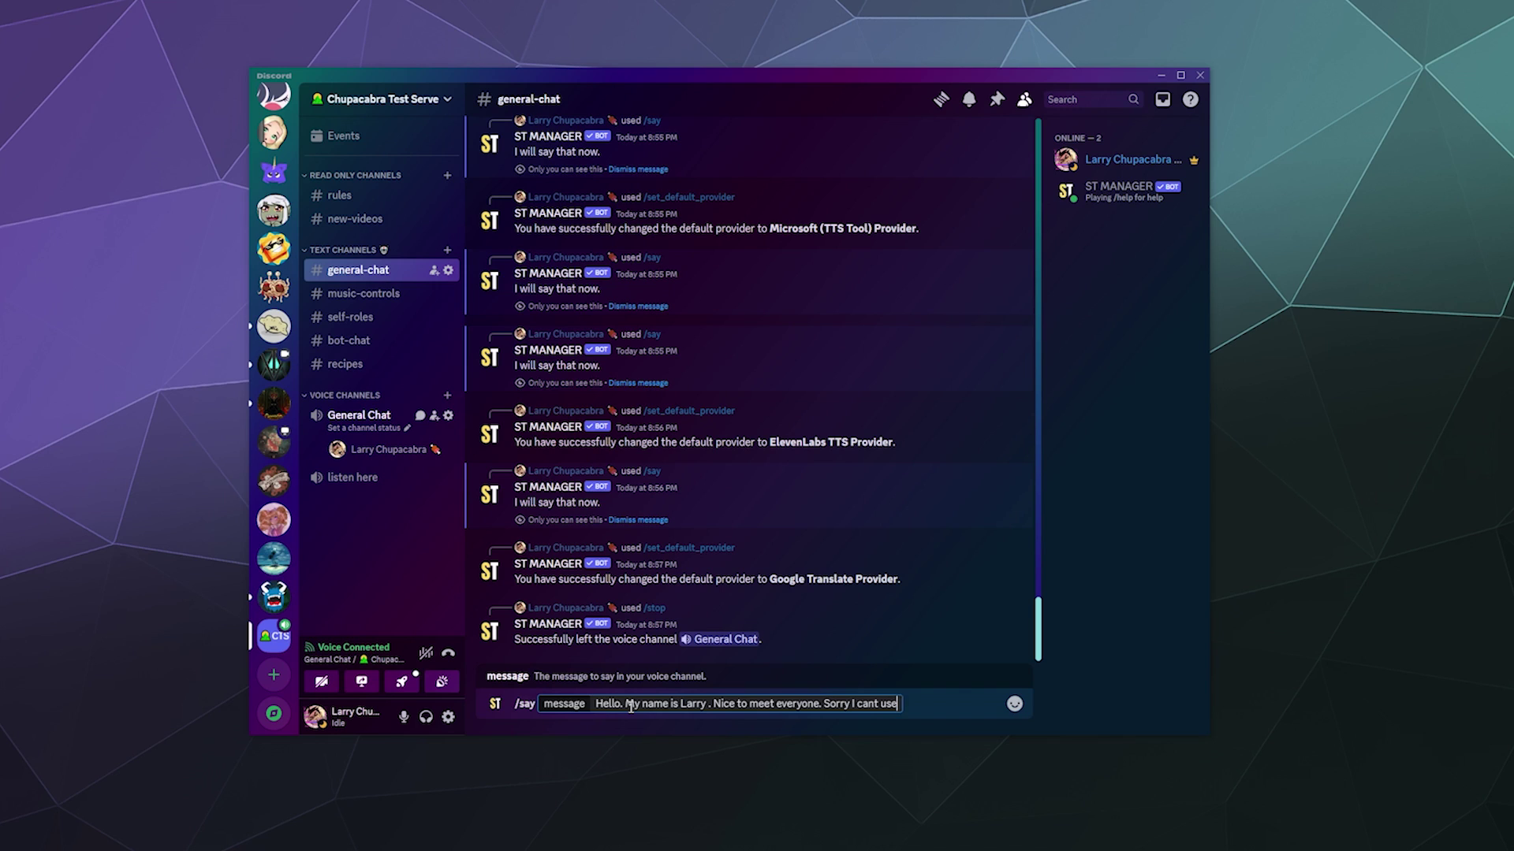
type(" my Microphone righ tnow.")
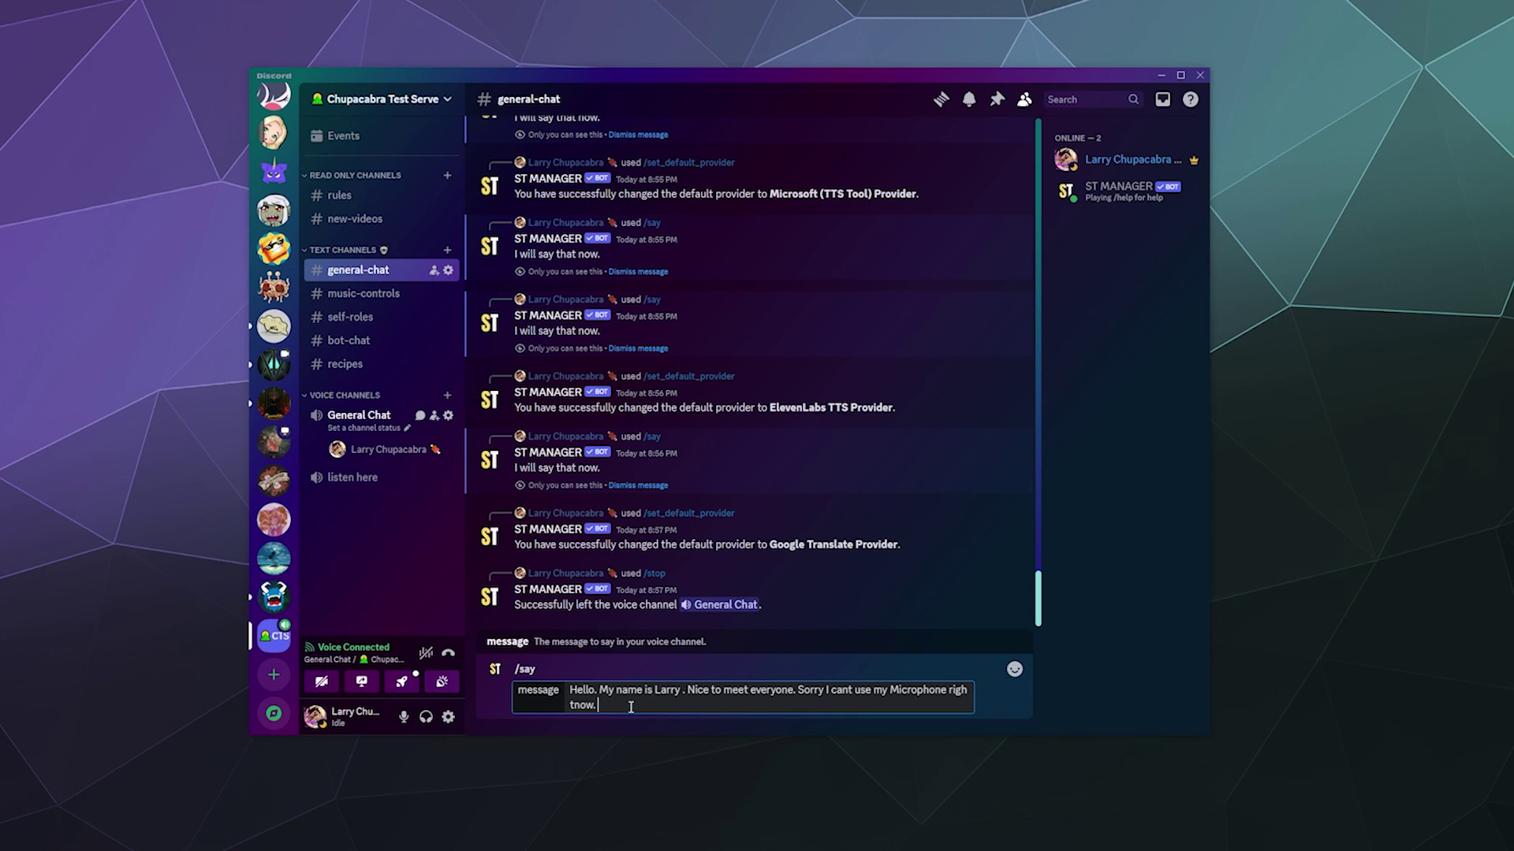
key("BackSpace")
key("BackSpace")
key("BackSpace")
type("t now. im on the phone.")
key("Return")
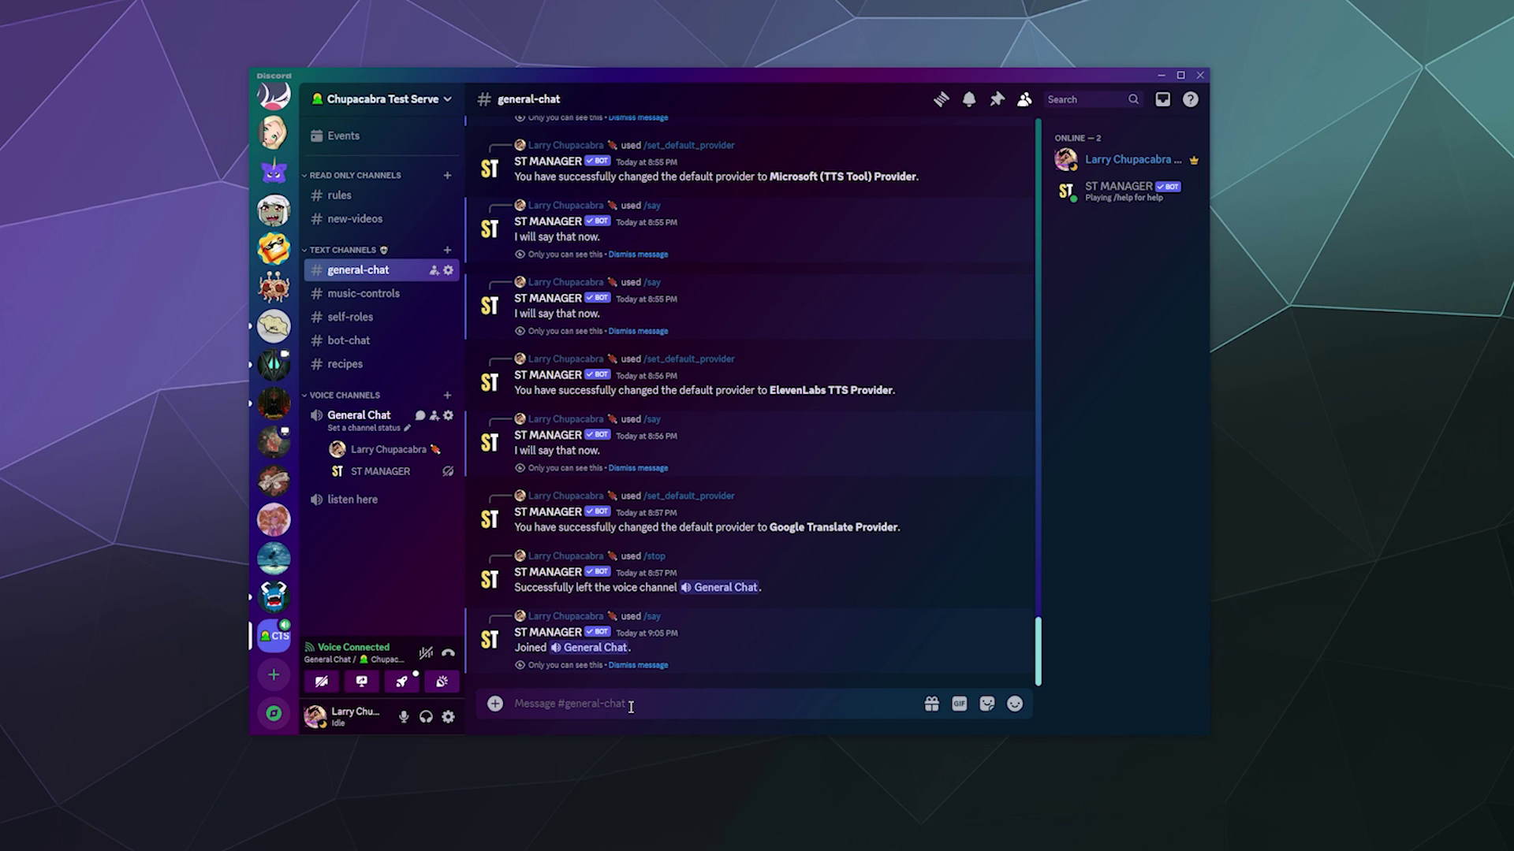
Step: Set the bot's default provider to Aeiou Provider with /set_default_provider
type("/")
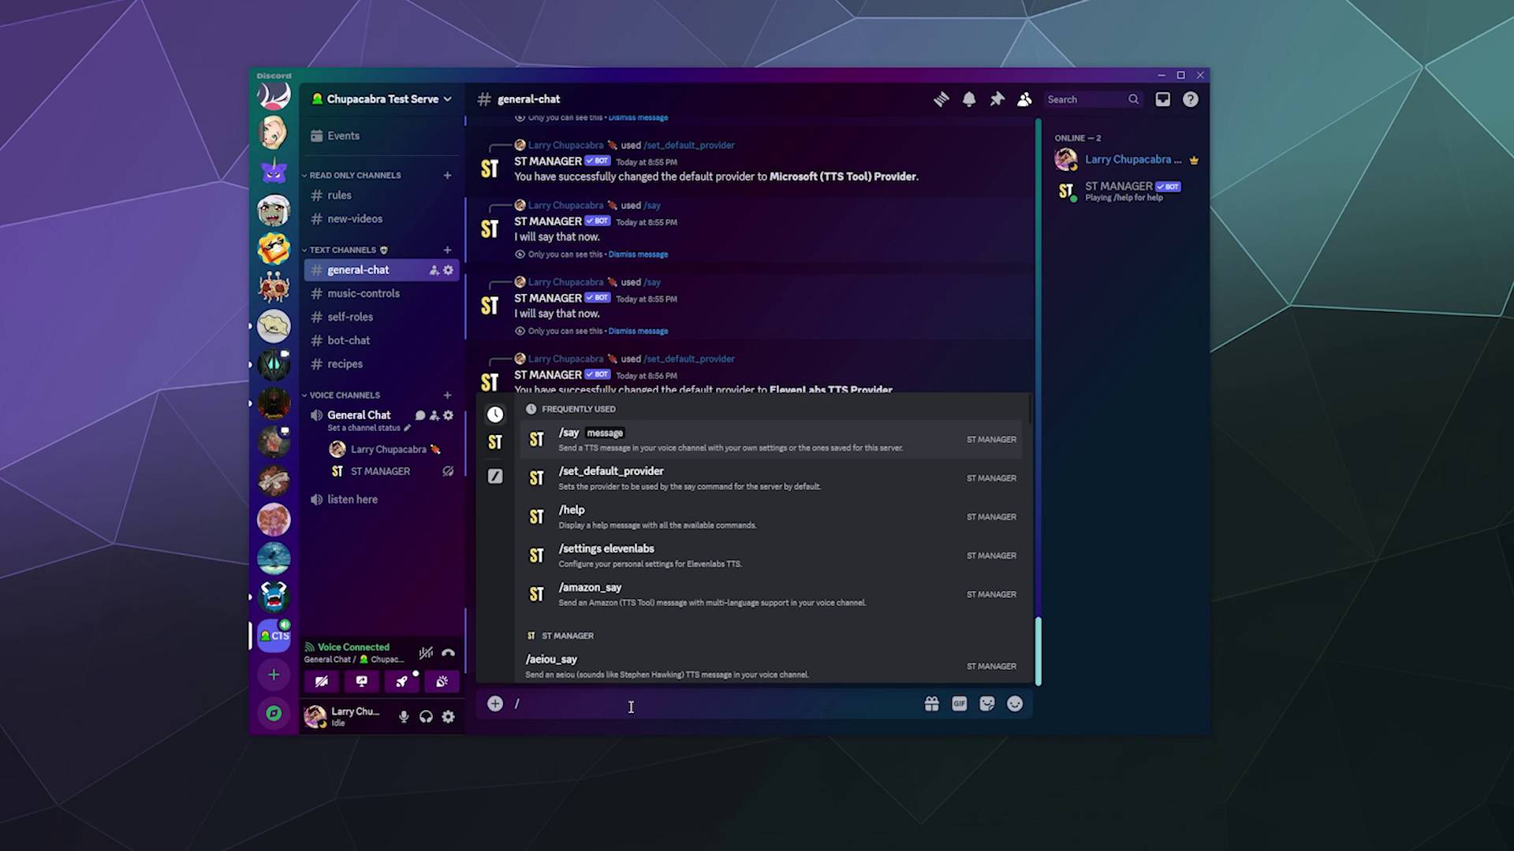
key("Tab")
key("BackSpace")
type("se")
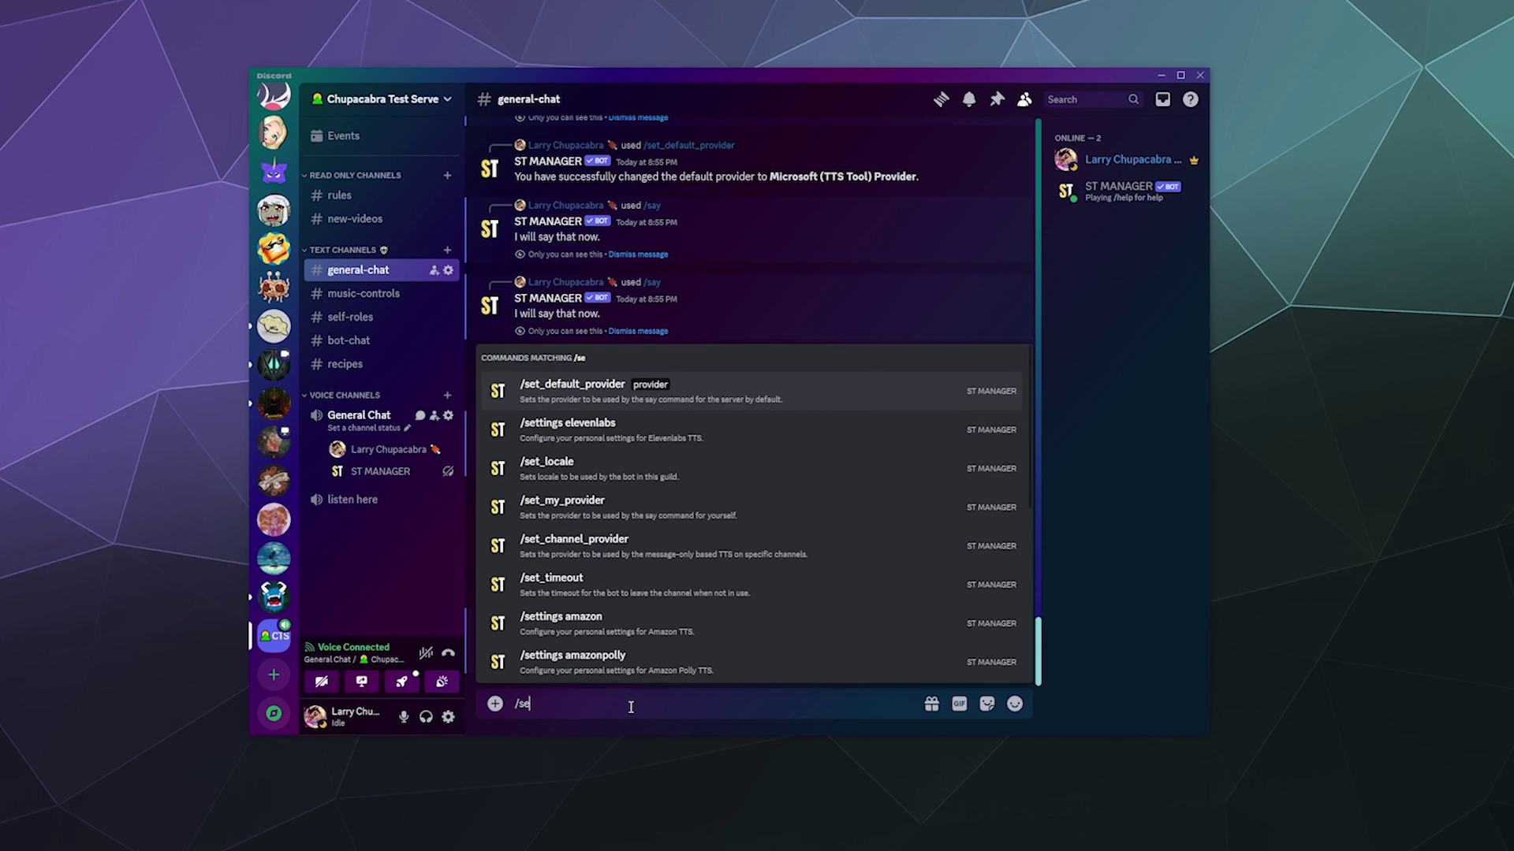
key("Tab")
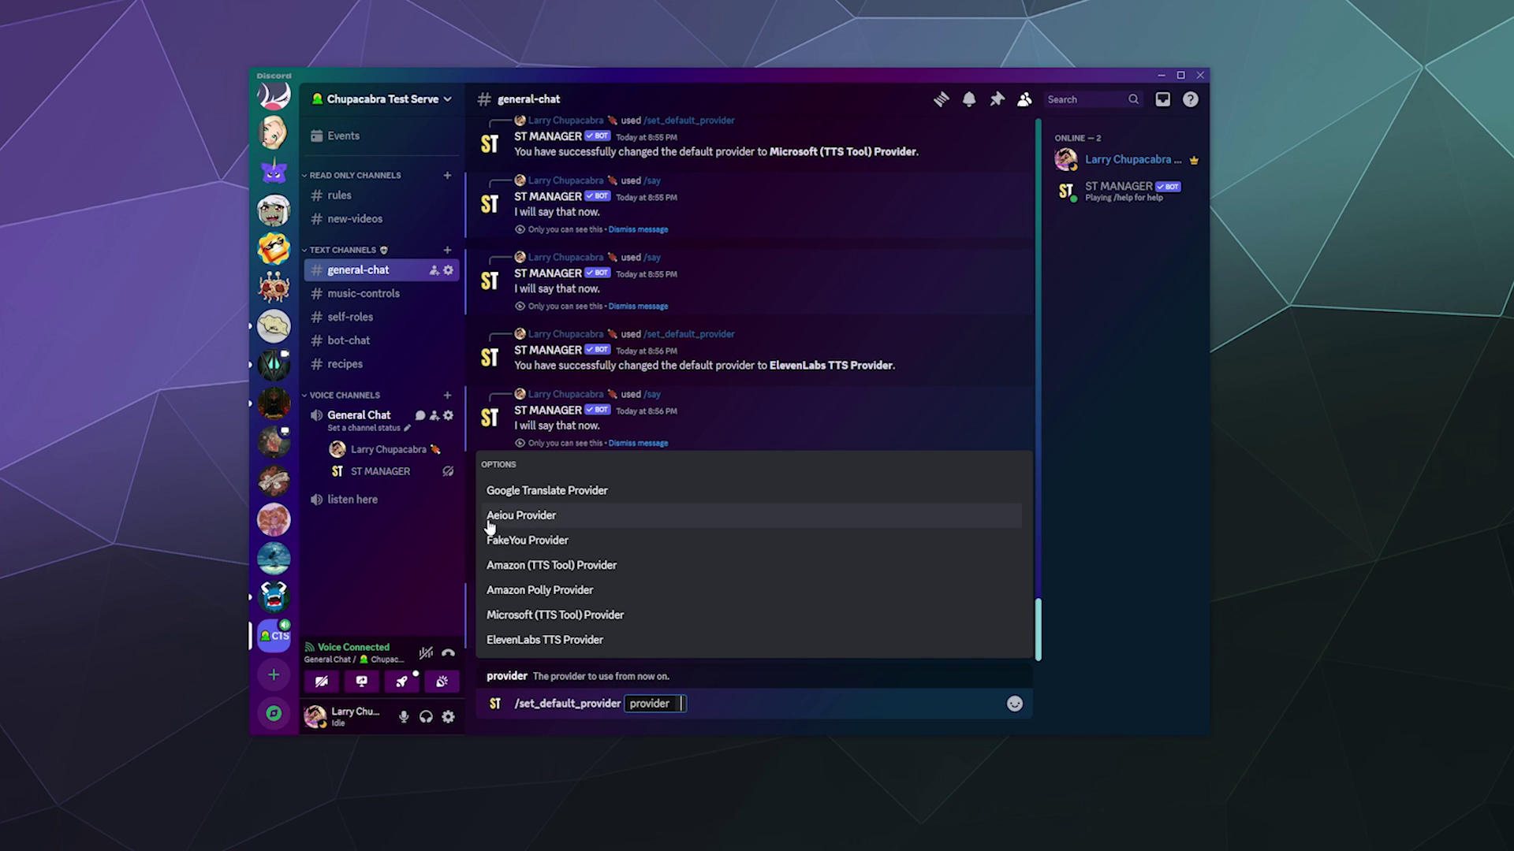
left_click(512, 524)
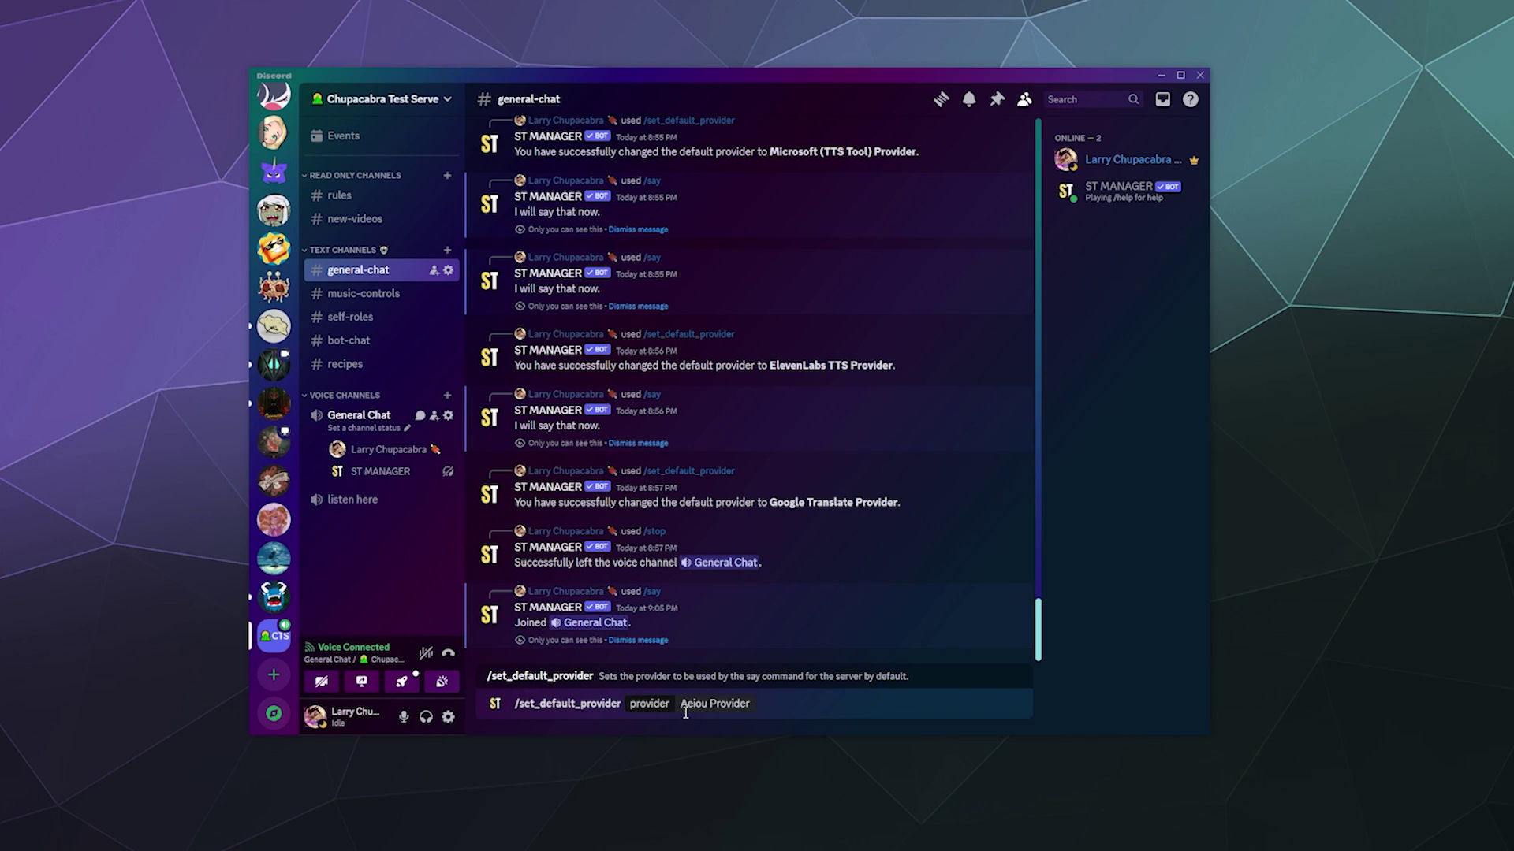
key("Return")
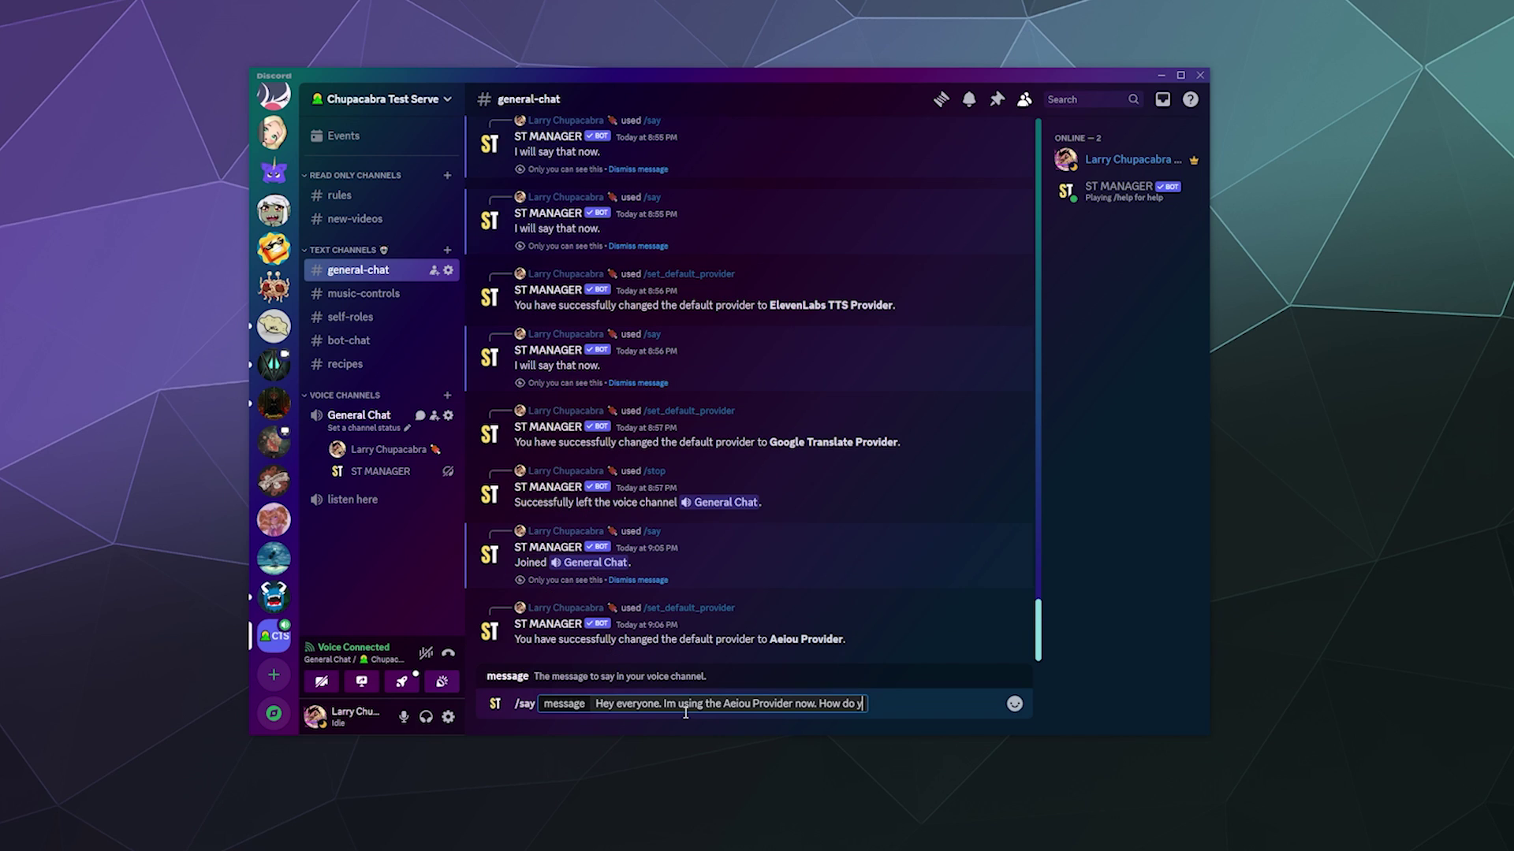
Step: Send two /say messages: one ending 'I sound?' and a pasted black-hole theory question
type("I sound?")
key("Return")
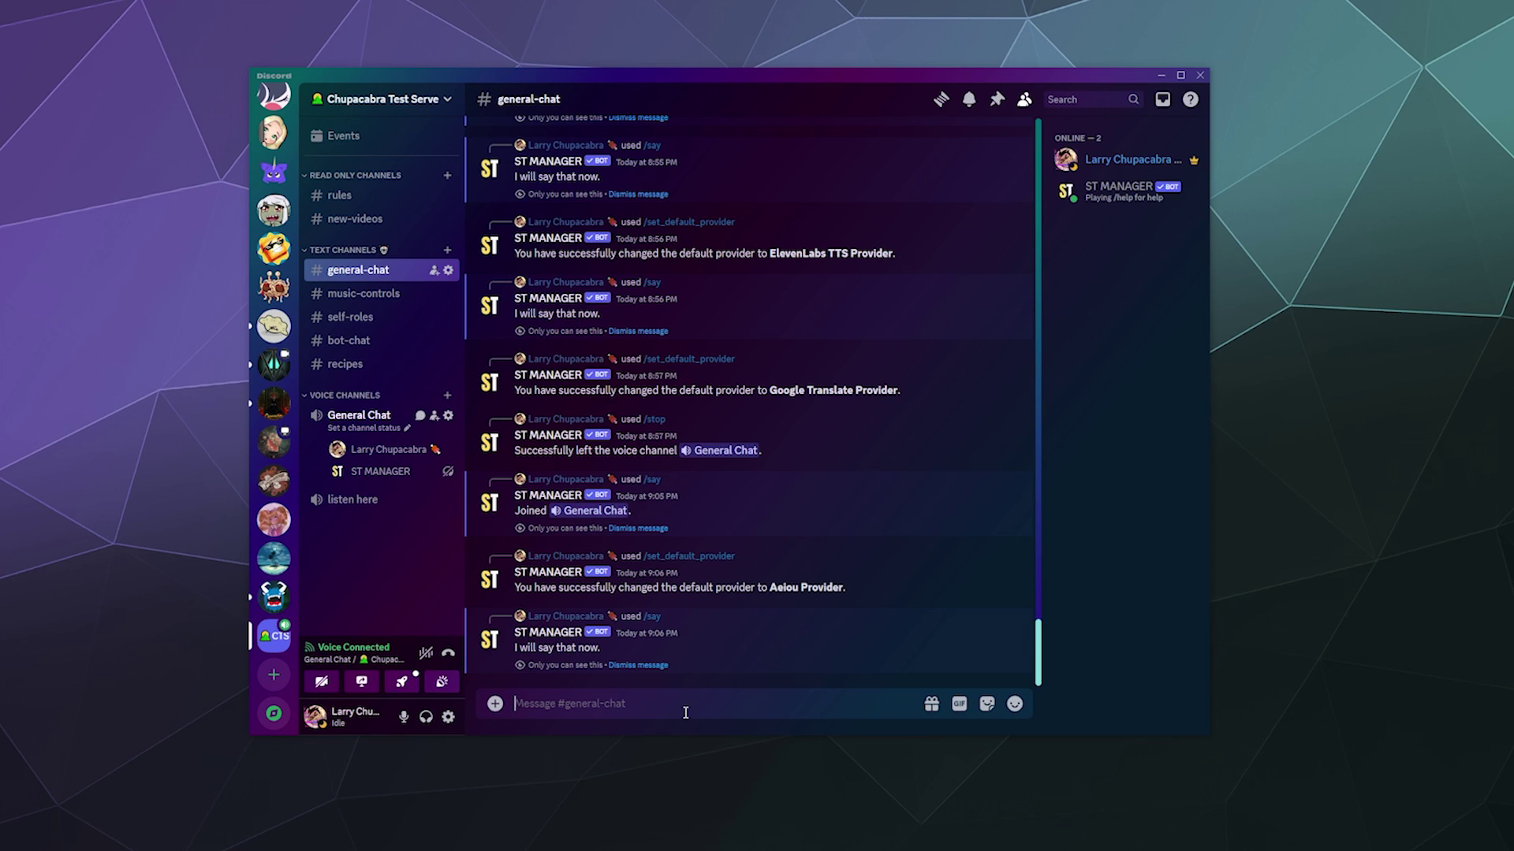
type("/say")
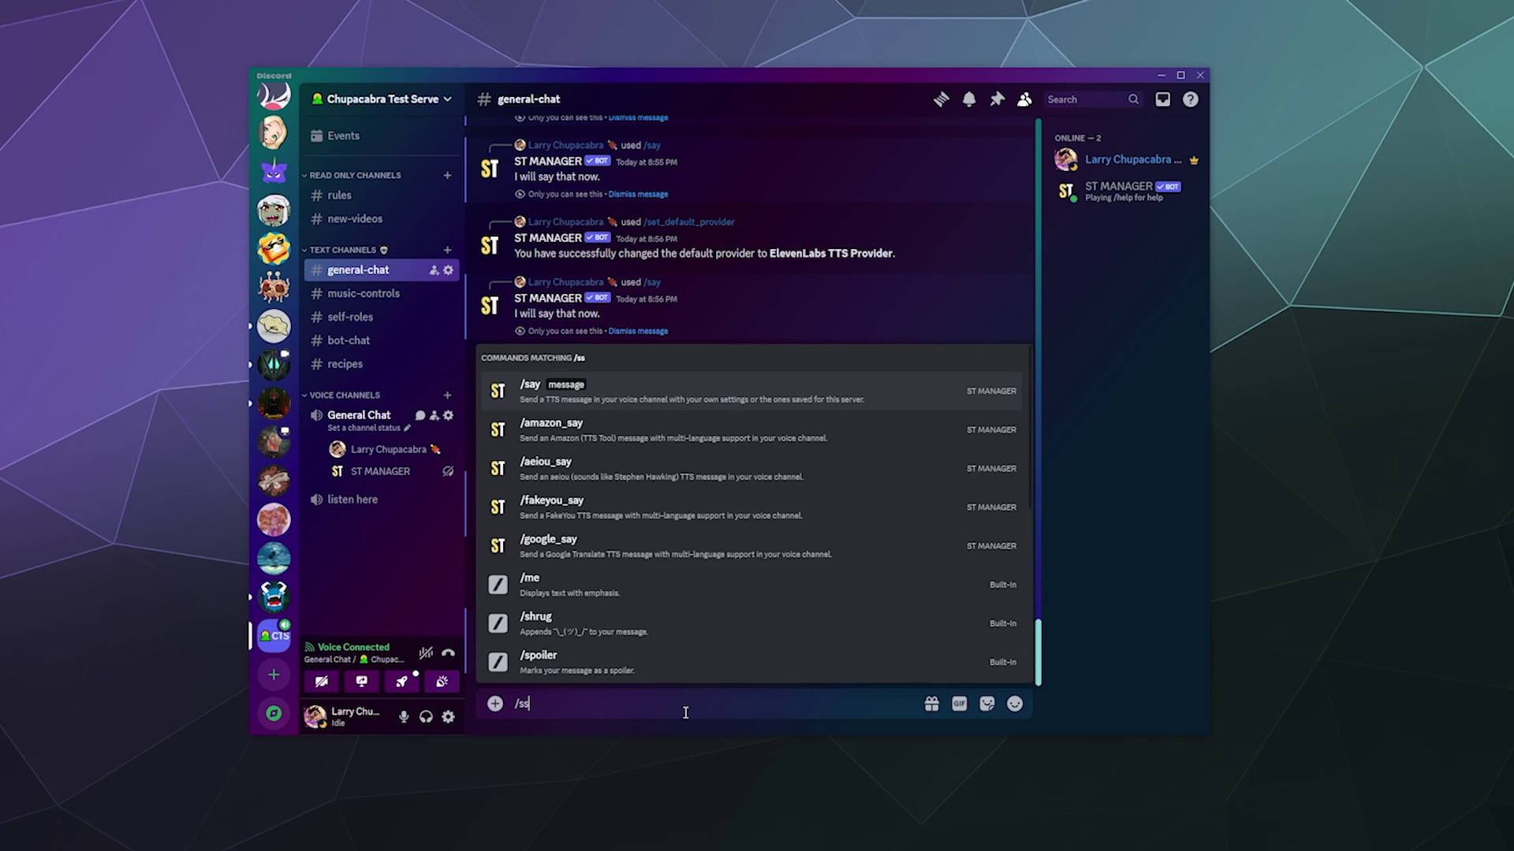
key("Tab")
type("Hey everyone. Have you heard about my mathematical theory that talks about black")
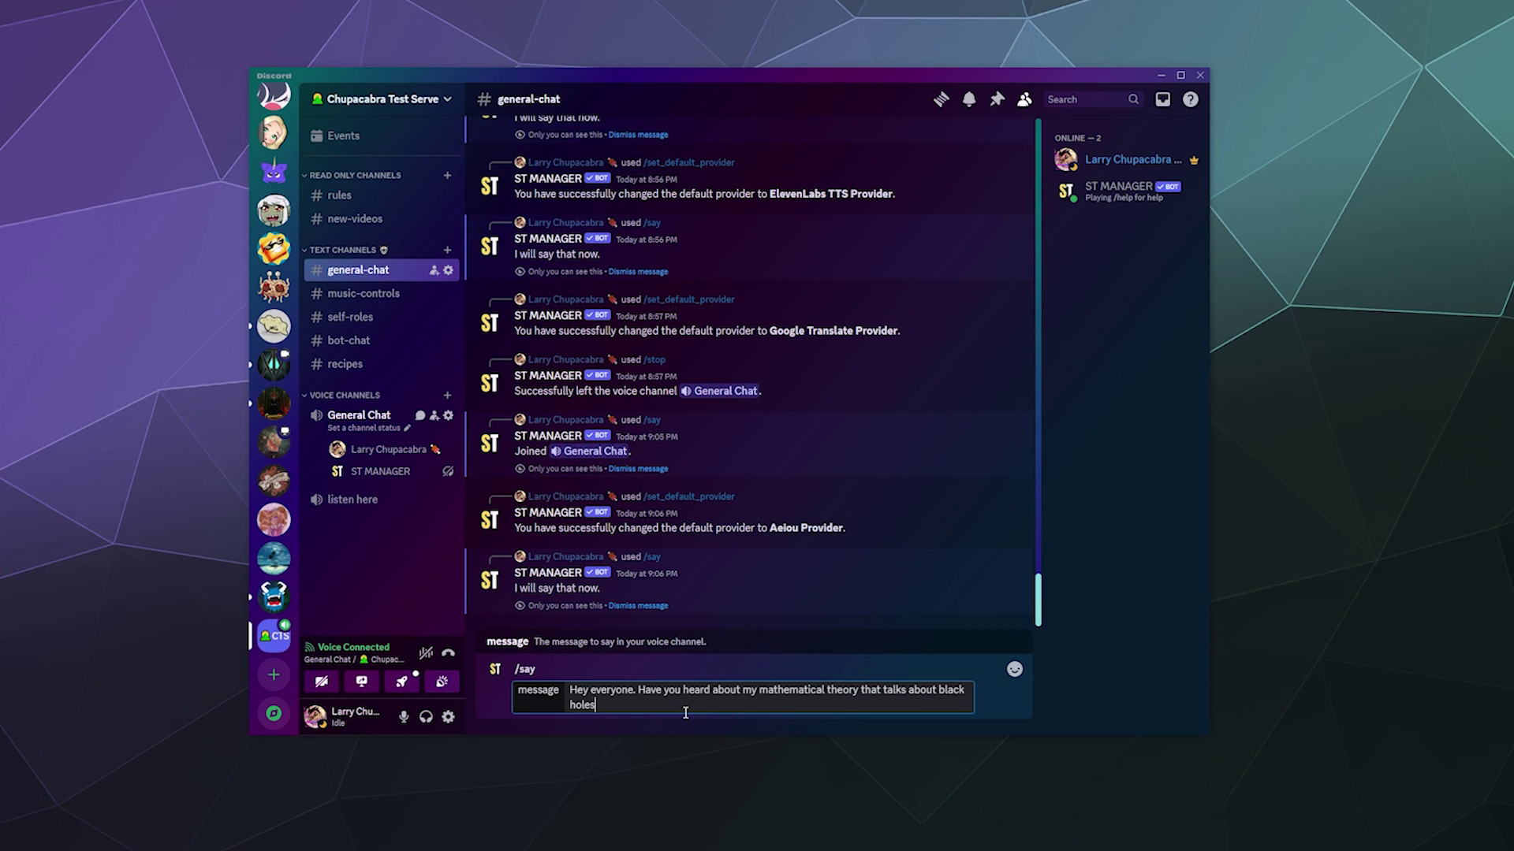
type("?")
key("Return")
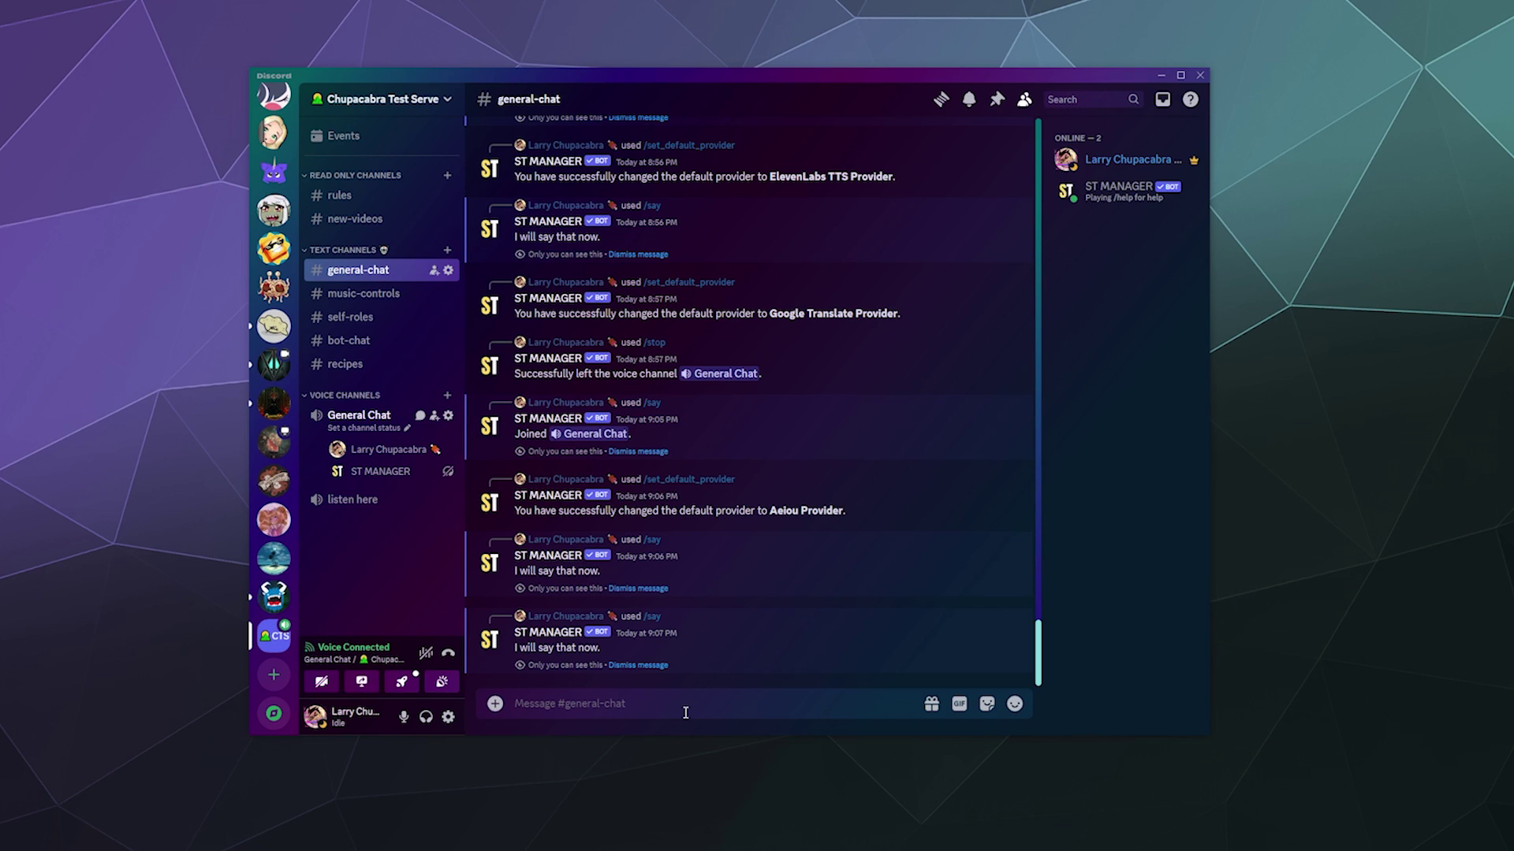
Step: Set the default provider to Amazon (TTS Tool) Provider with /set_default_provider
type("/set")
key("Tab")
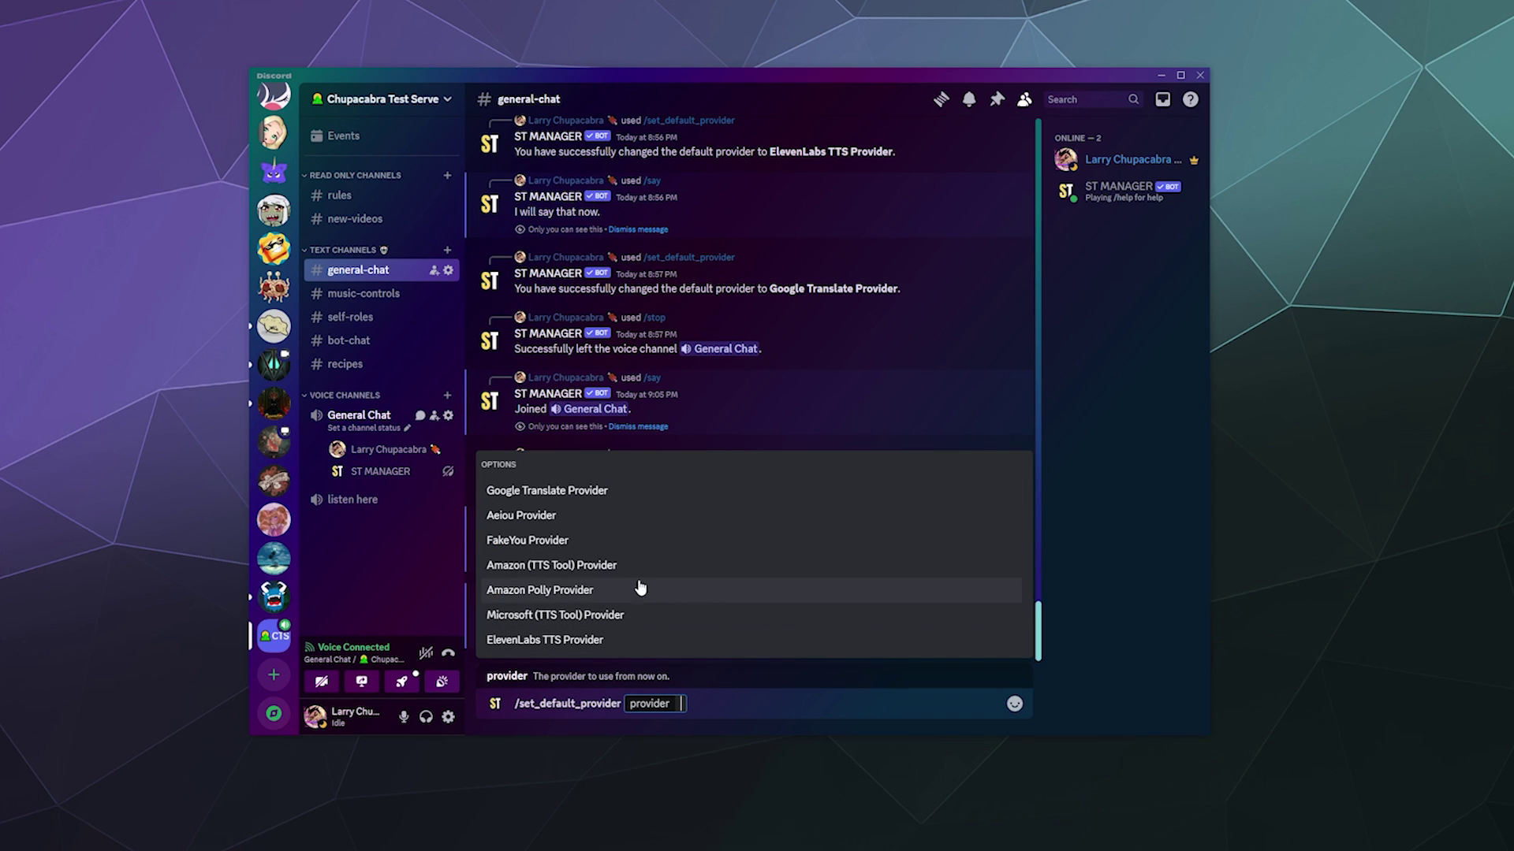
left_click(637, 573)
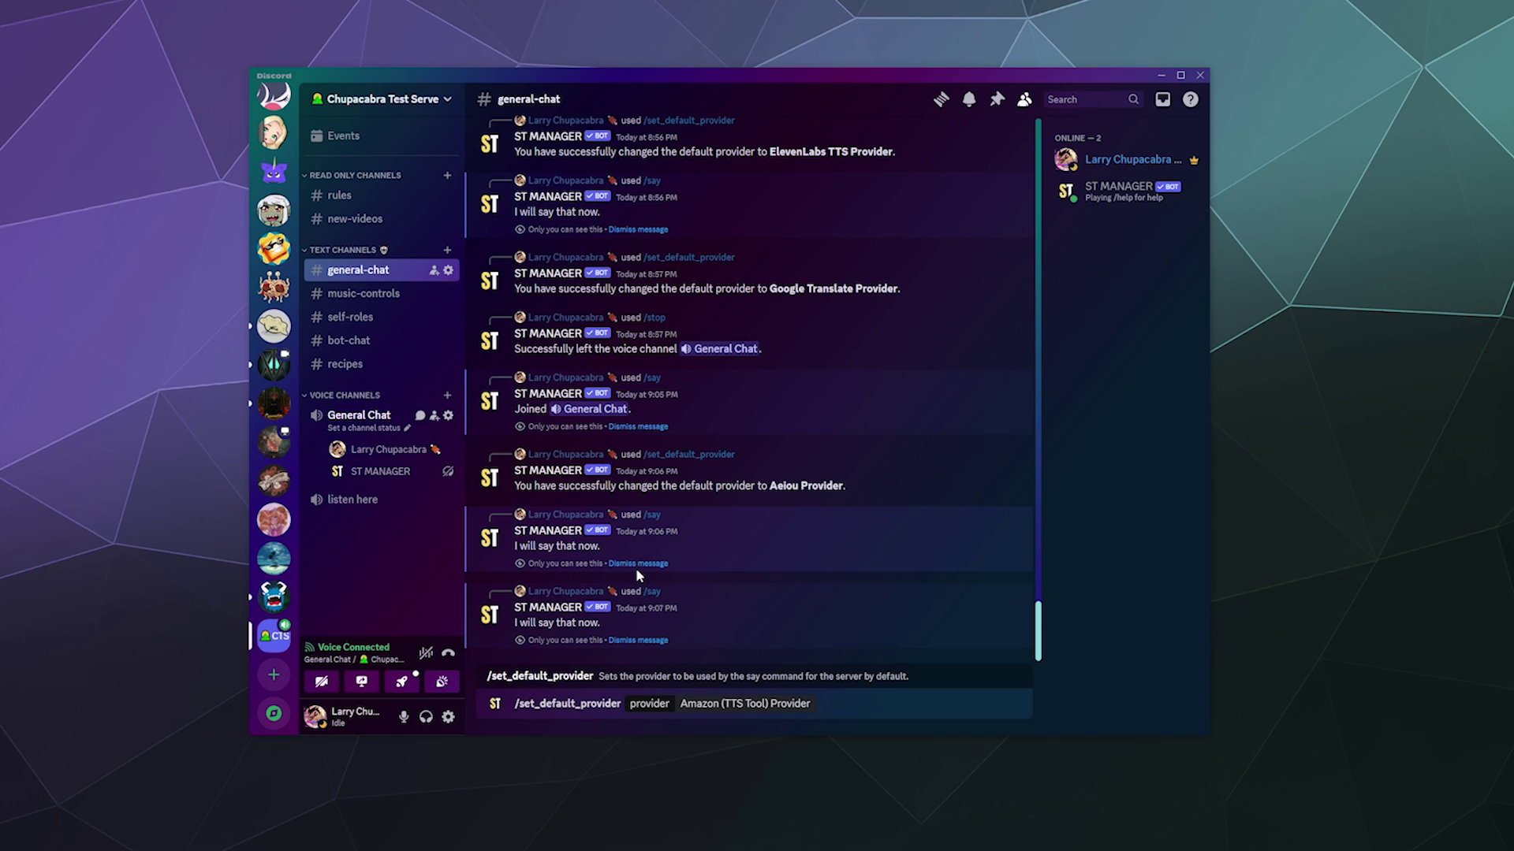
key("Return")
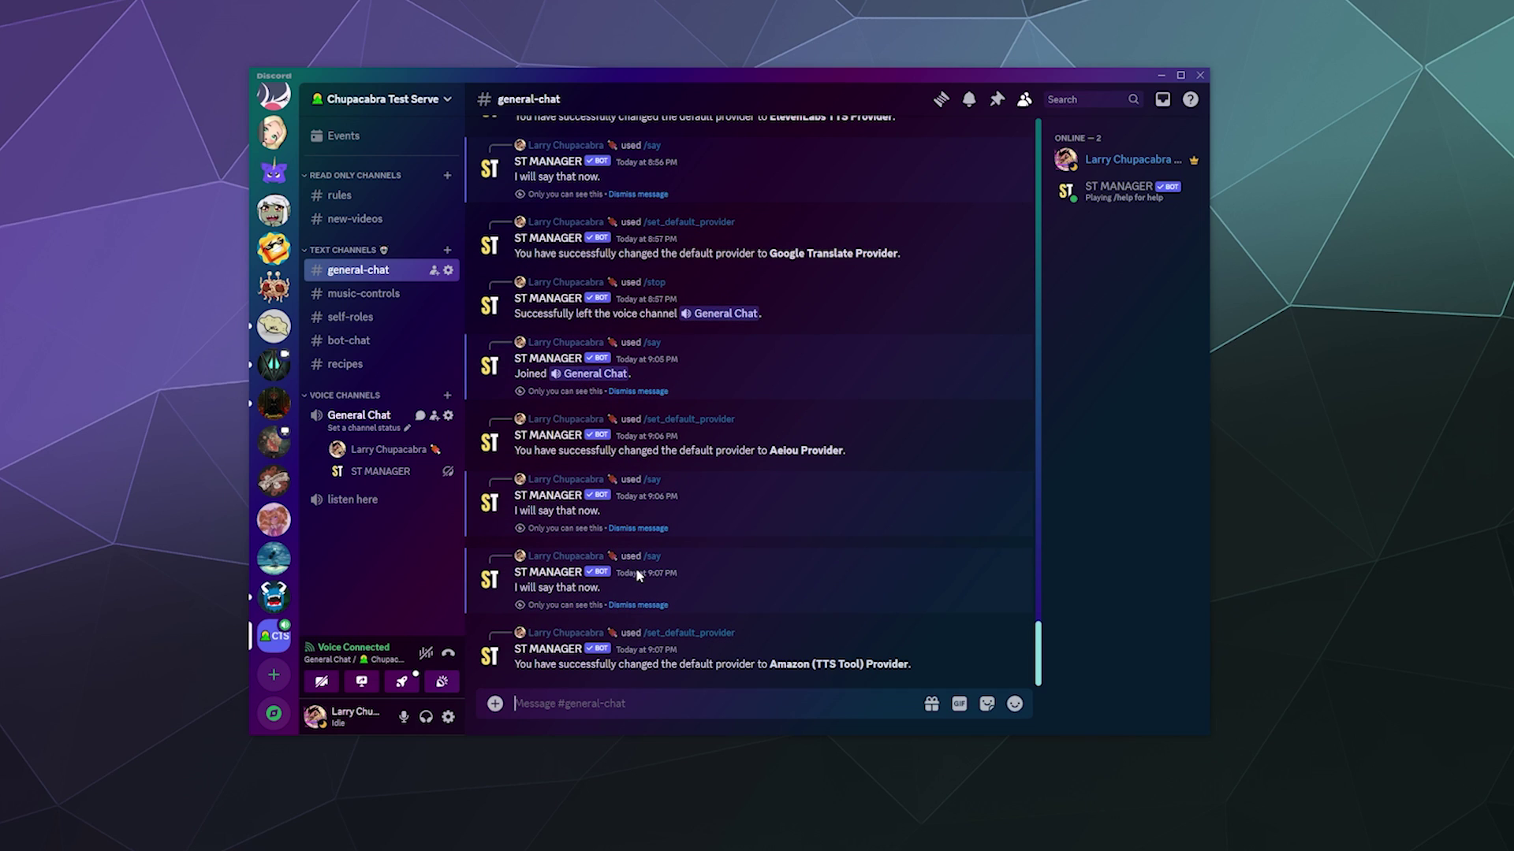
Step: Have the bot speak the pasted Amazon greeting with /say
type("/sayu")
key("Tab")
type("Hello Everyone. I am the basic Amazon Text to Speech Model.")
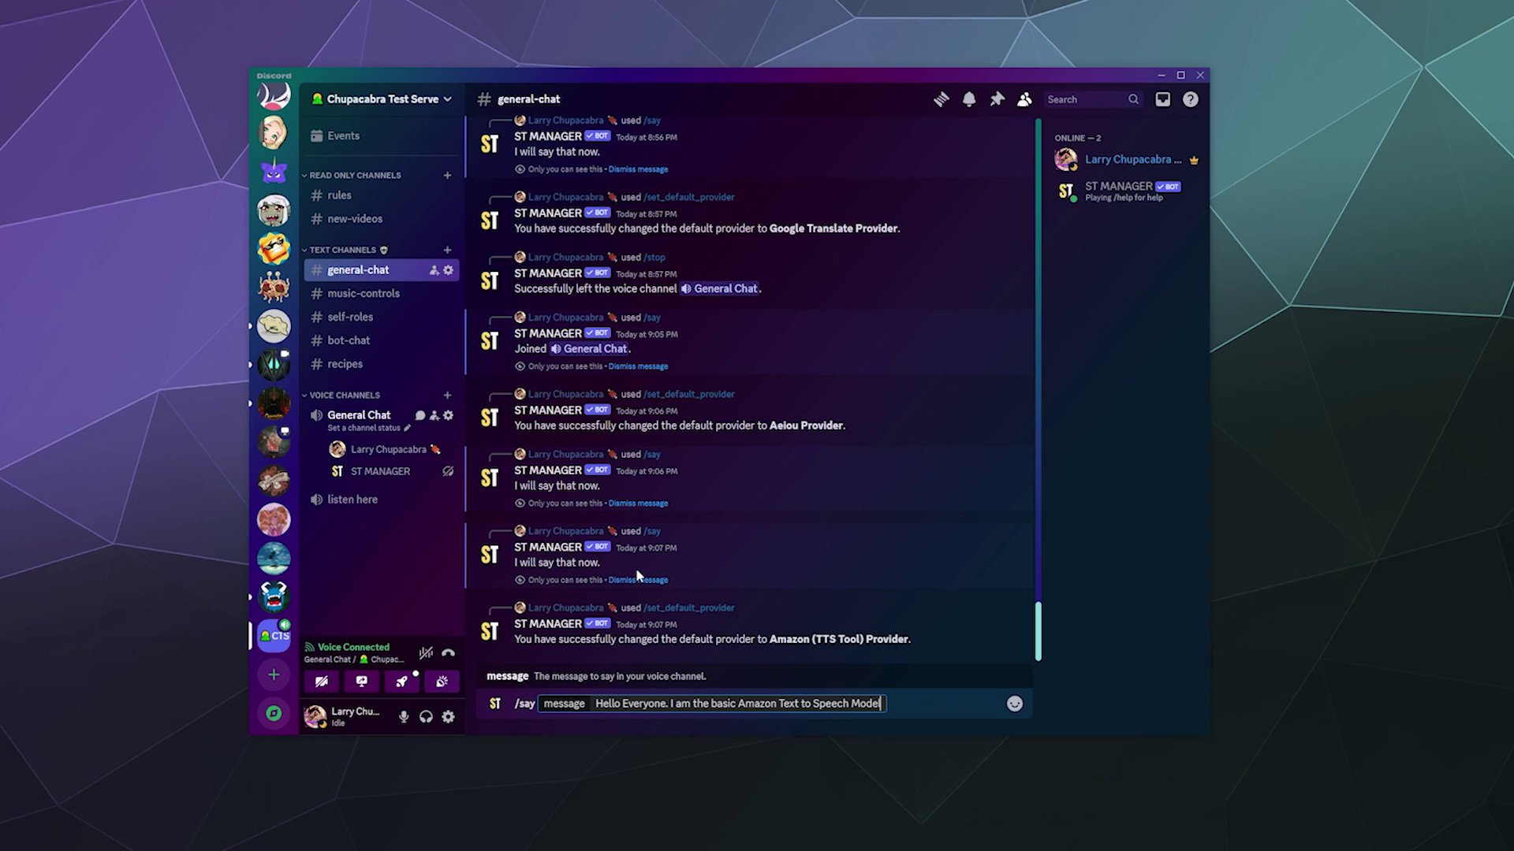
type("H")
key("BackSpace")
key("BackSpace")
key("Return")
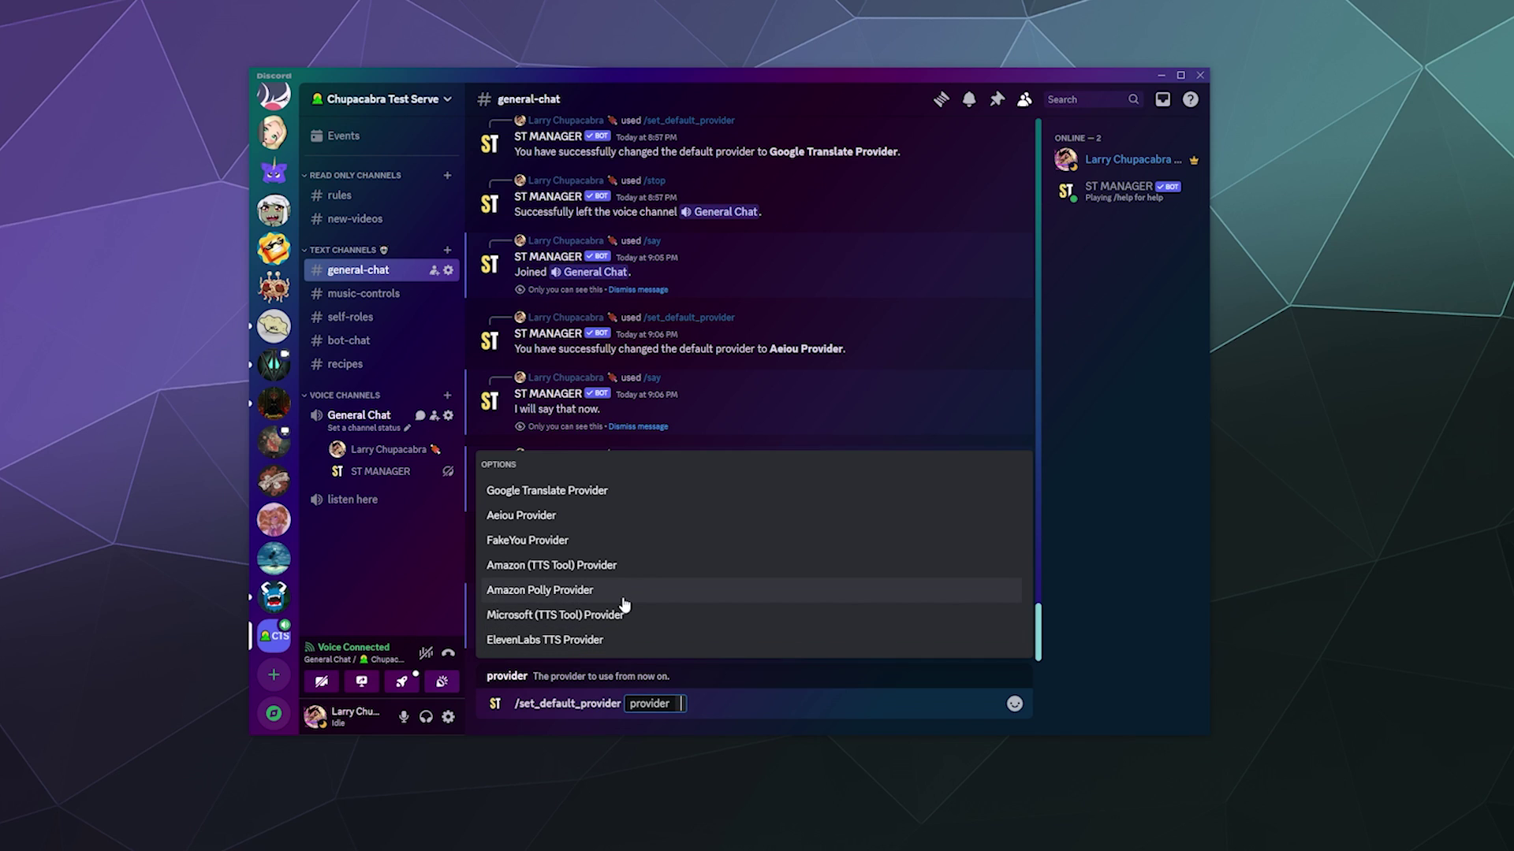
Step: Choose Amazon Polly Provider as default, then send a /say introduction ending 'nice to meet you.'
left_click(624, 603)
key("Return")
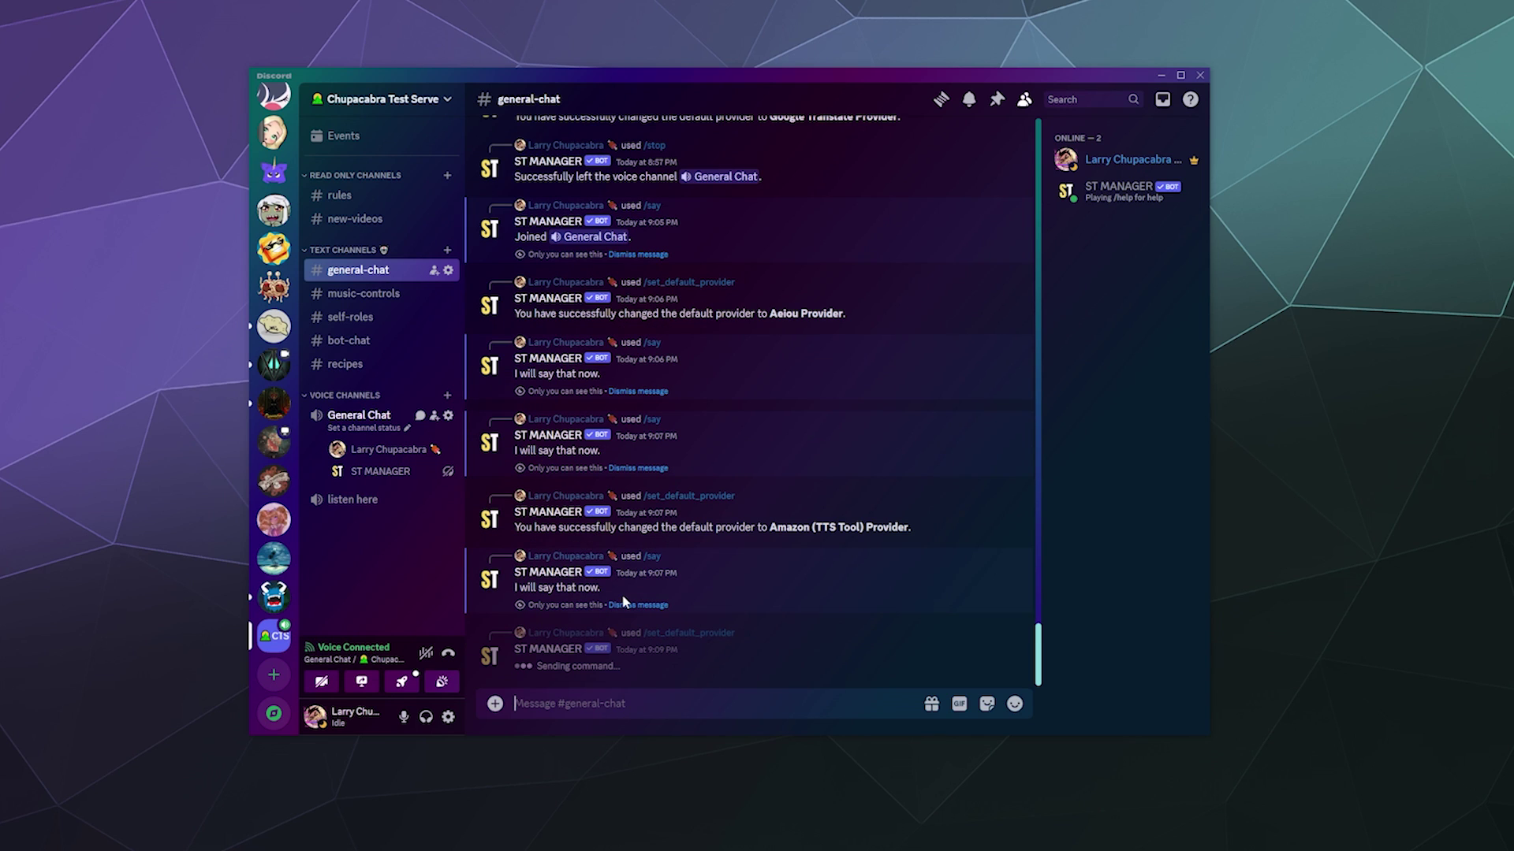
type("/h")
type("ice to meet you.")
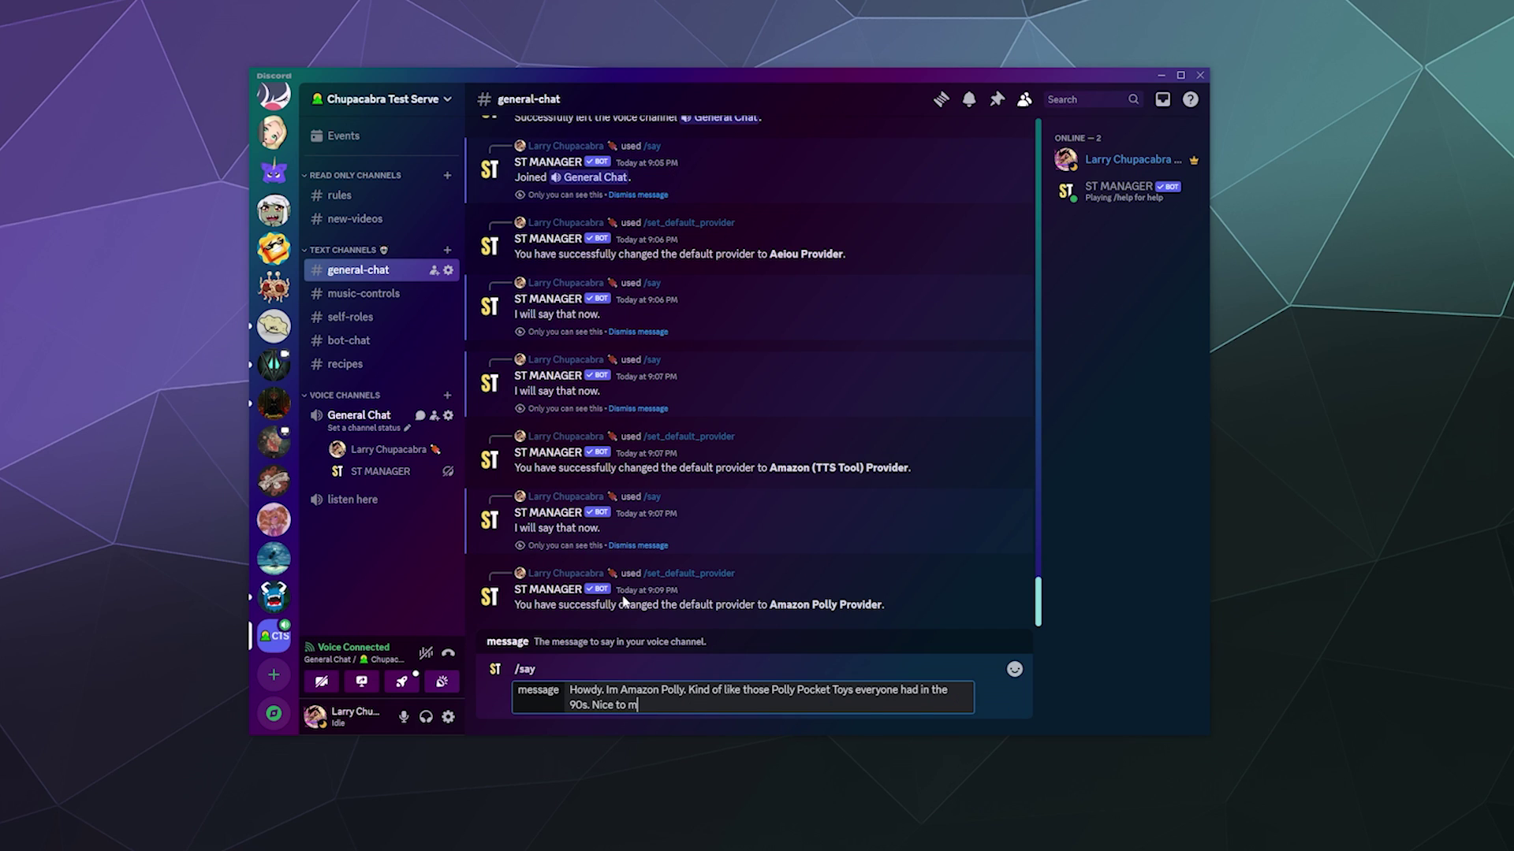
key("Return")
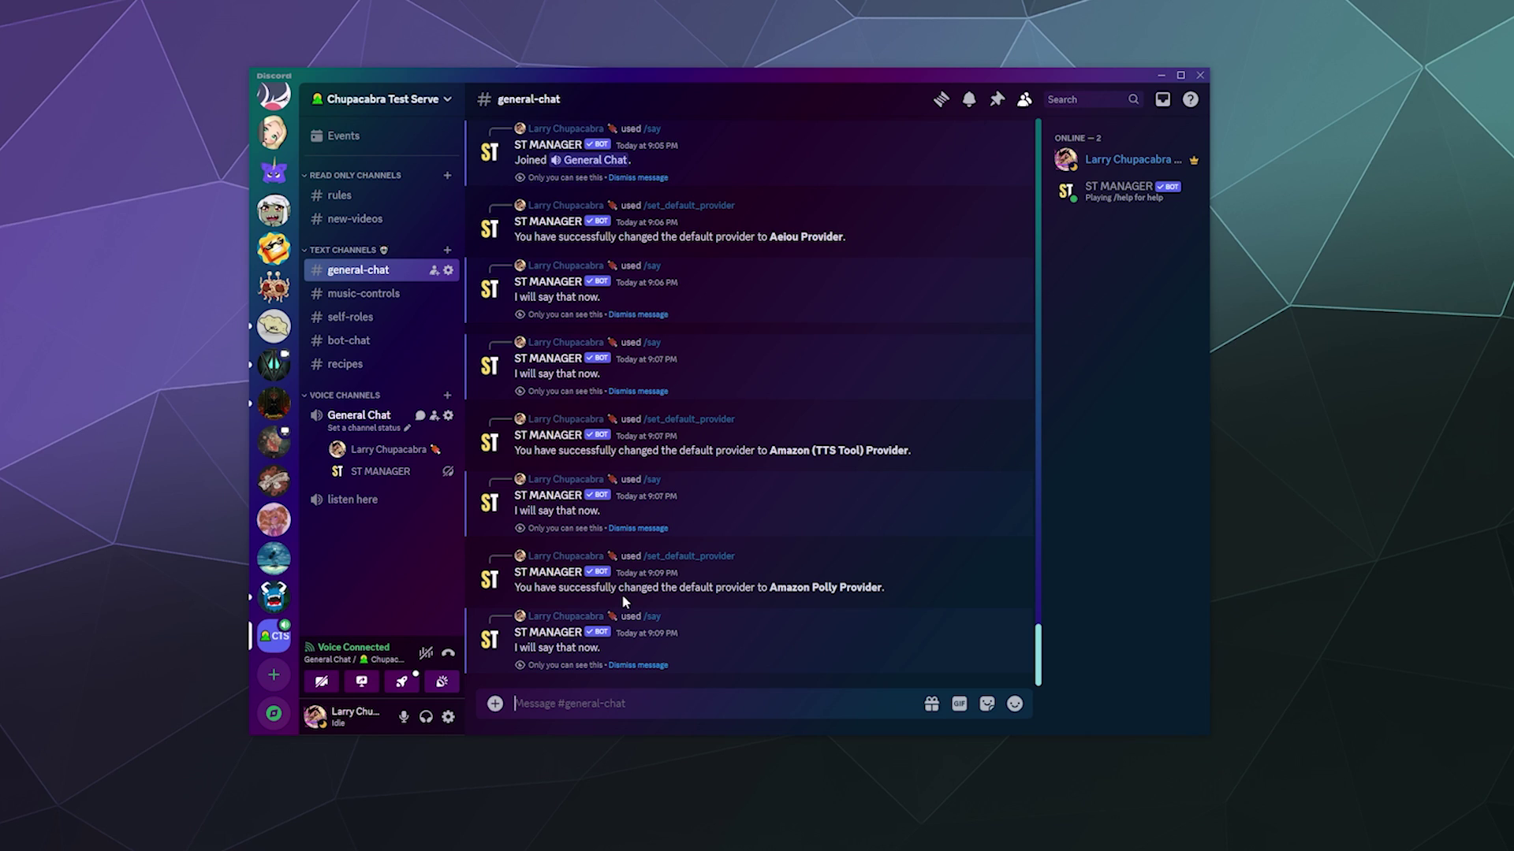
Step: Set the bot's default provider to ElevenLabs TTS Provider
type("/")
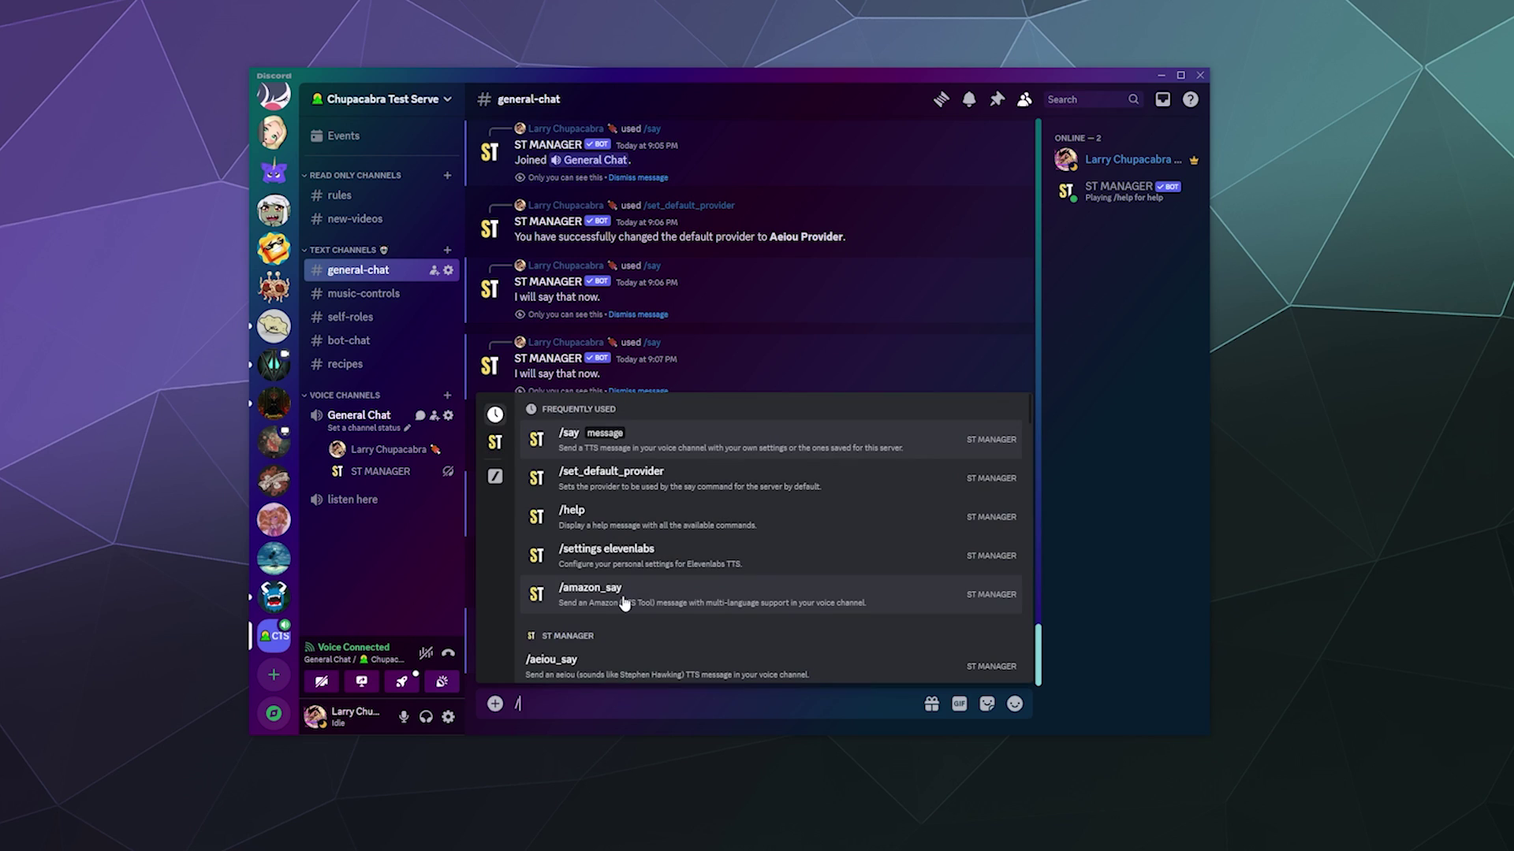
type("sa")
left_click(675, 603)
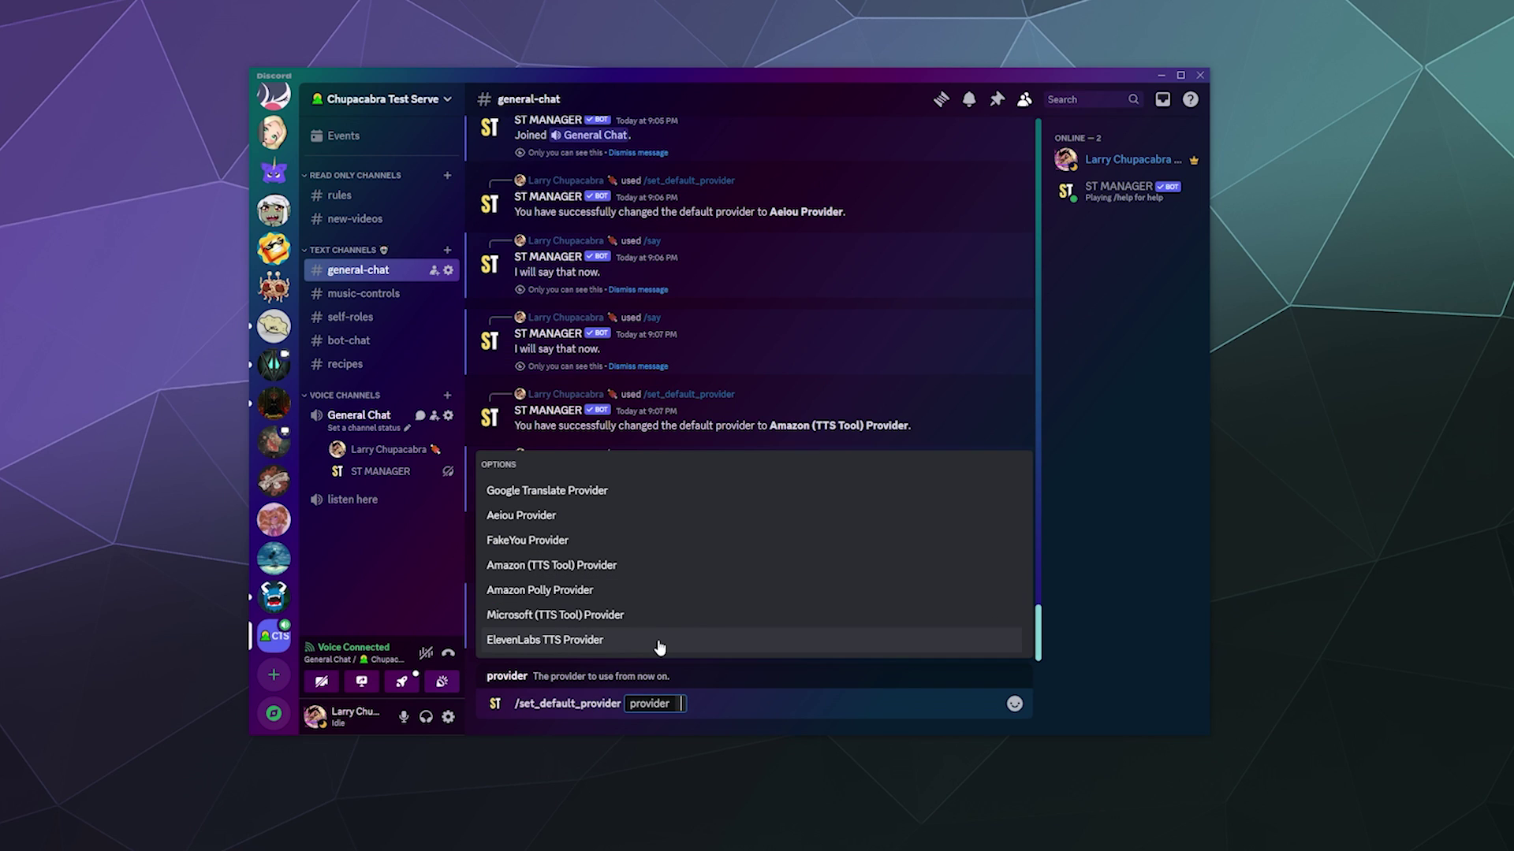
left_click(660, 647)
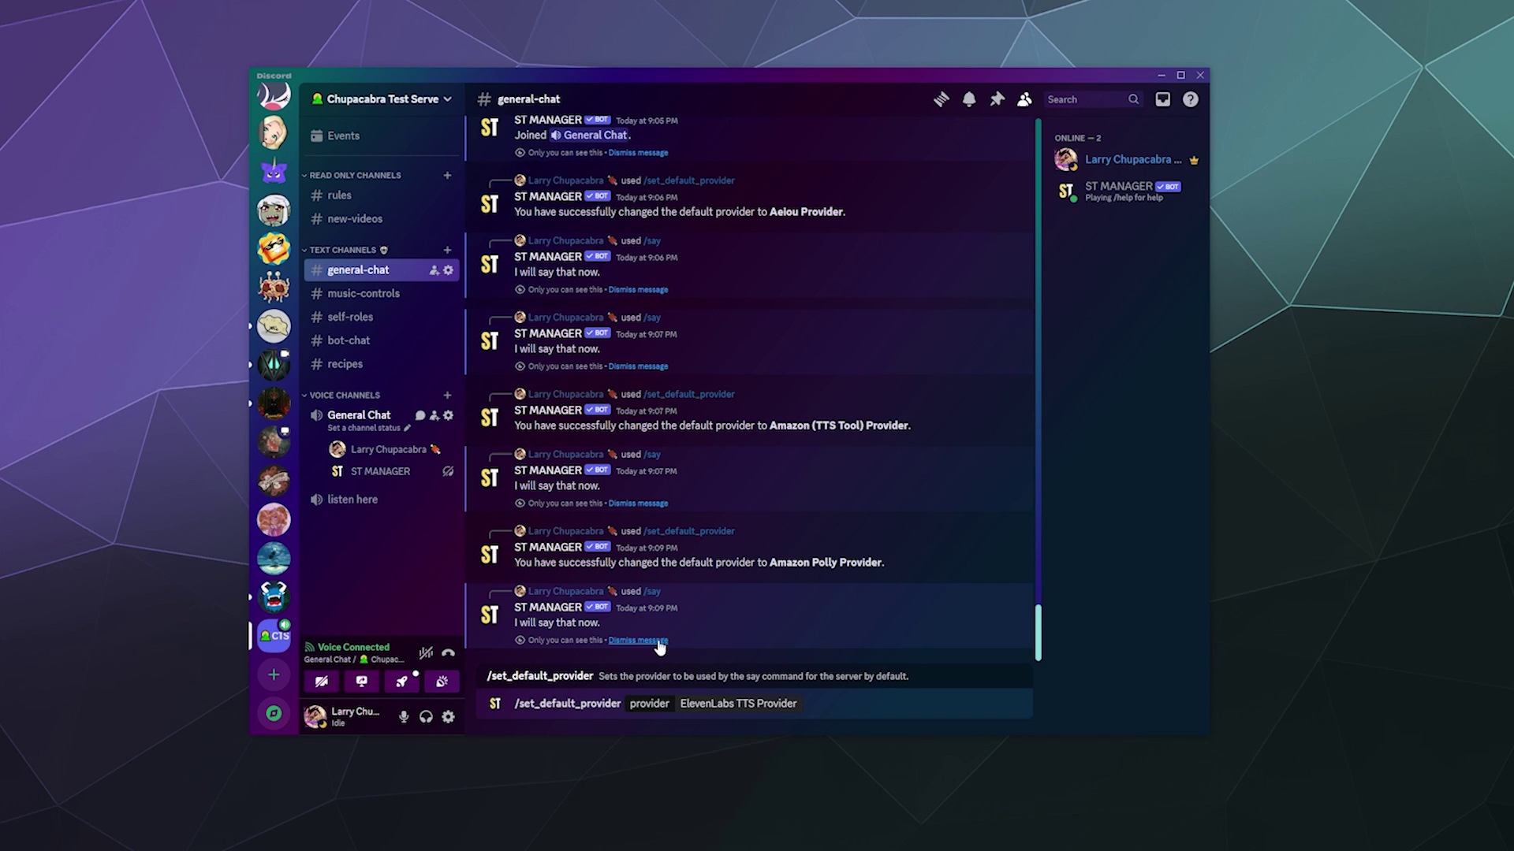
key("Return")
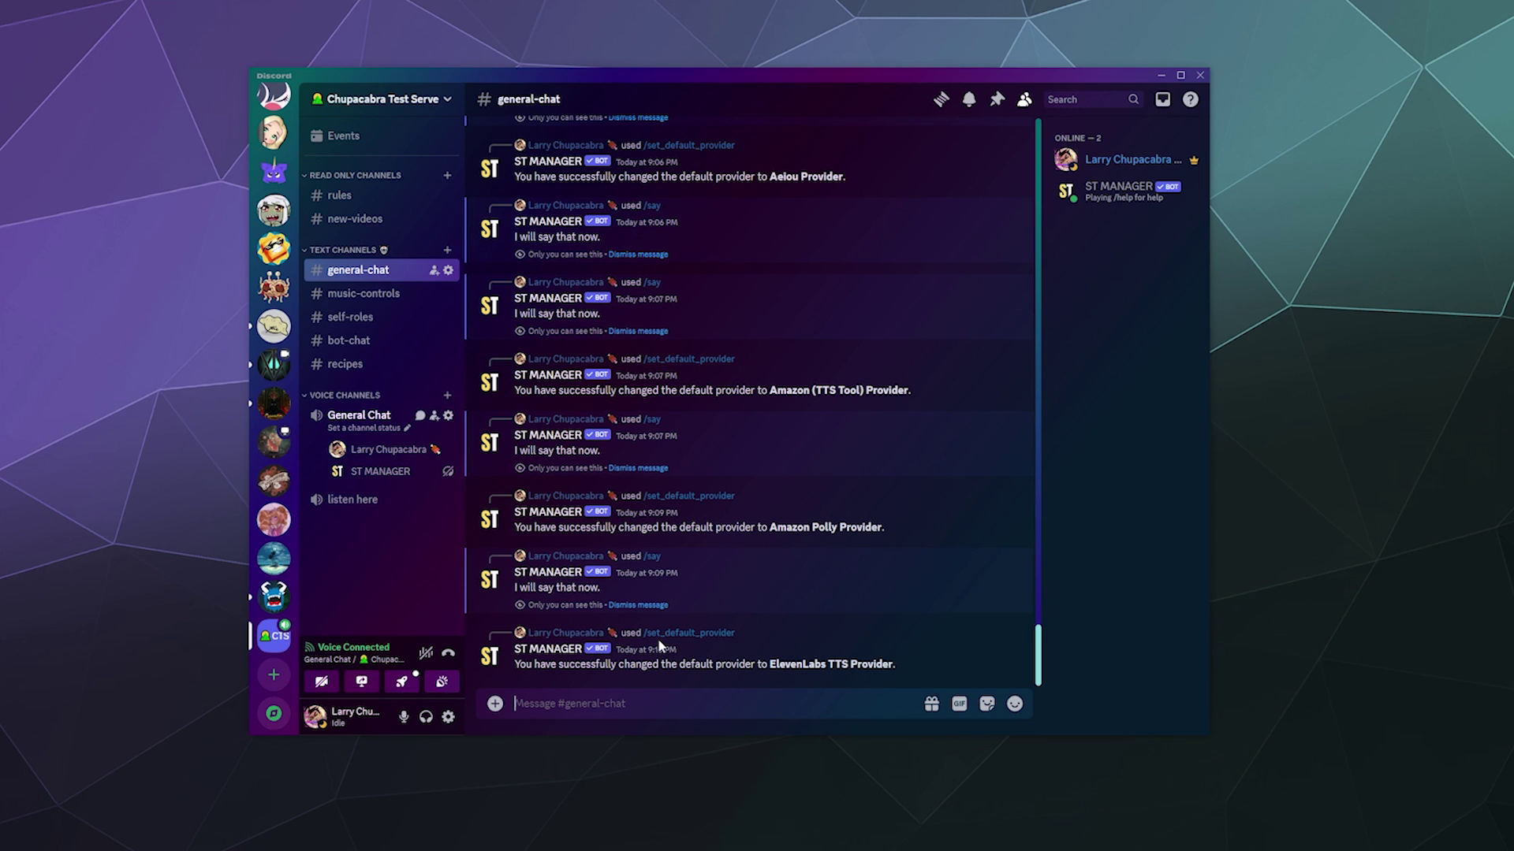
Step: Send a /say with the pasted ElevenLabs introduction ending 'languages too.'
type("/s")
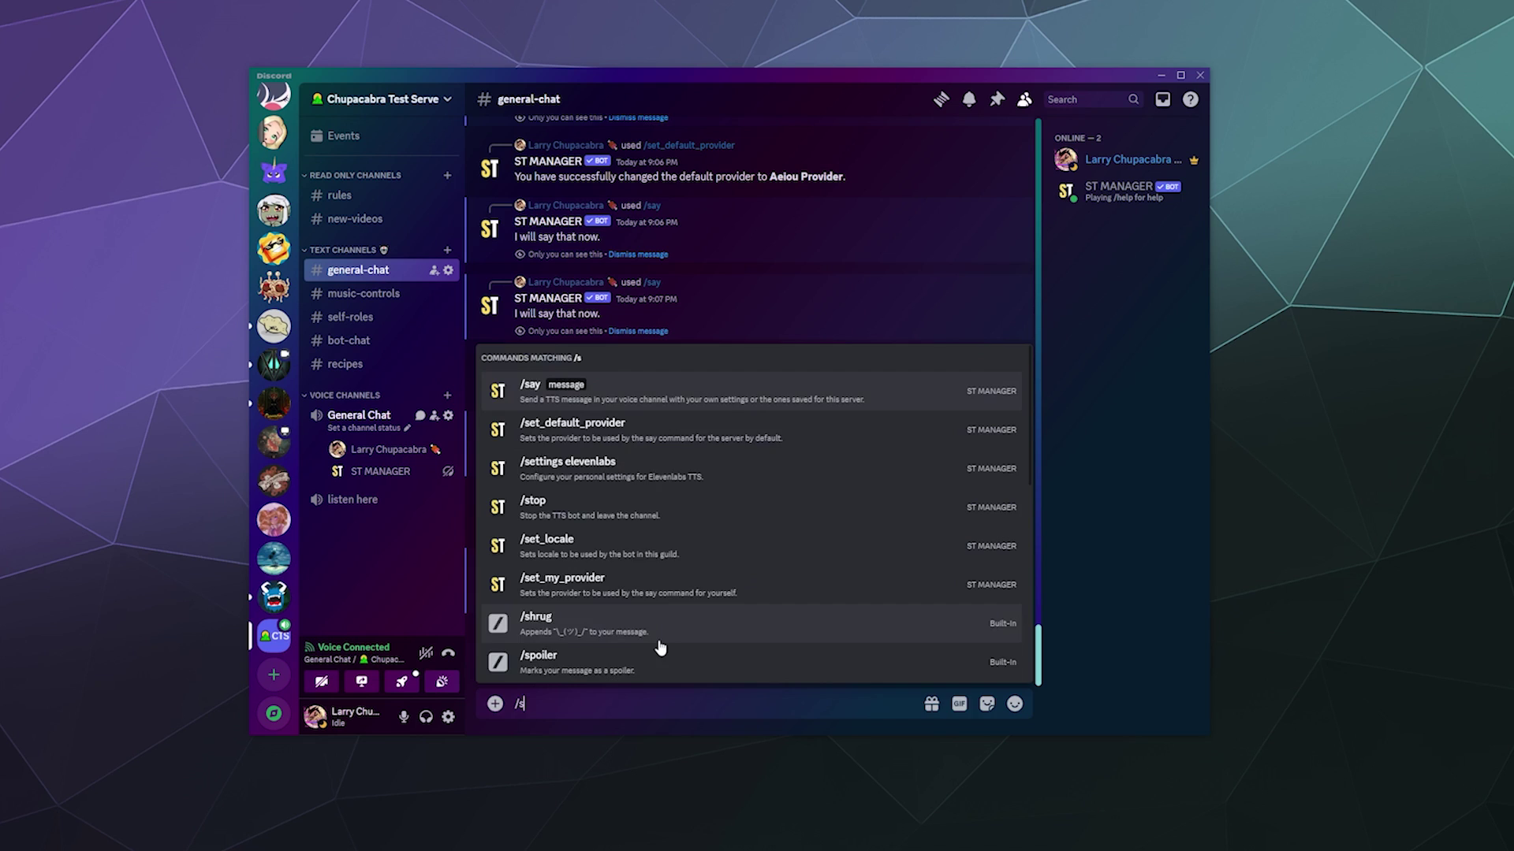
left_click(659, 646)
type("hey everyone. Im the Elevenlabs Voice Model. I sound darn near human. and Im pretty easy to understand as well. I can also handle pronouncing words in multiple")
type("languages too.")
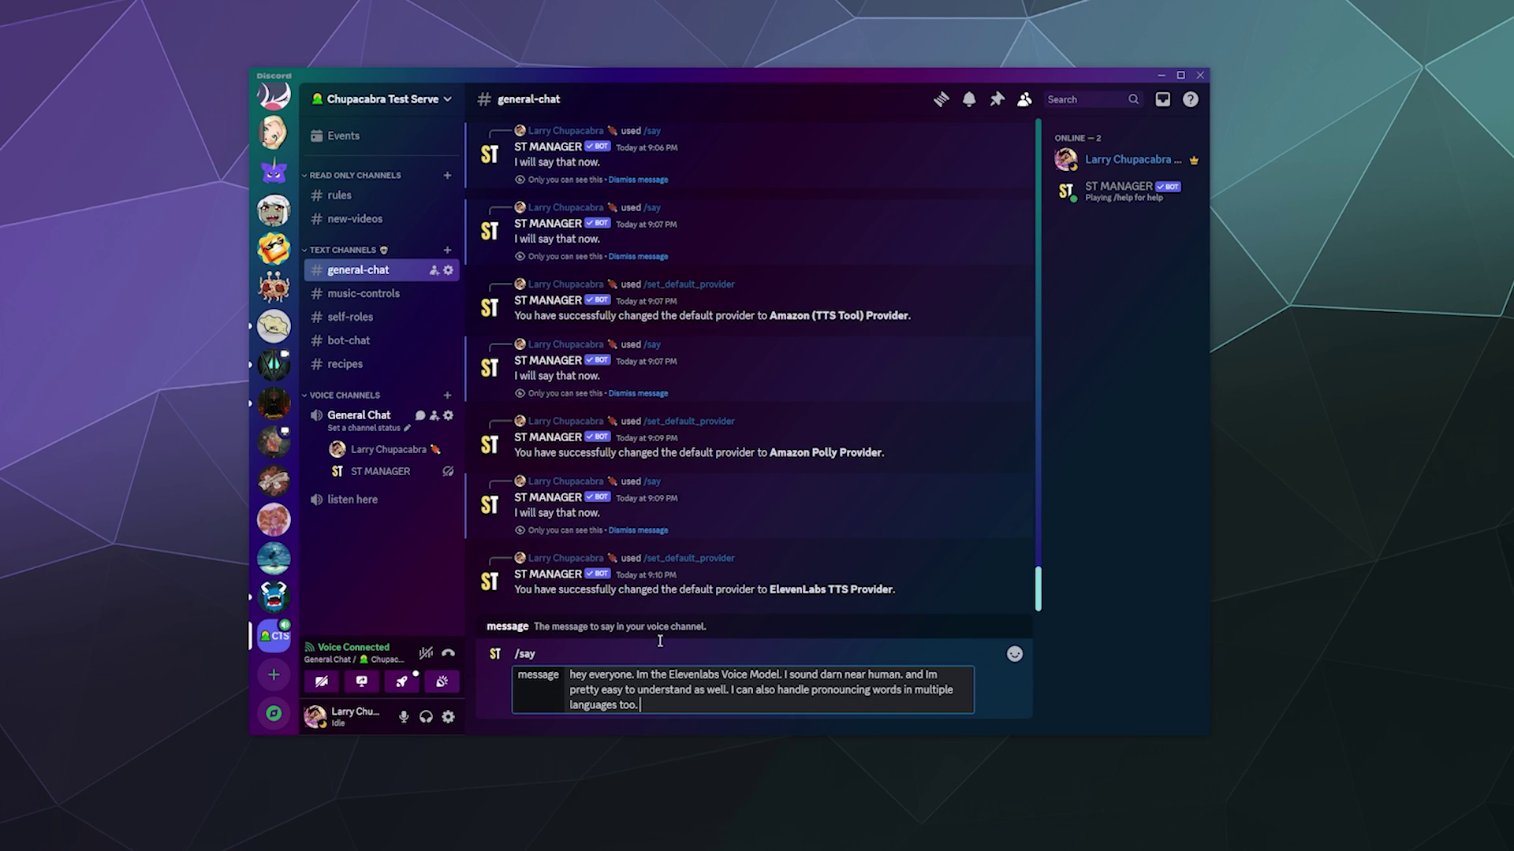
key("Return")
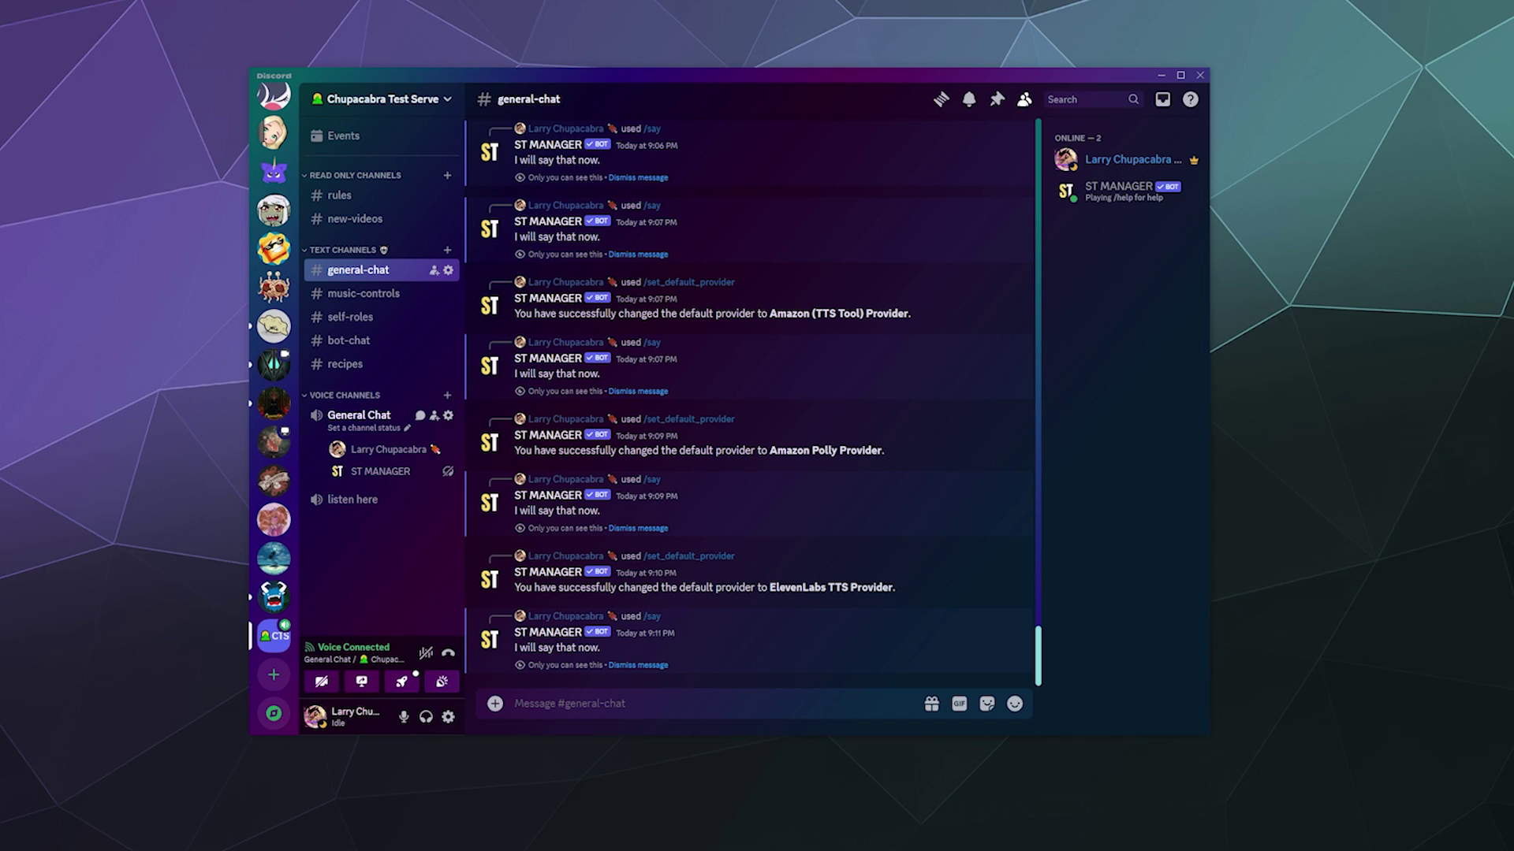
Step: Glance at the ST Manager commands page in Chrome, then return to Discord
left_click(918, 827)
left_click_drag(663, 74, 741, 83)
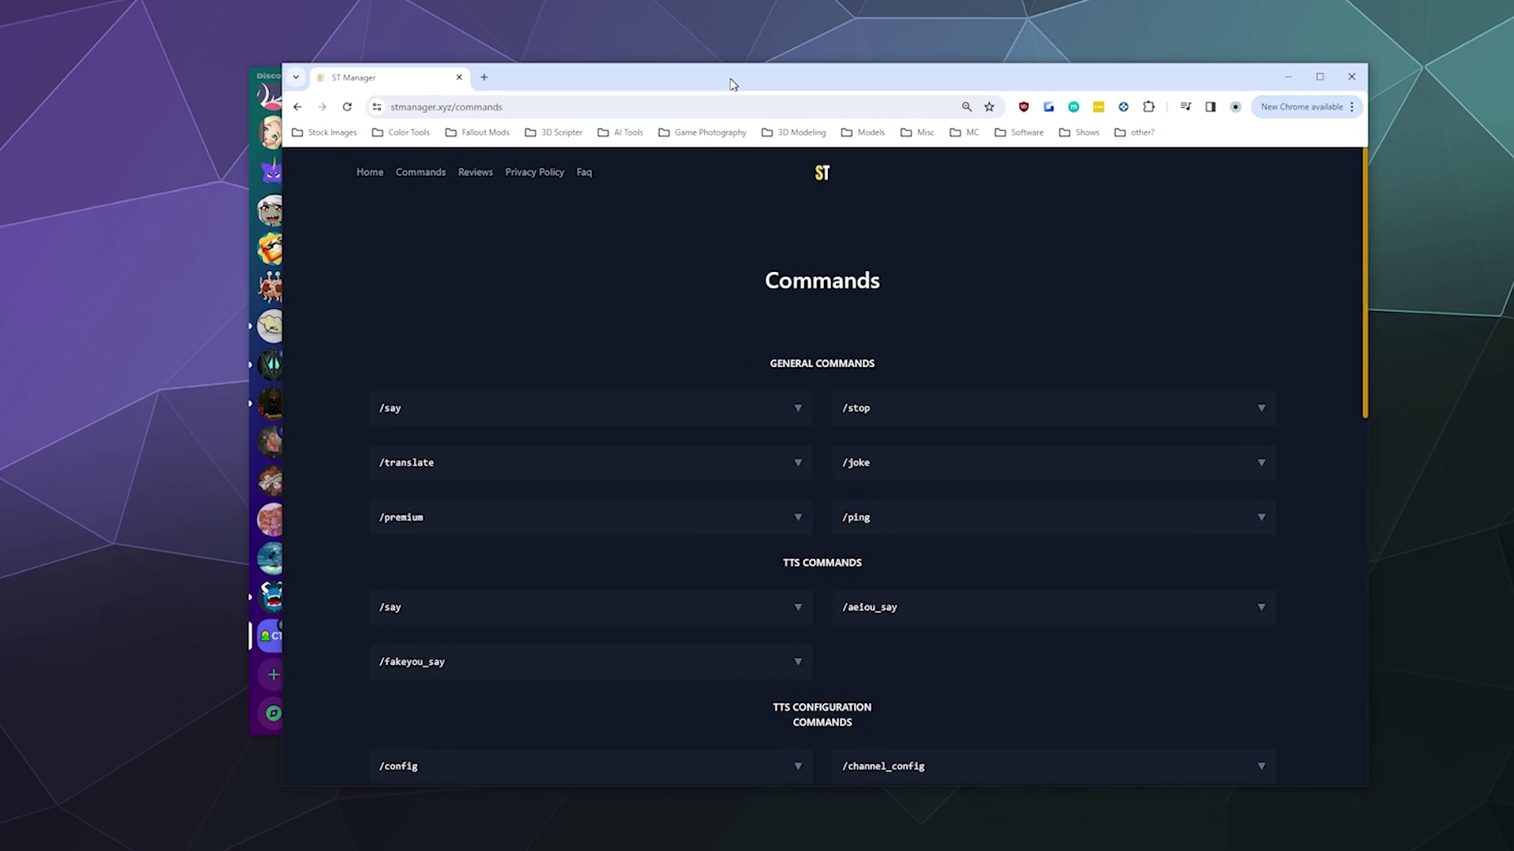
left_click(270, 641)
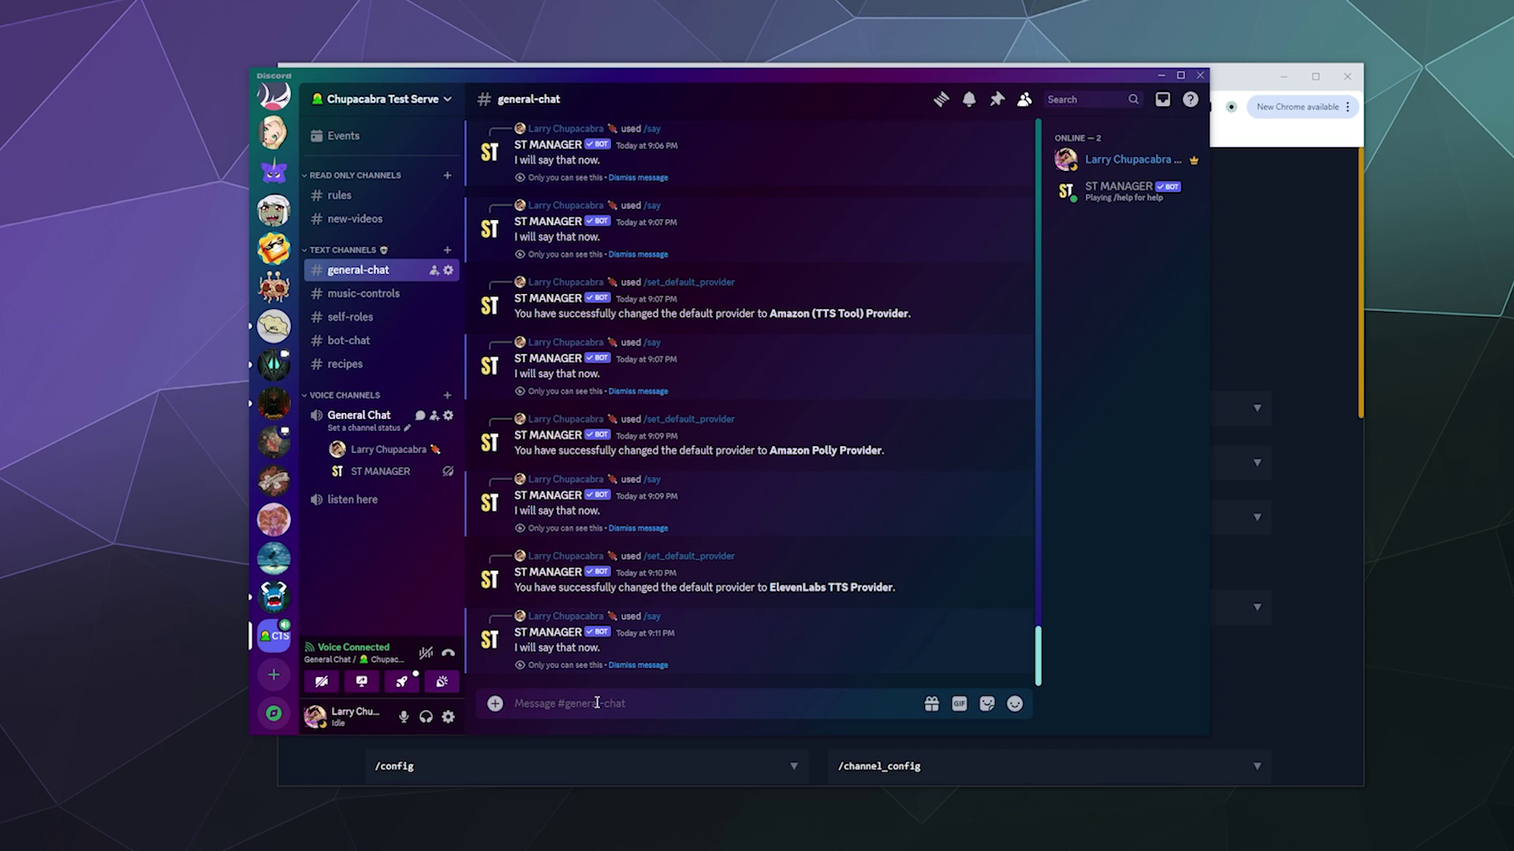
Step: Ask the ST Manager bot for a joke with /joke
type("/joke")
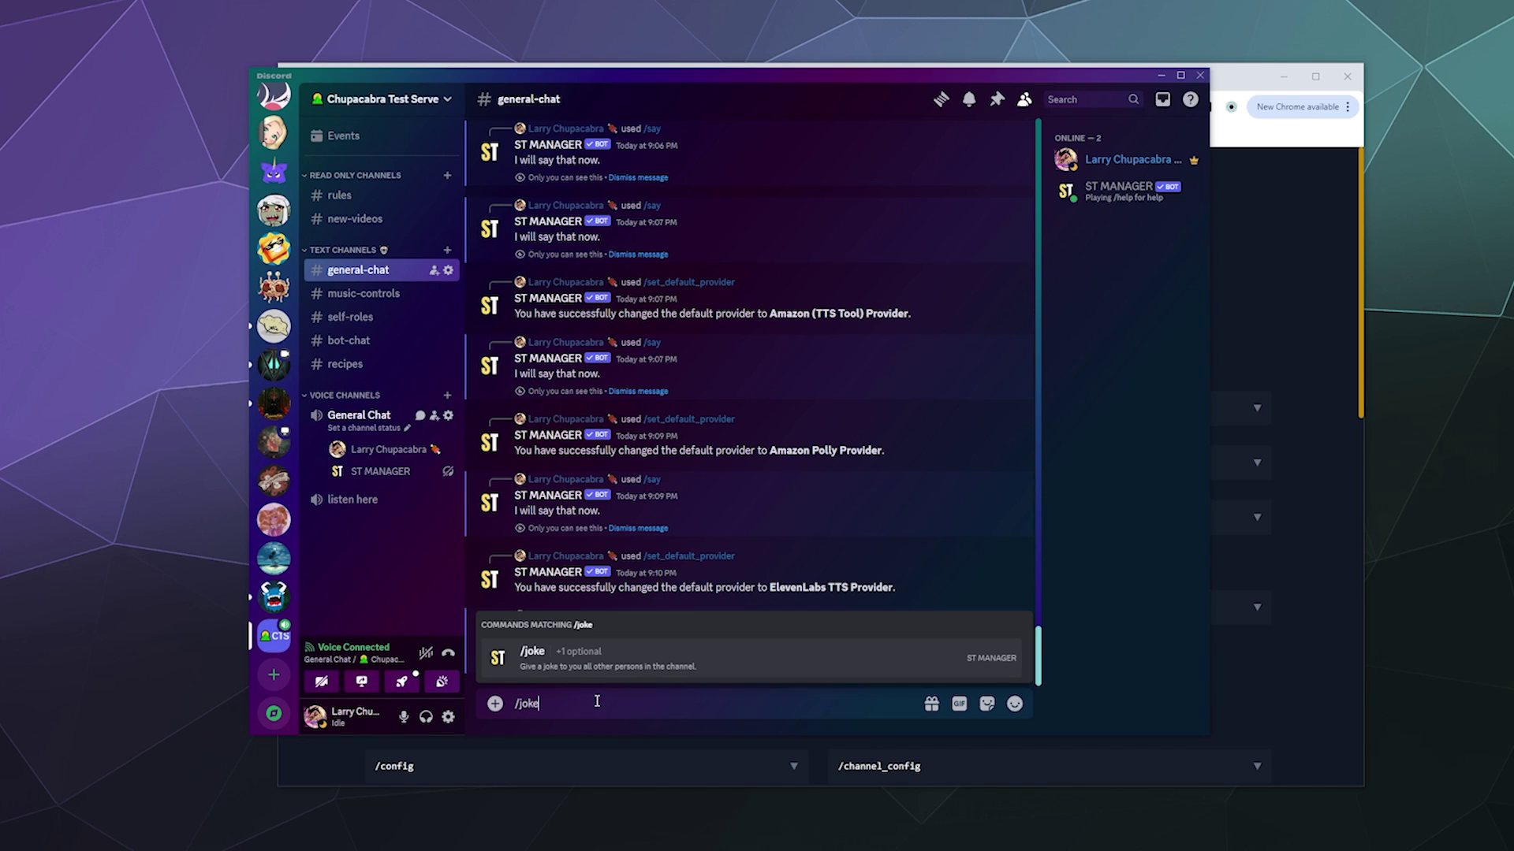
key("Return")
key("Return")
type("/")
key("Return")
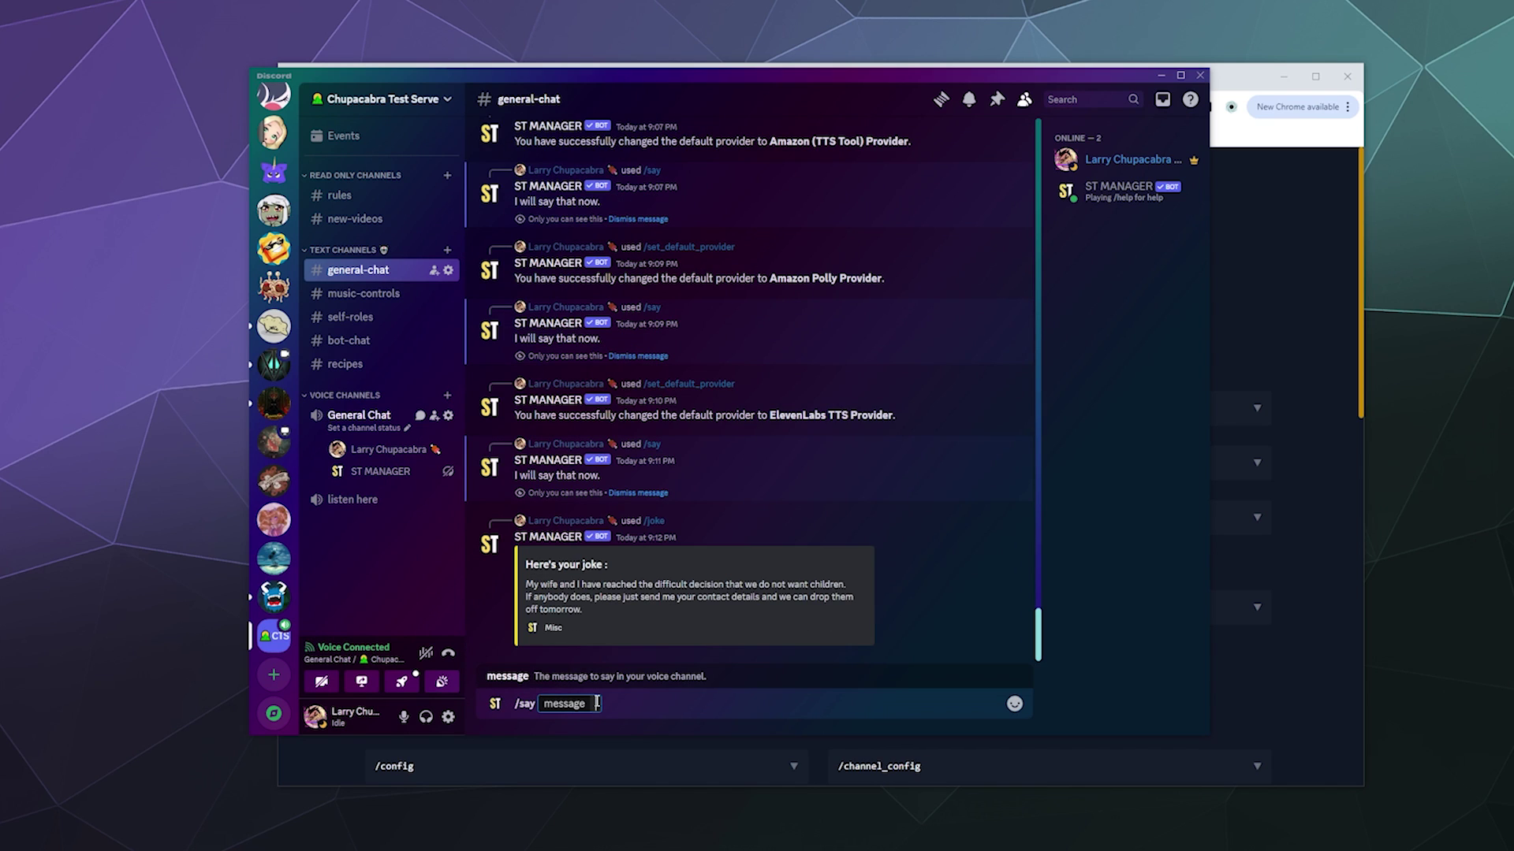
Step: Copy the bot's joke text and send it through /say to be spoken aloud
left_click_drag(585, 612, 523, 583)
key("ctrl+c")
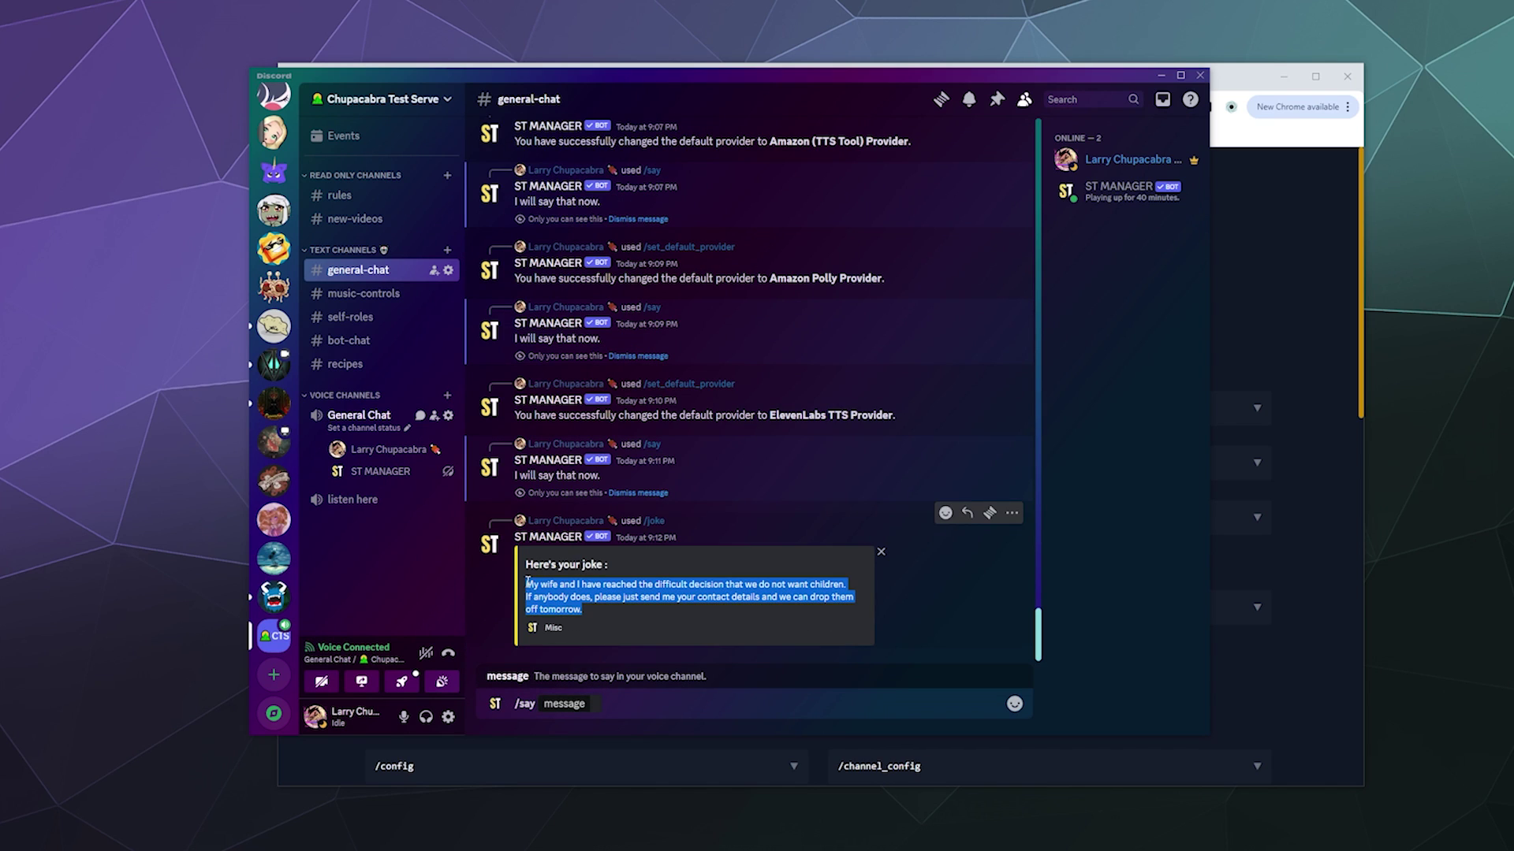
left_click(585, 706)
key("ctrl+v")
key("Return")
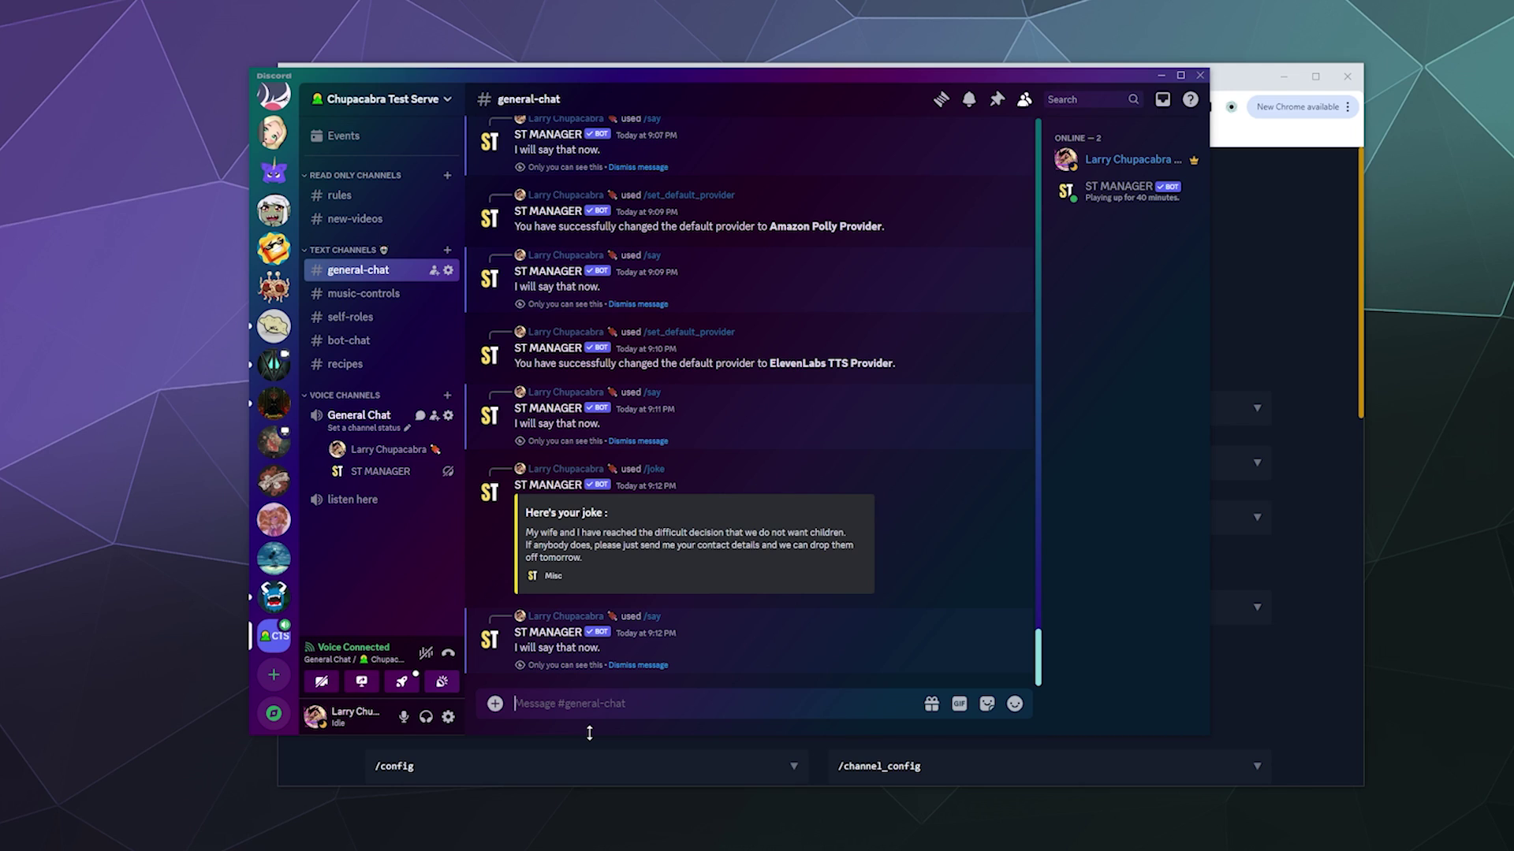
Step: Run /ping for a 34ms Pong reply, then bring the commands page forward
left_click(1314, 662)
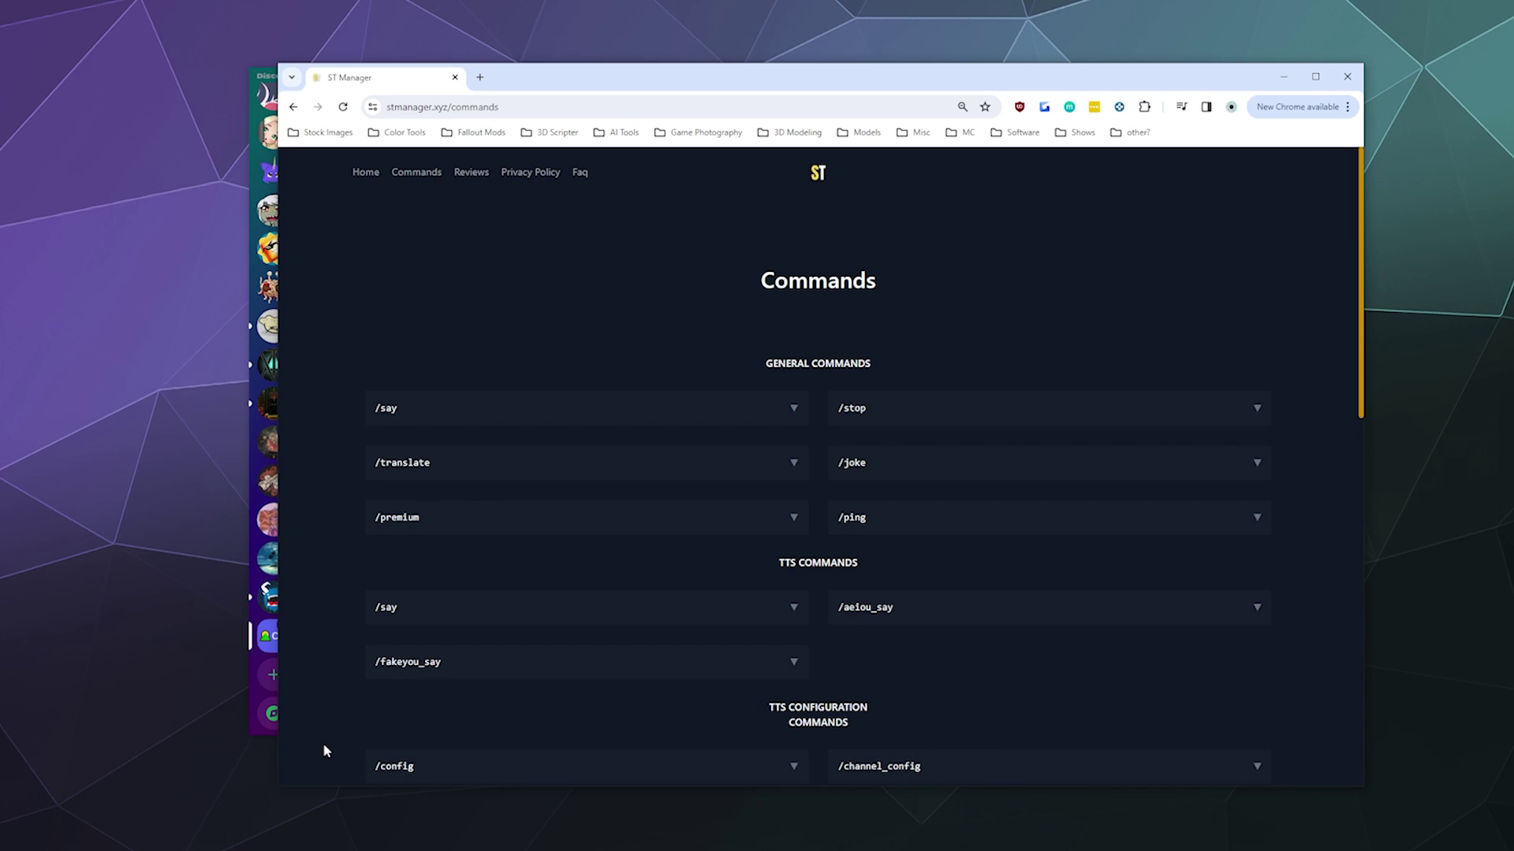
left_click(261, 733)
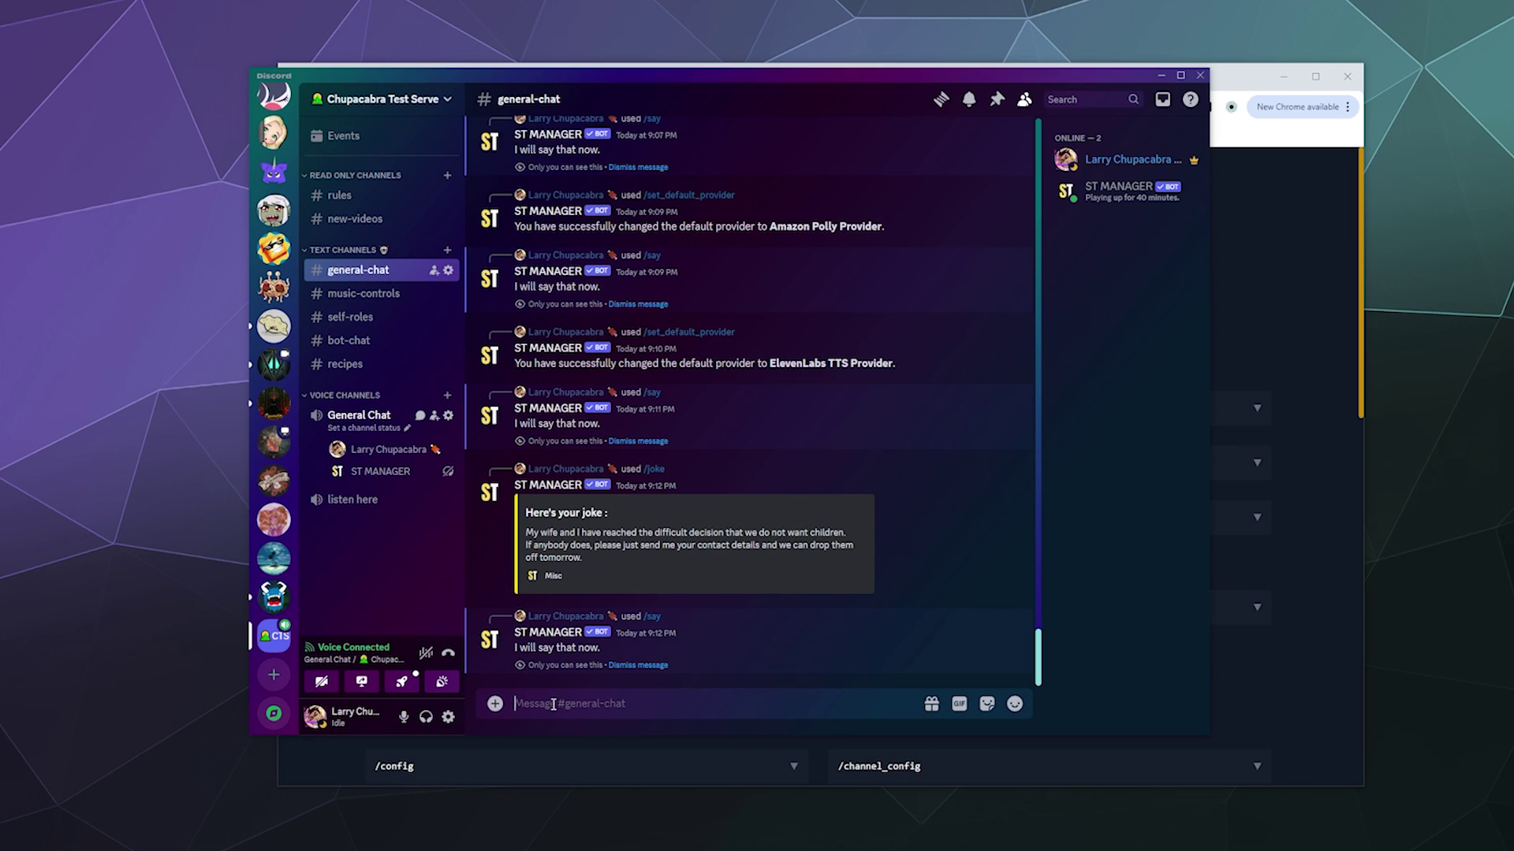
type("/ping")
key("Tab")
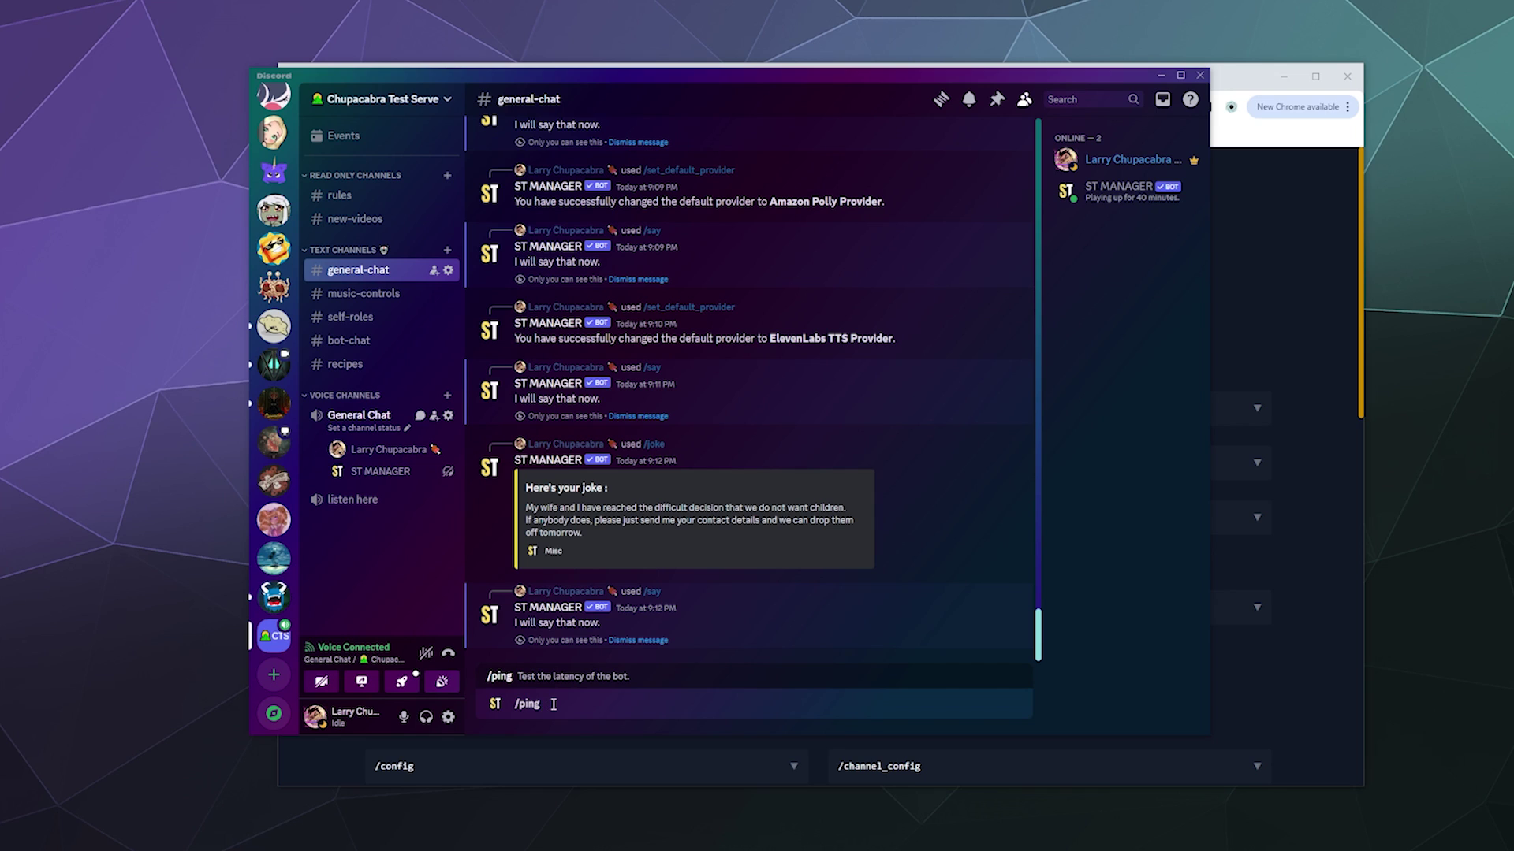
key("Return")
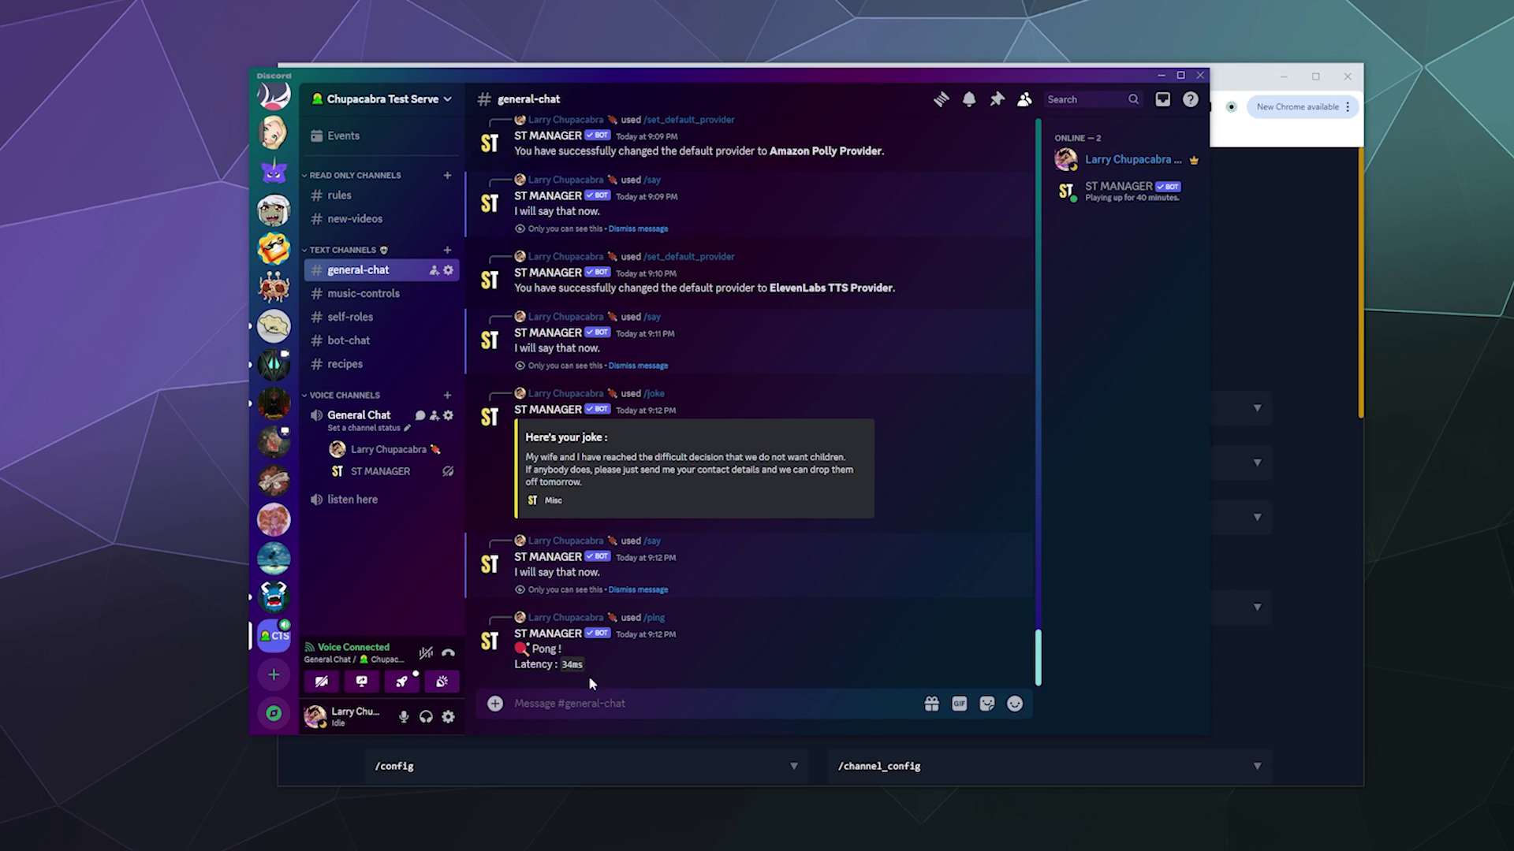
left_click(1297, 372)
Step: Scroll through the TTS and configuration command groups, then shift Chrome aside
scroll(1296, 373, "down", 2)
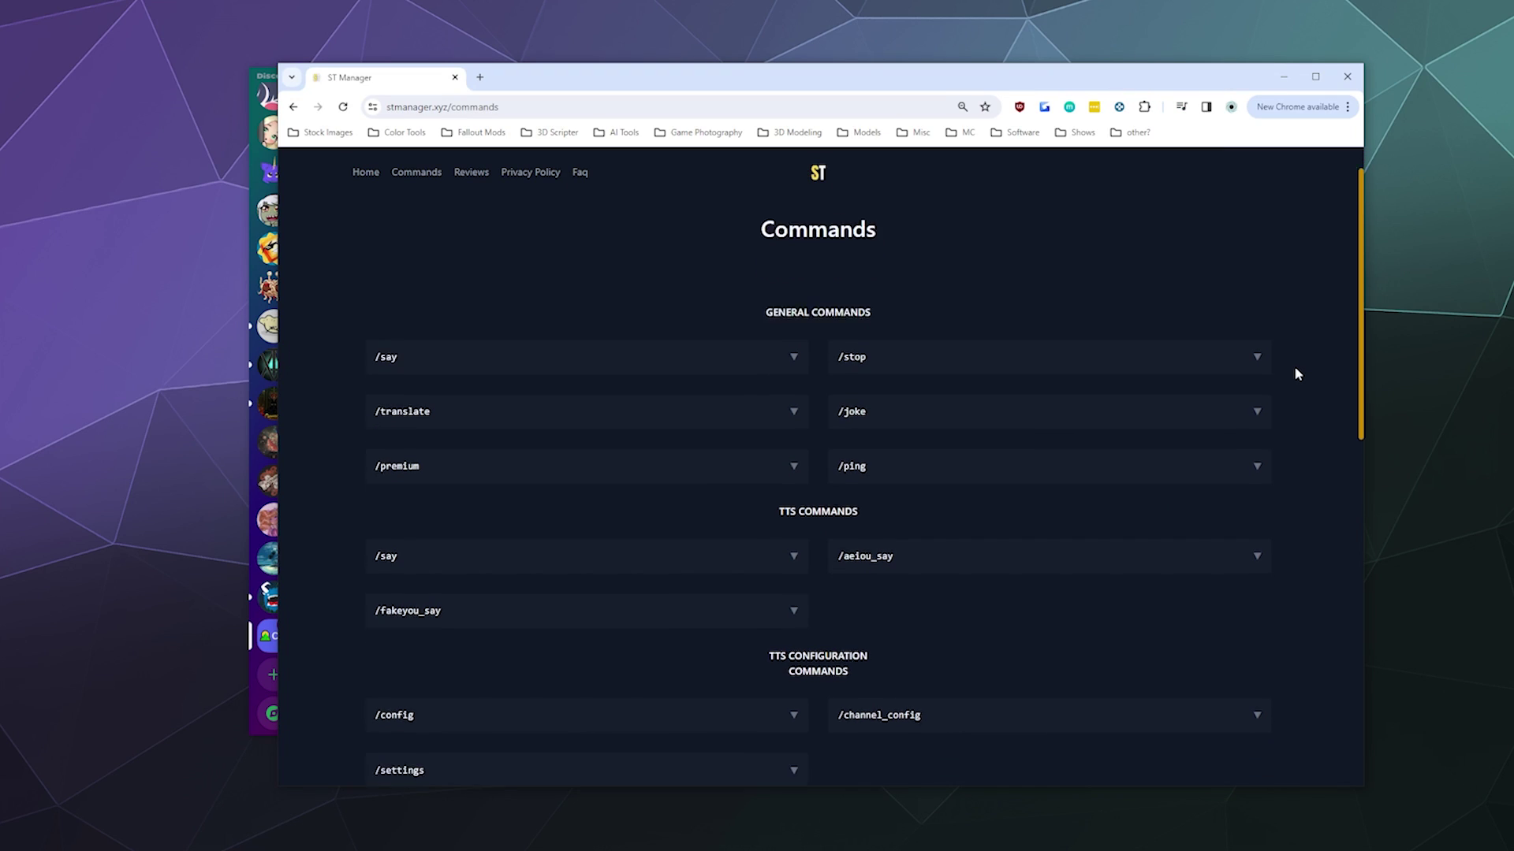
scroll(1301, 408, "down", 2)
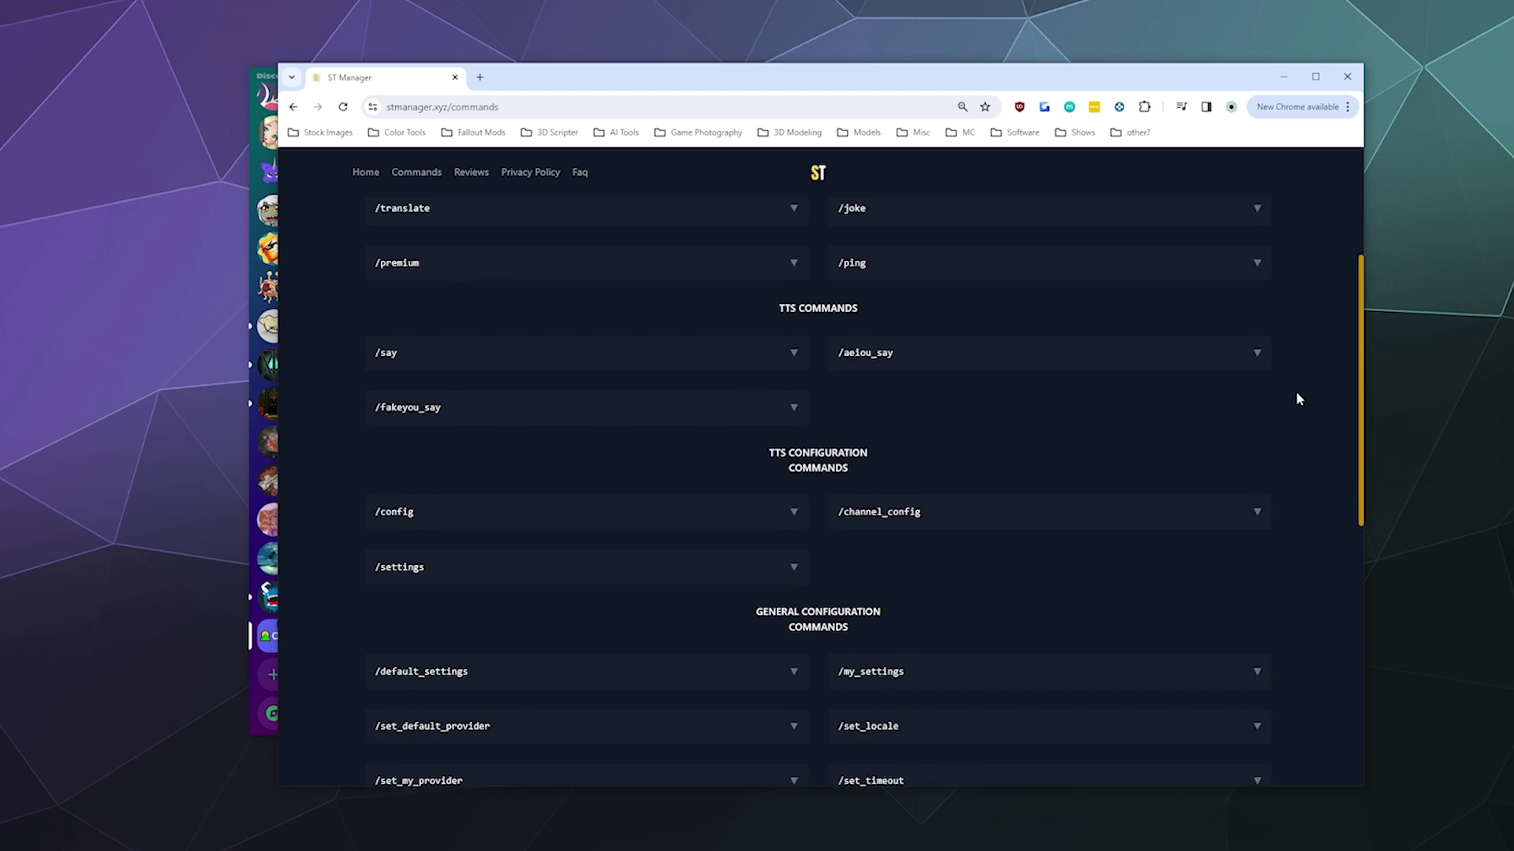
scroll(1299, 398, "up", 2)
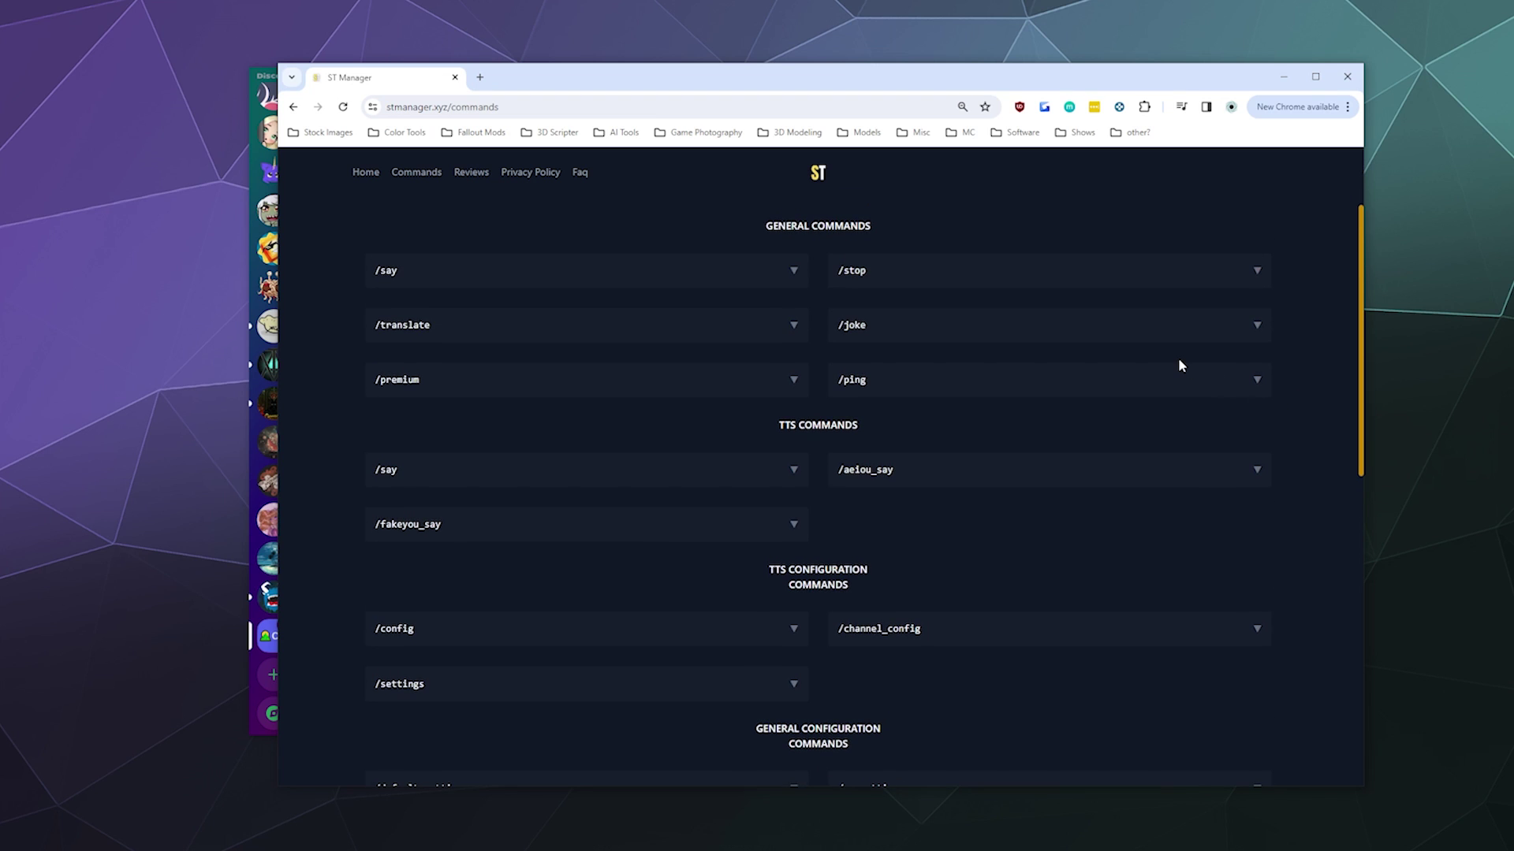
left_click_drag(827, 82, 883, 90)
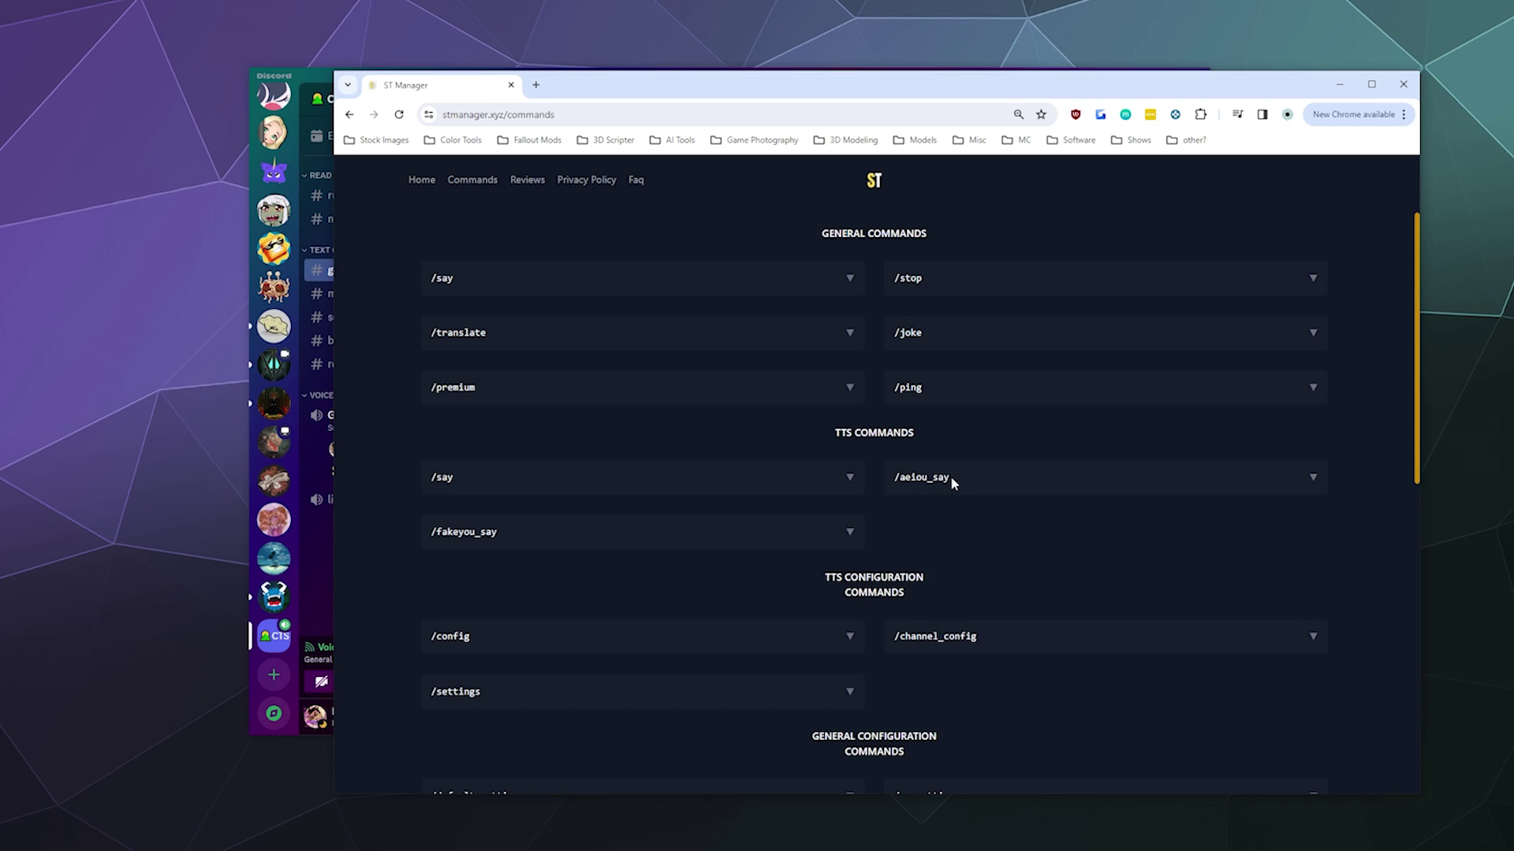
Step: Send a pasted long greeting via /aeiou_say, then bring the commands page back
left_click(329, 607)
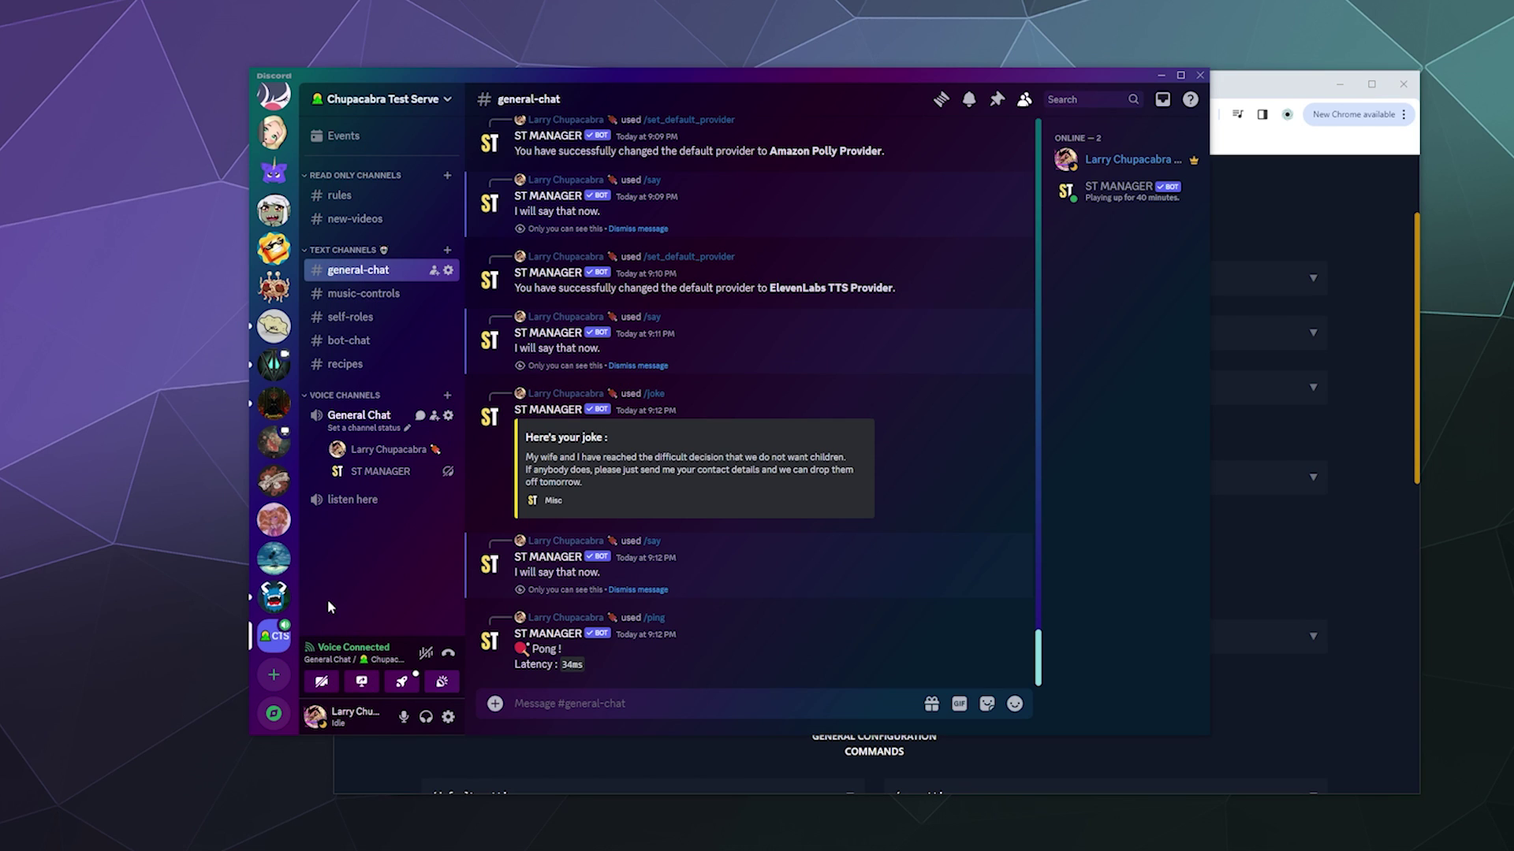
type("/aeiou_say")
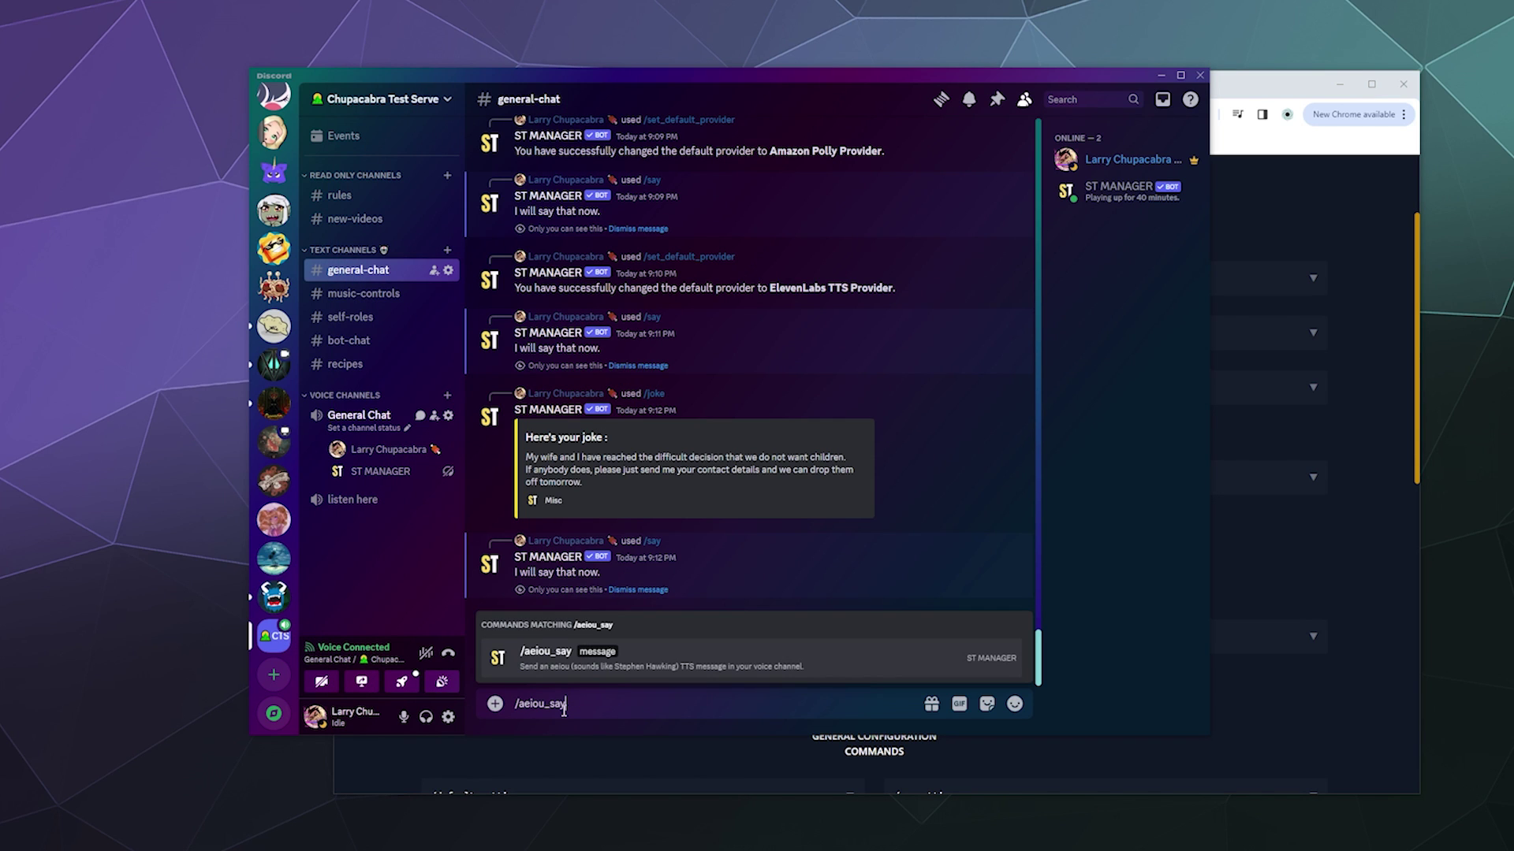
type("Just popping in to say hello. Im totally not a robot that took over Stephen Hawkings bodies")
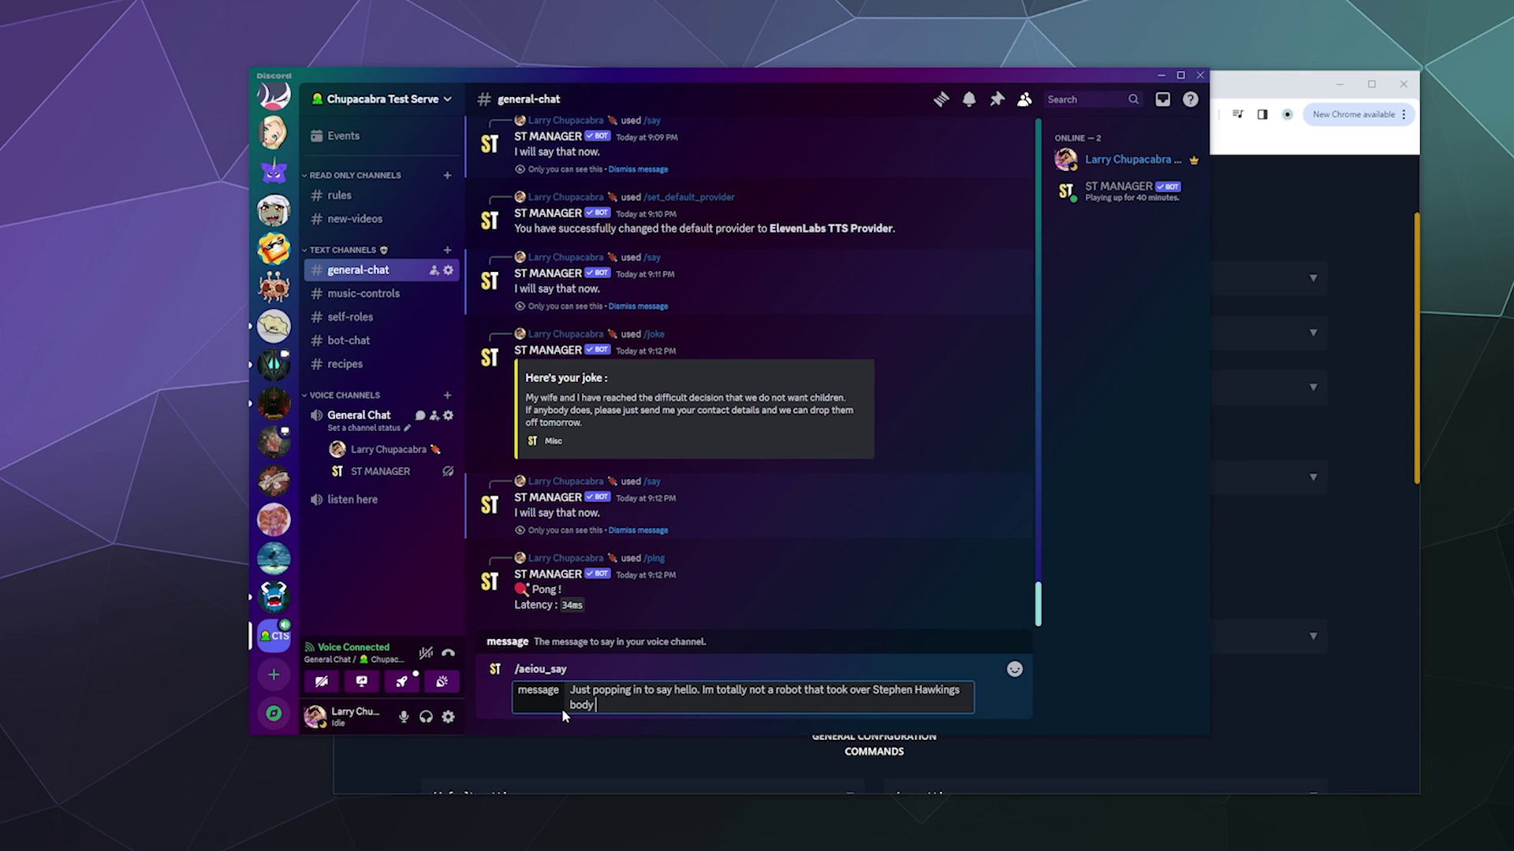
key("Return")
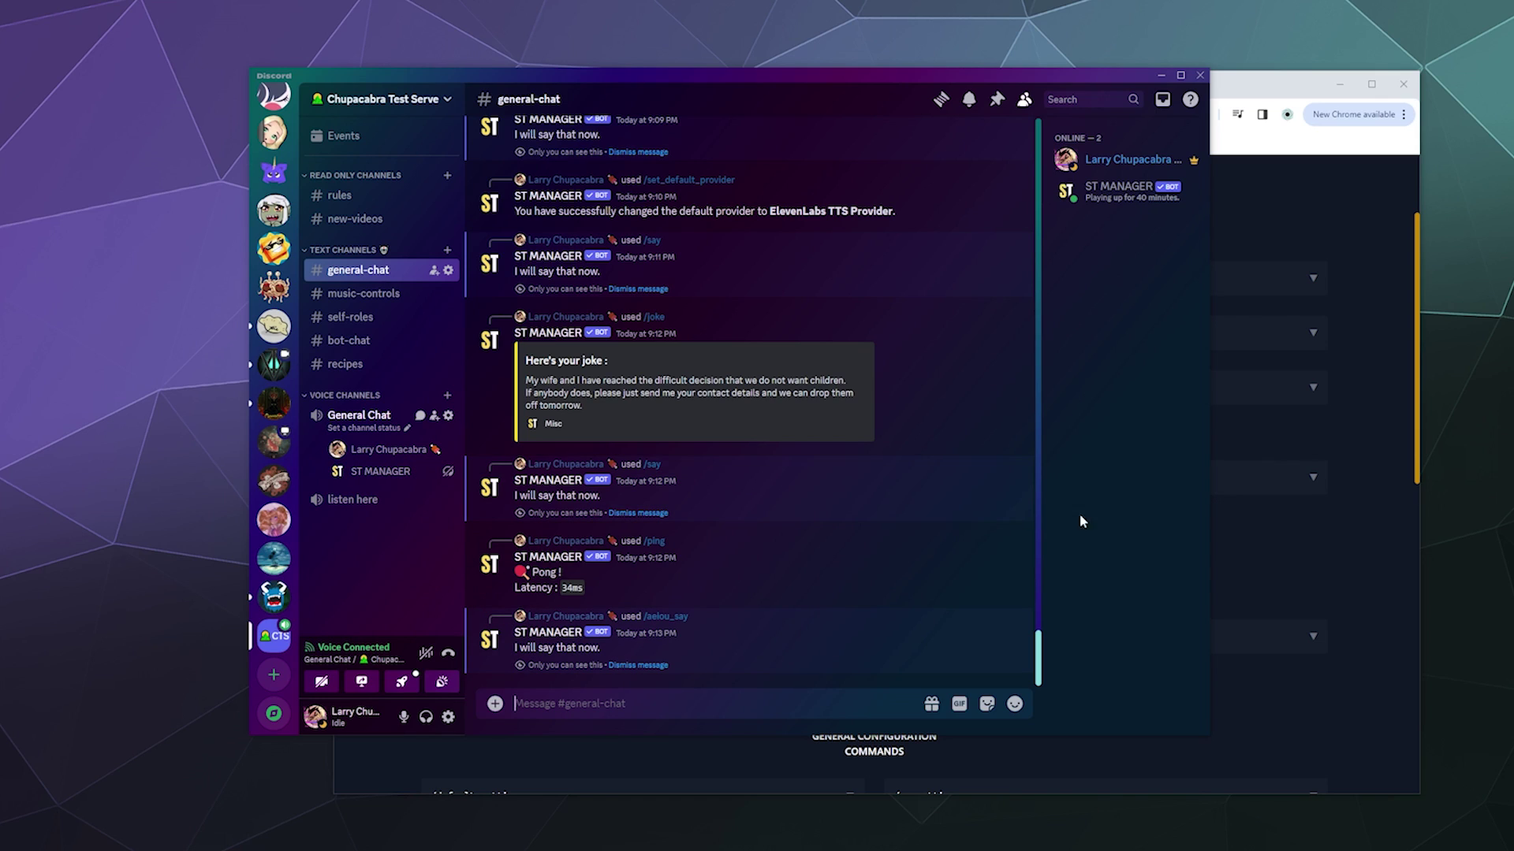
left_click(1259, 591)
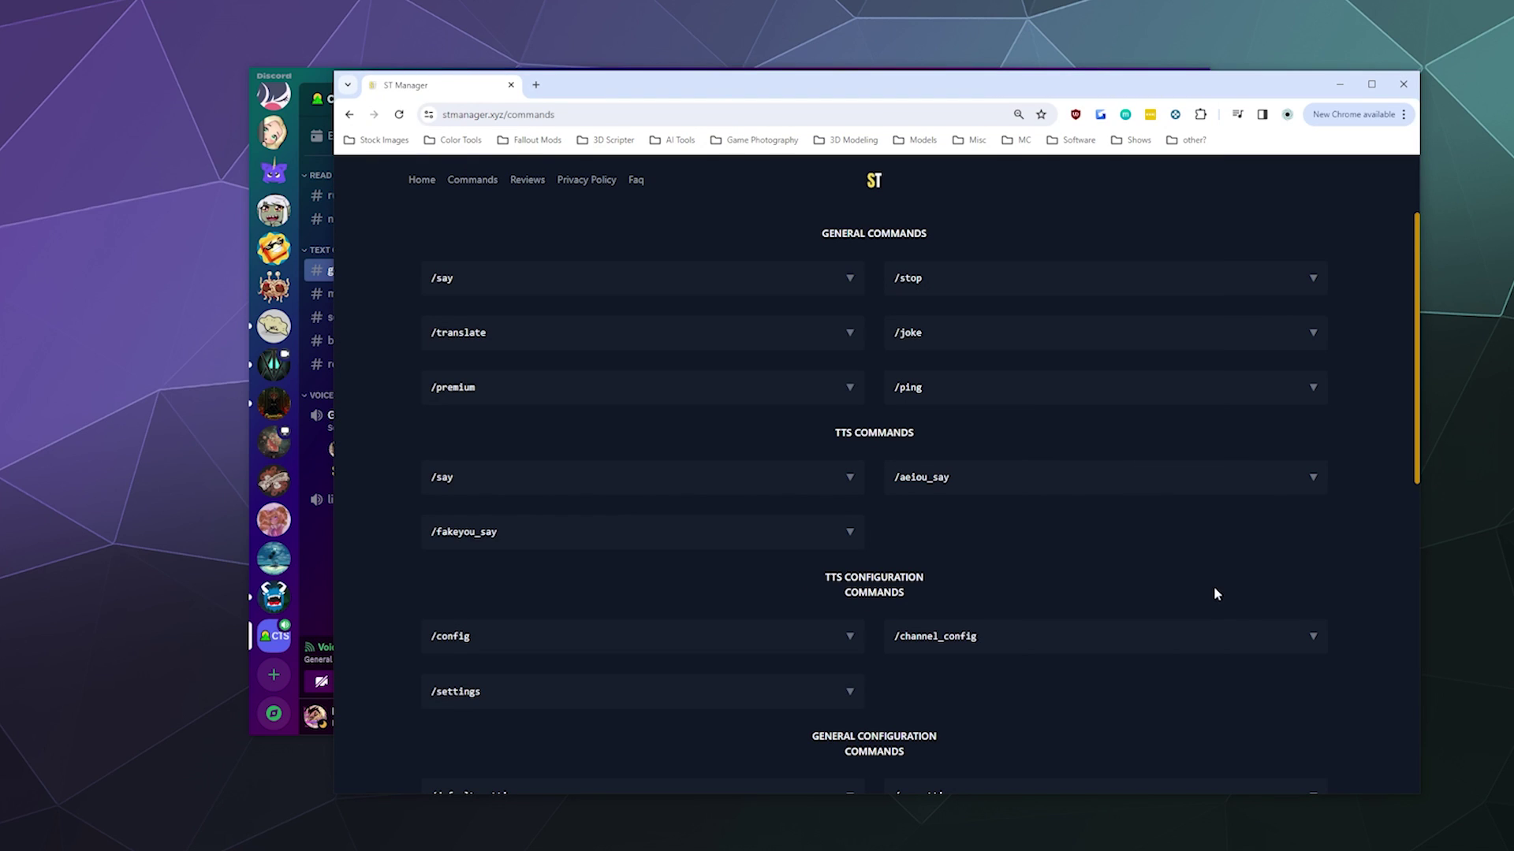
Step: Expand the /whitelist entry, select the PREMIUM COMMANDS heading, and switch back to Discord
scroll(1183, 589, "down", 3)
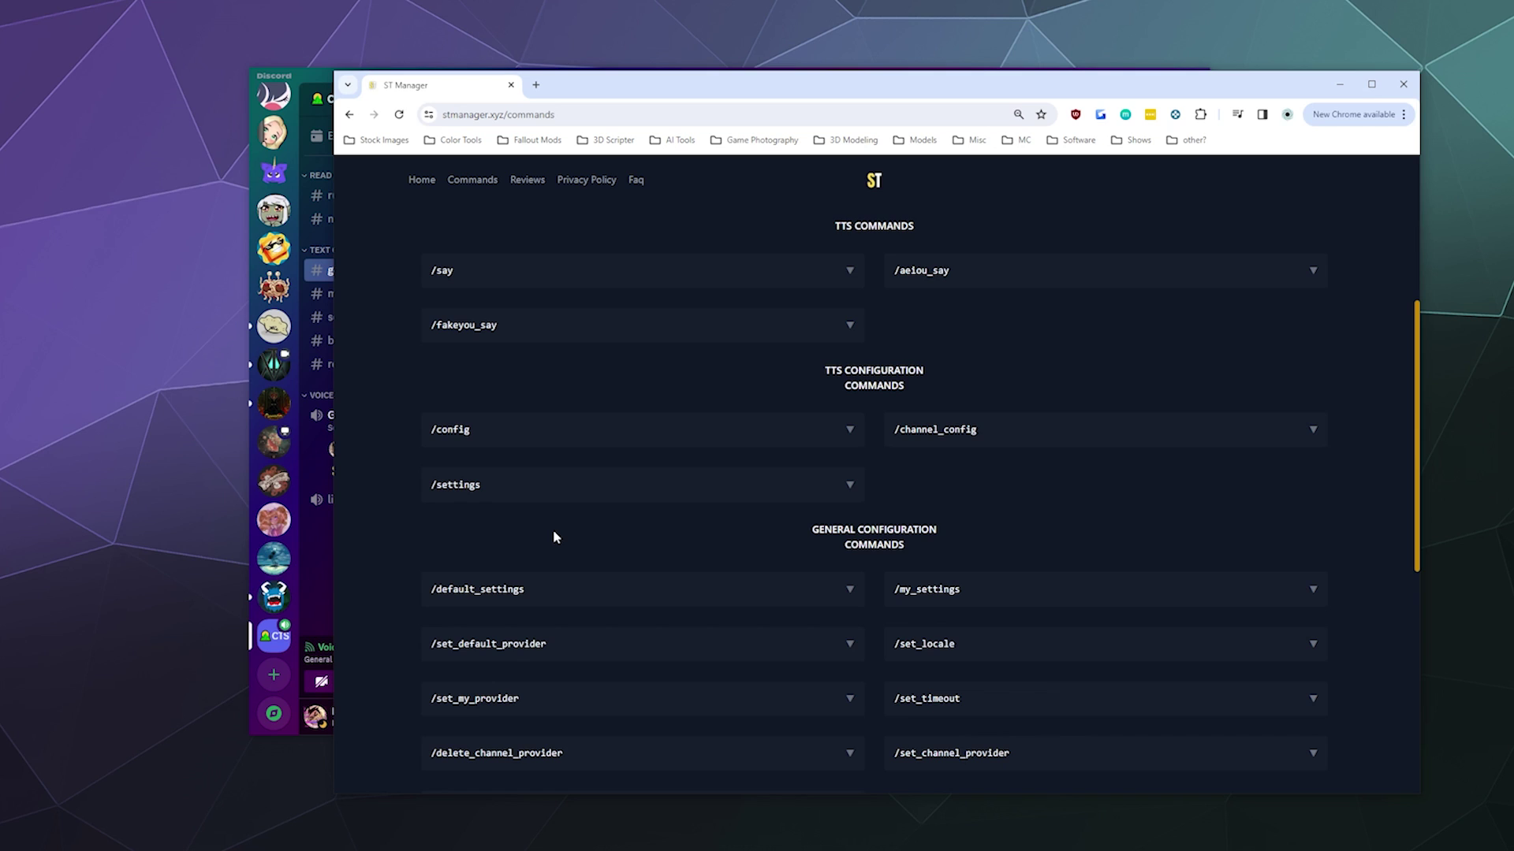
scroll(554, 531, "down", 2)
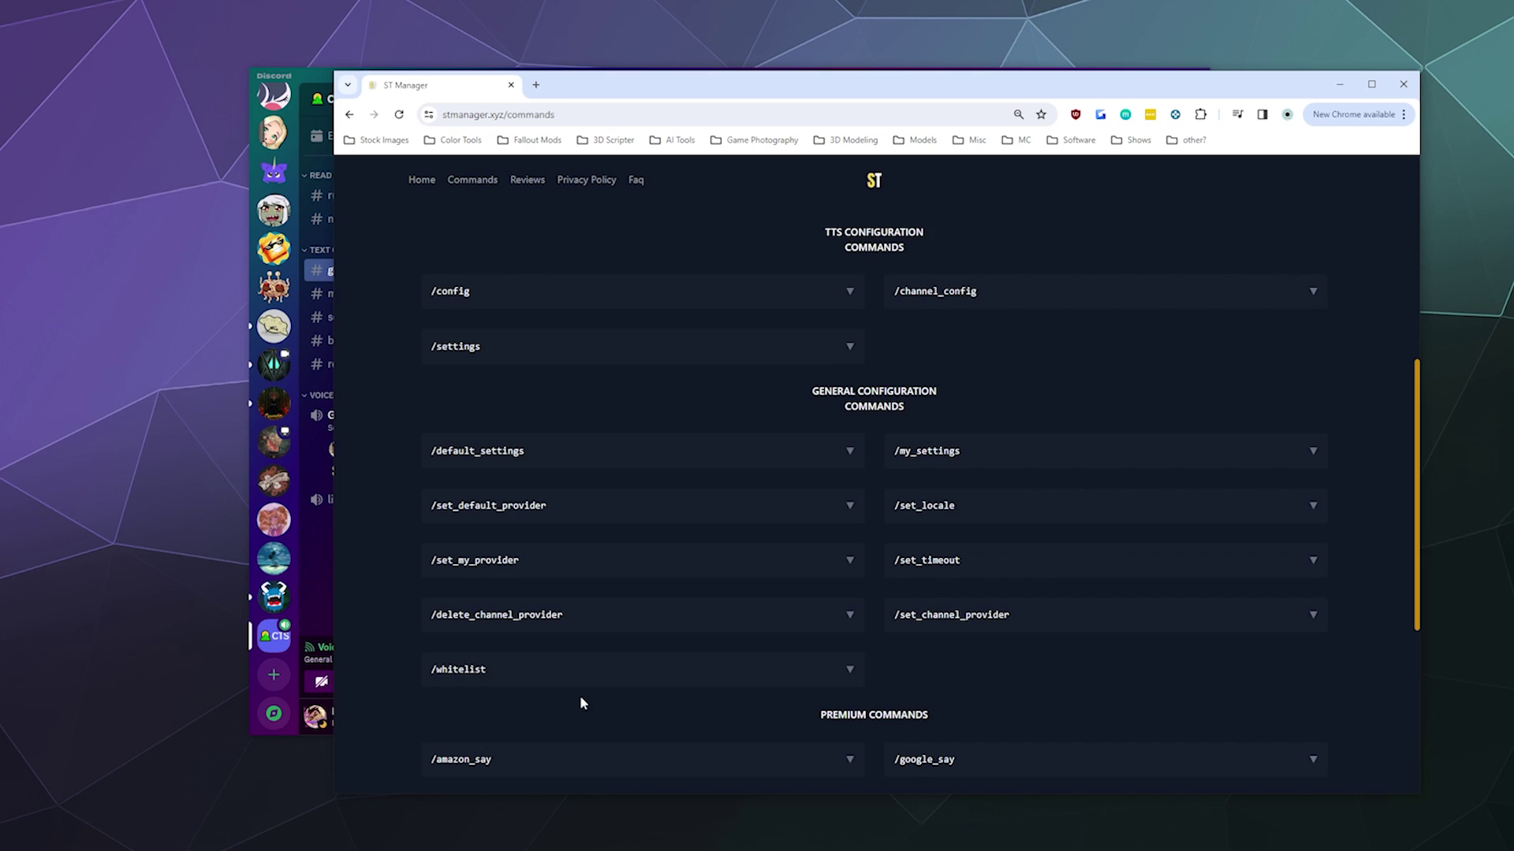
left_click(844, 672)
scroll(758, 645, "down", 2)
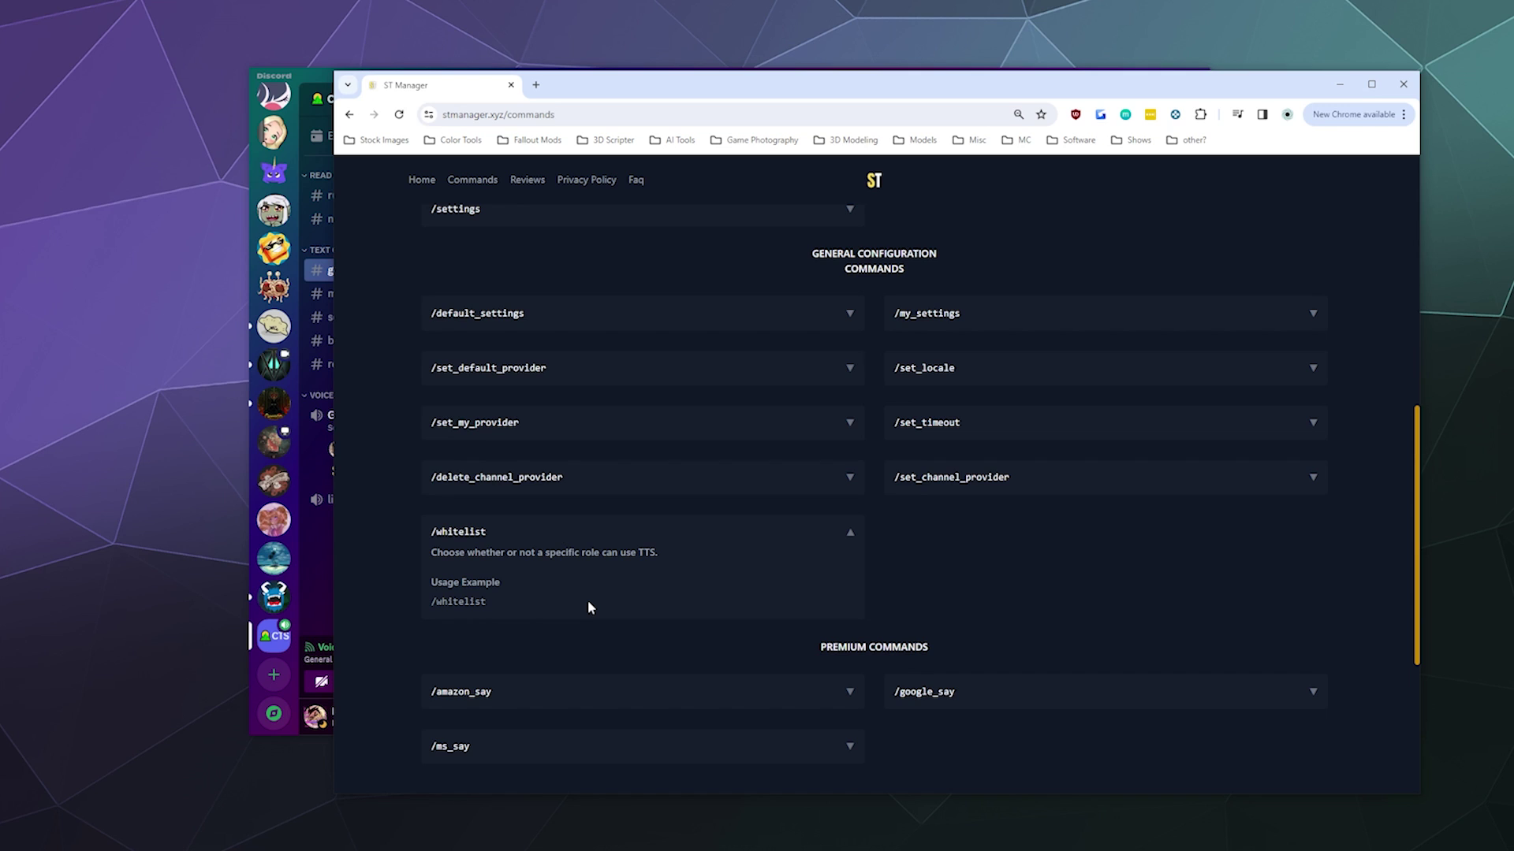
scroll(586, 607, "down", 3)
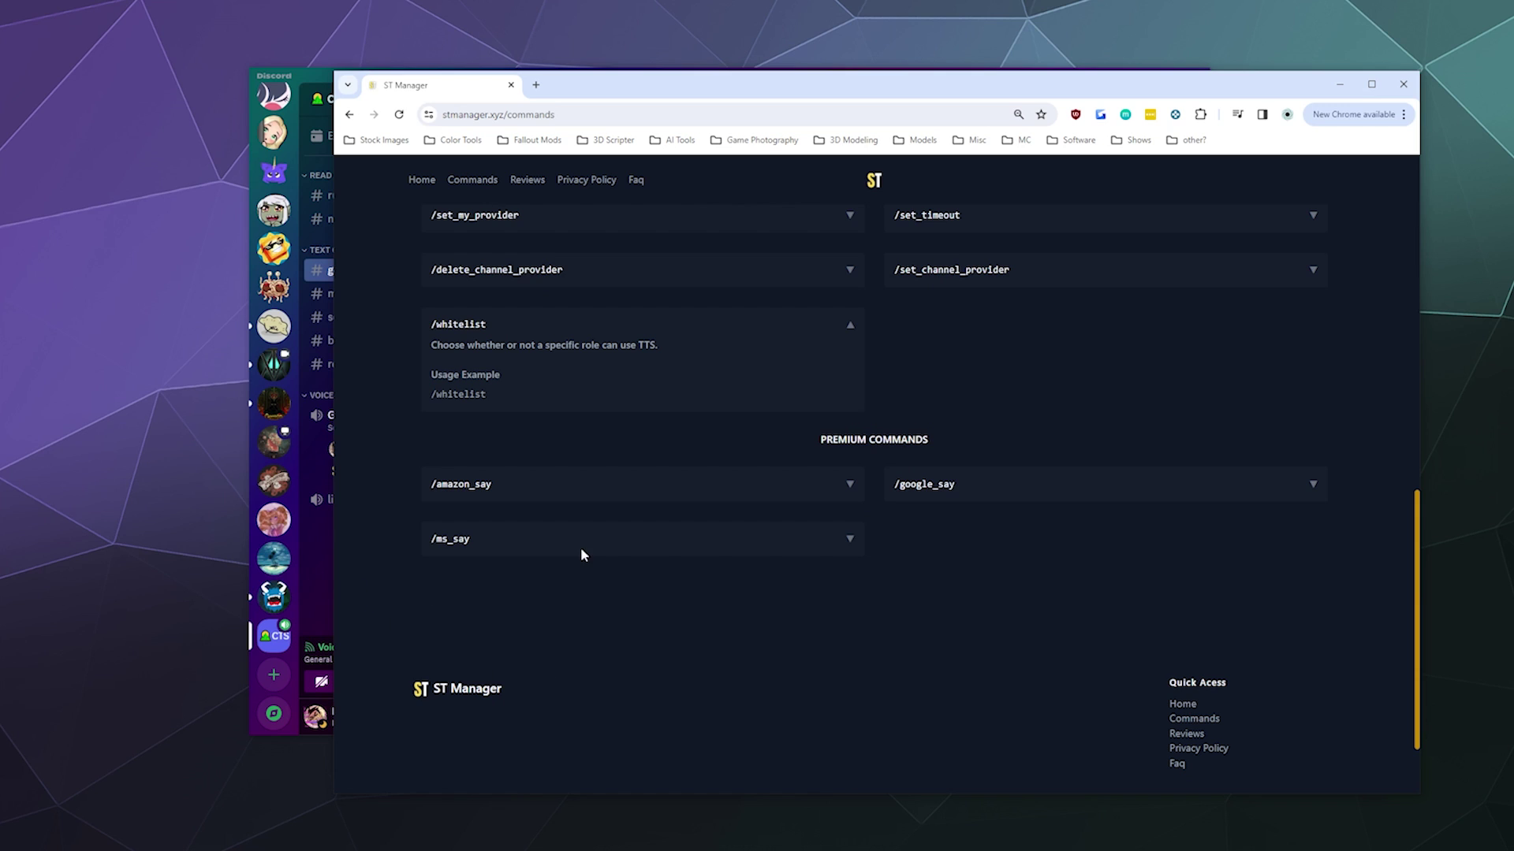
triple_click(811, 443)
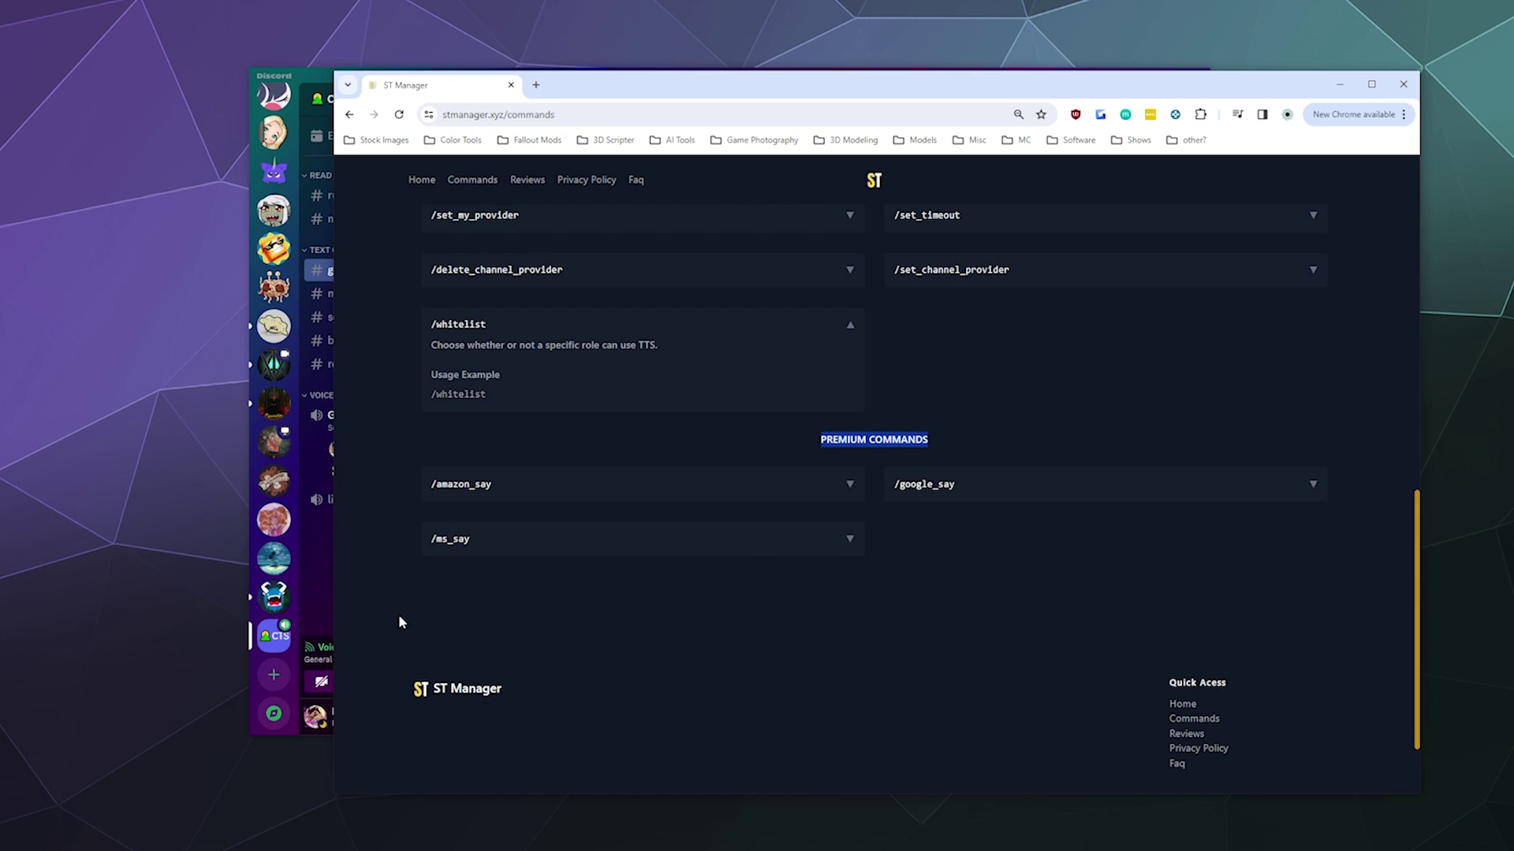
left_click(319, 587)
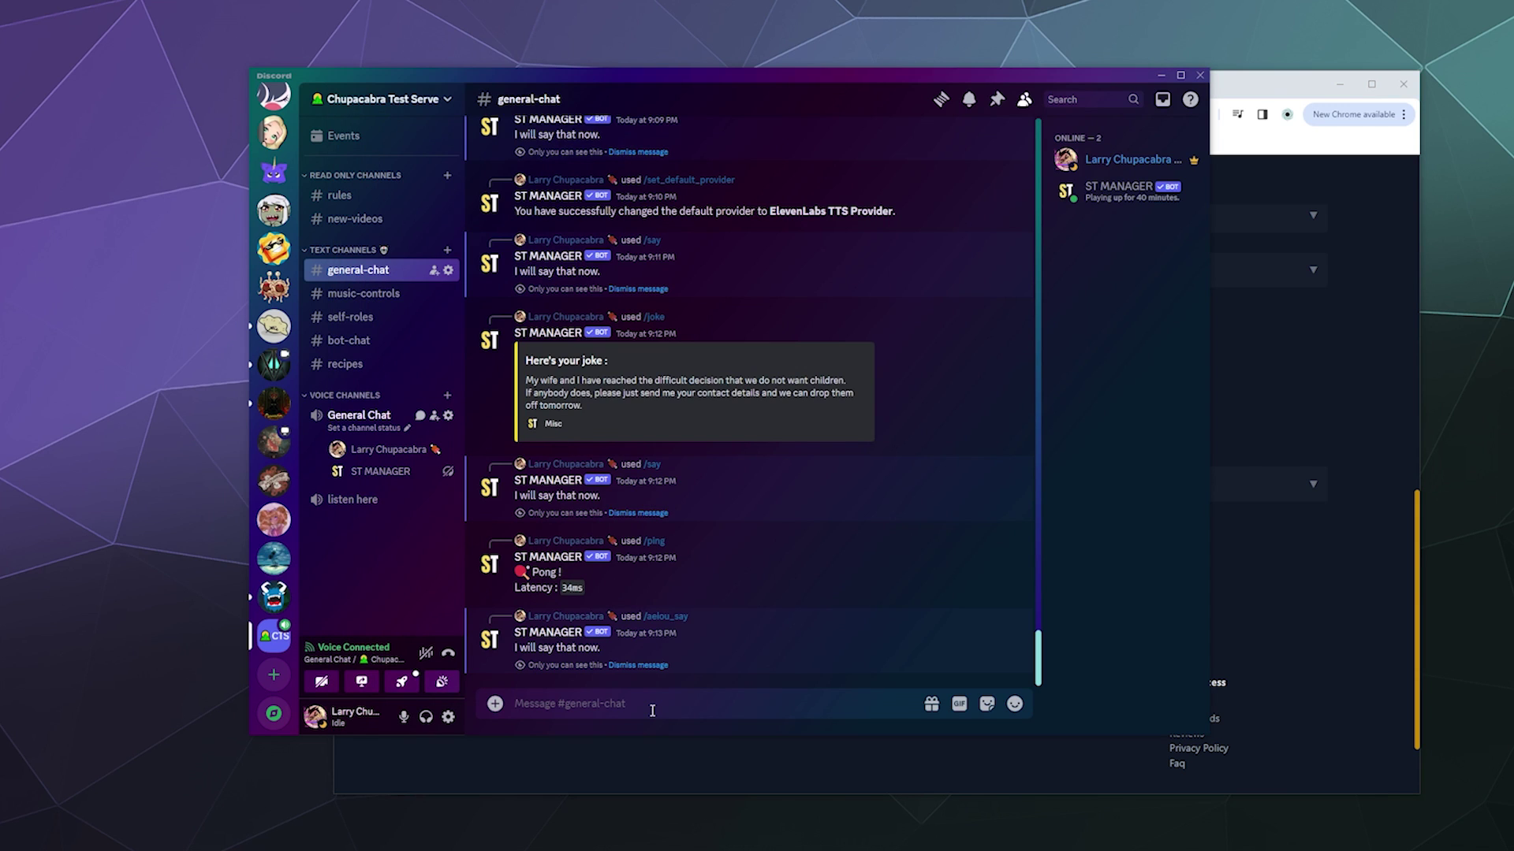
Step: Send /ms_say 'Hey. this is clippy. Does anyone need help writing a message in Microsoft Word', then return to Chrome
type("/ms_")
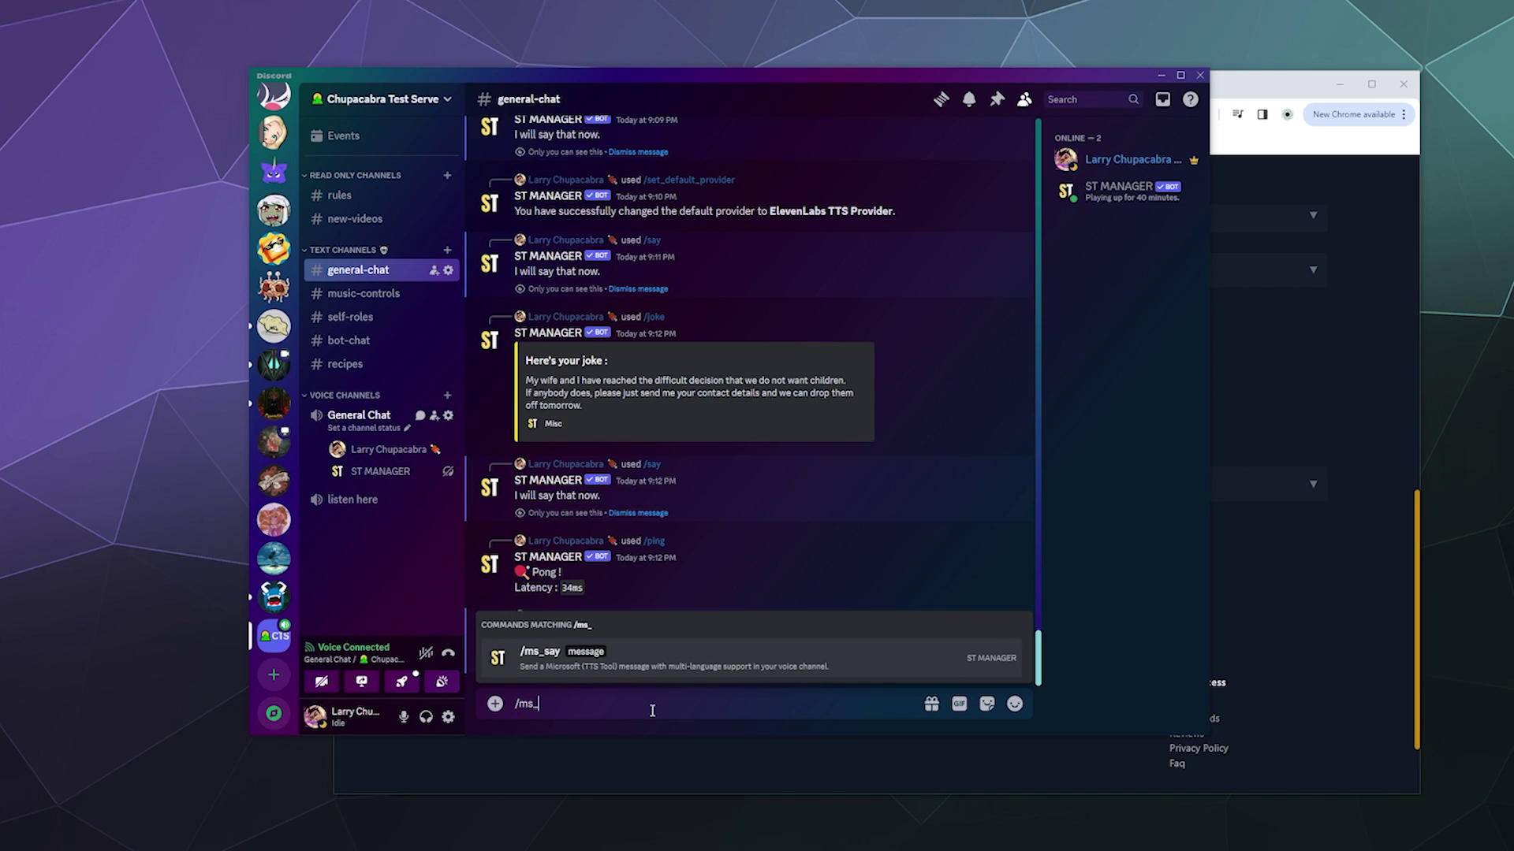
key("Tab")
type("Hey. this is clippy. Does anyone need help writing a message in Microsoft Word")
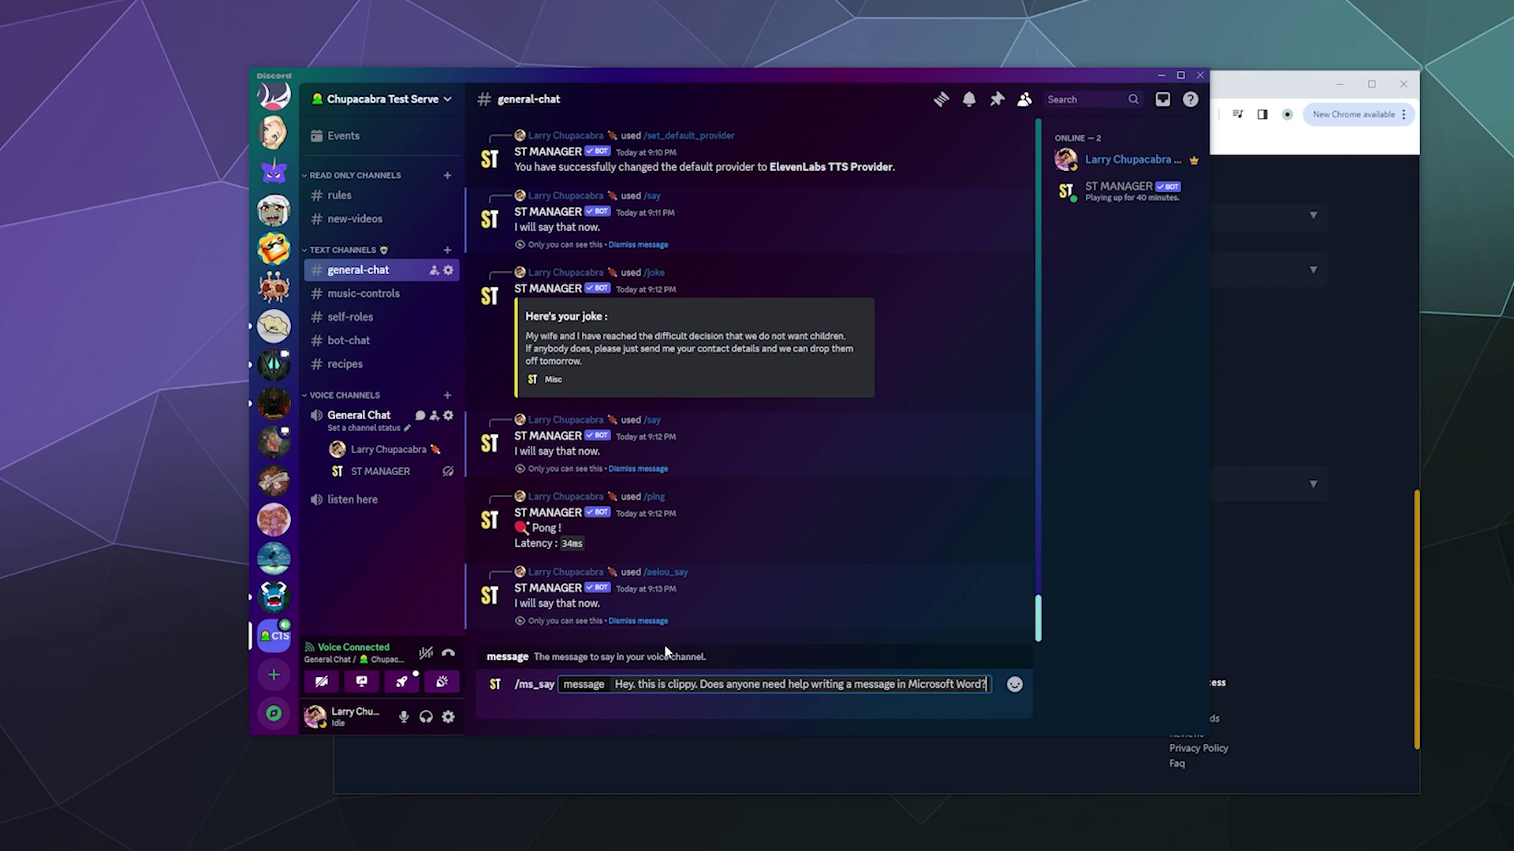
key("Return")
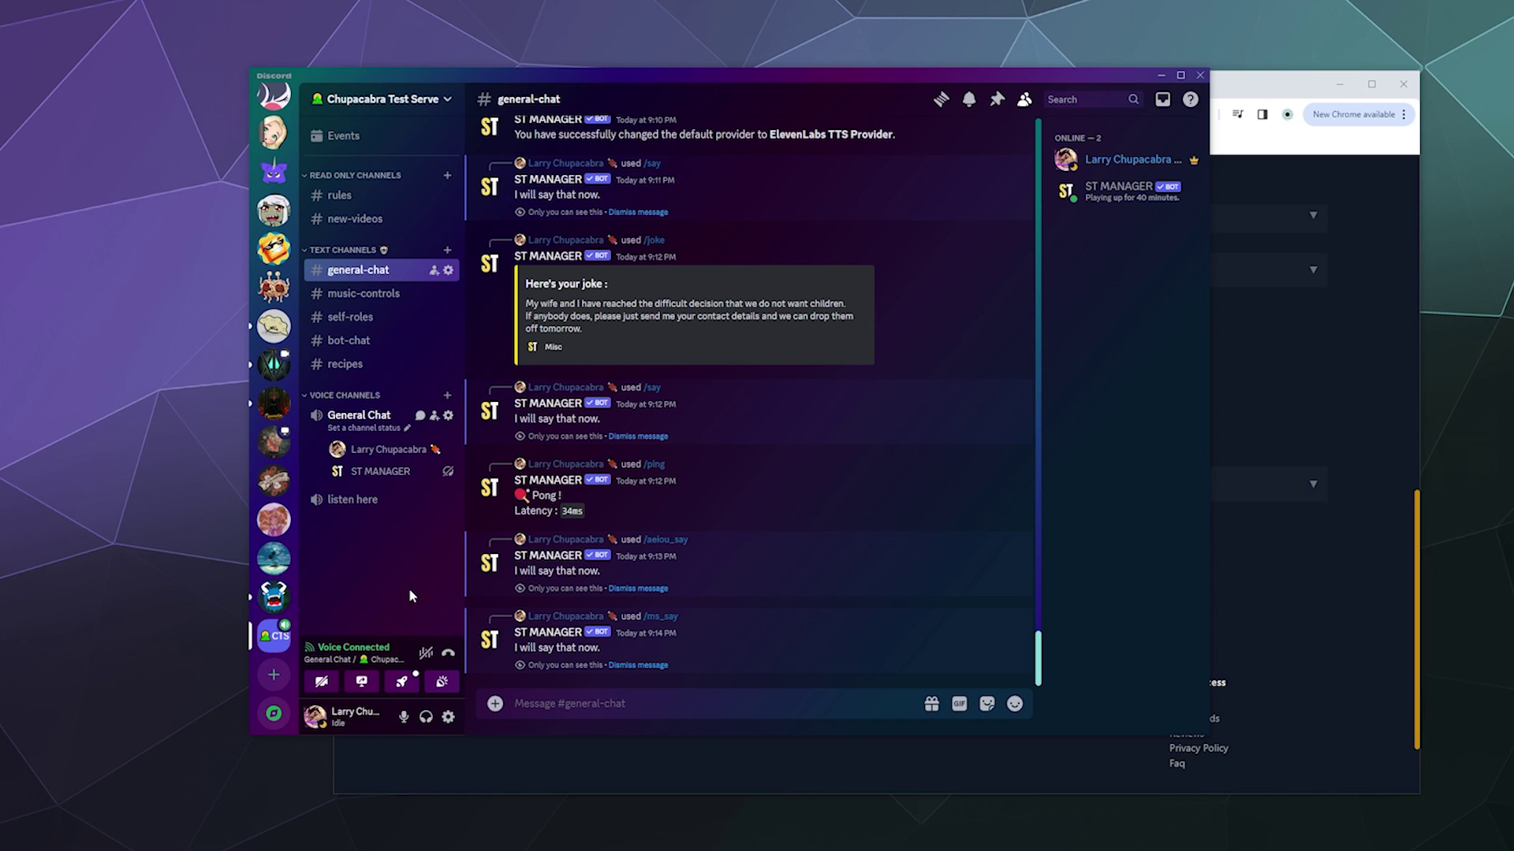
left_click(703, 773)
Step: Scroll the ST Manager commands page back up to the top
scroll(618, 605, "up", 1)
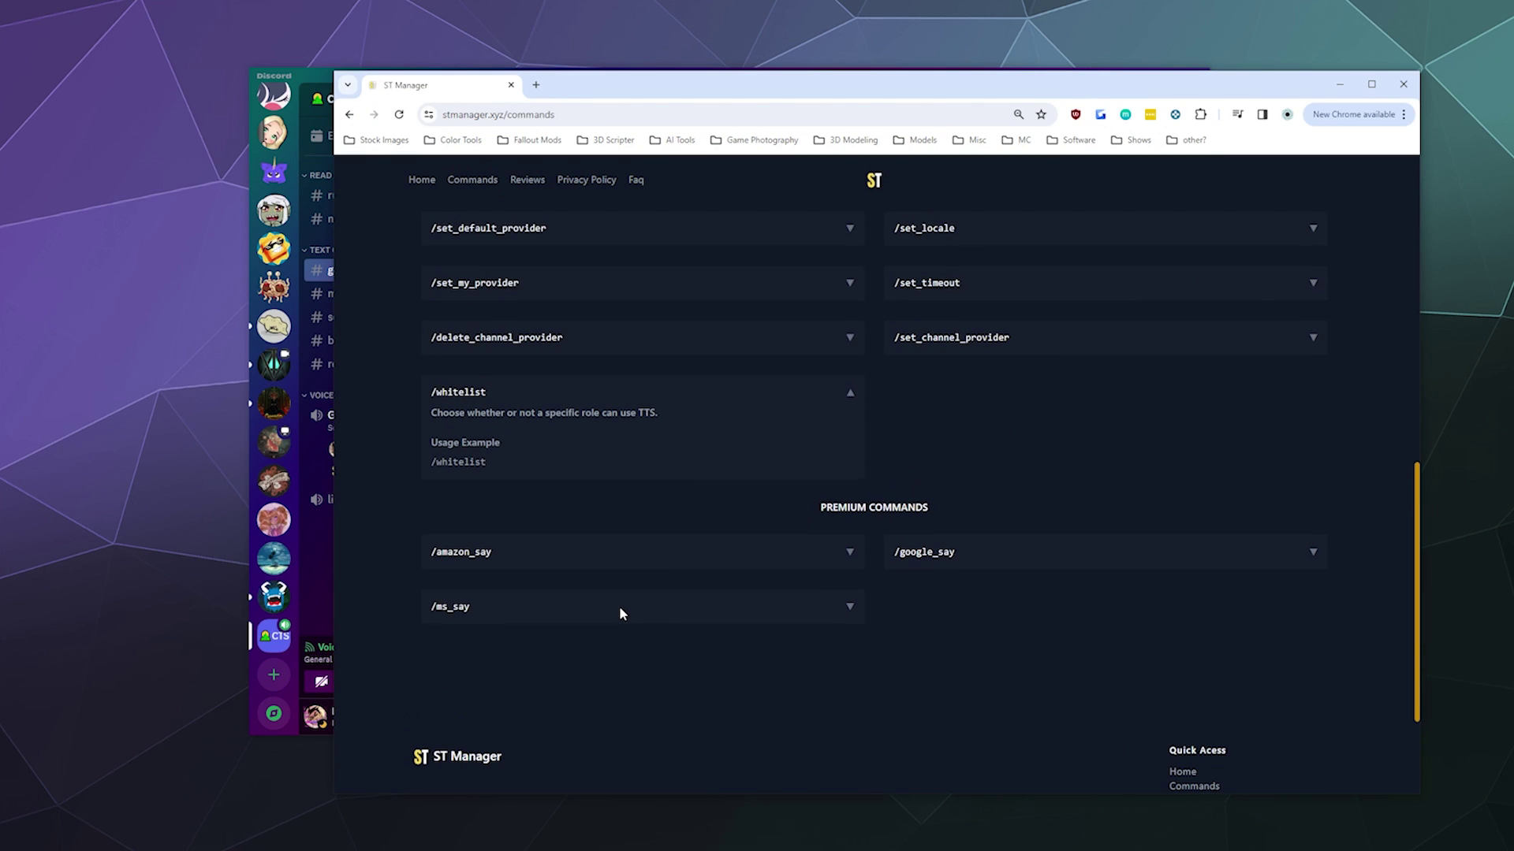
scroll(788, 607, "up", 2)
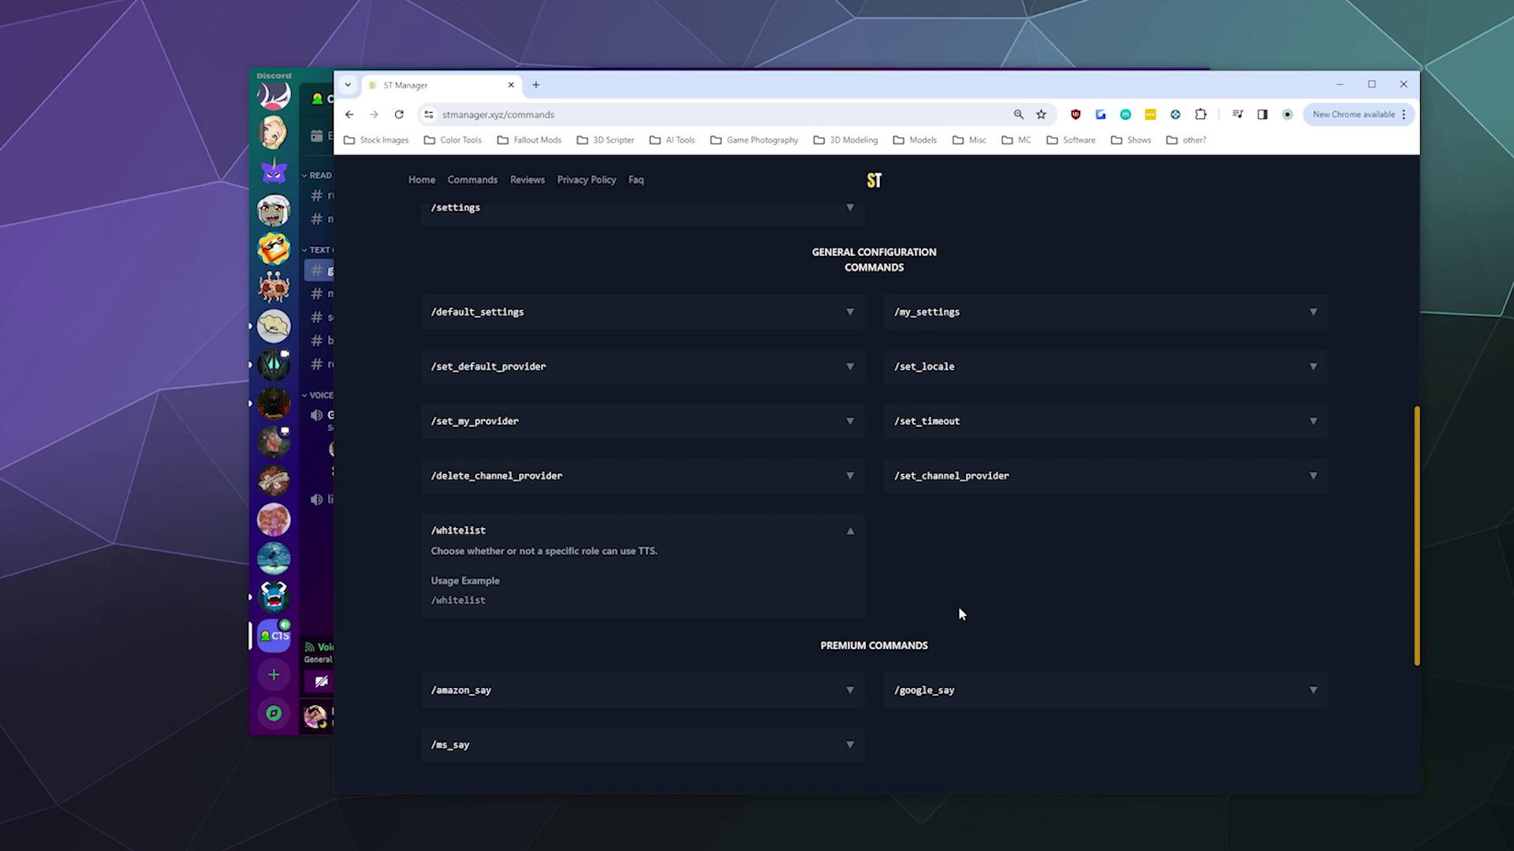
scroll(956, 614, "up", 9)
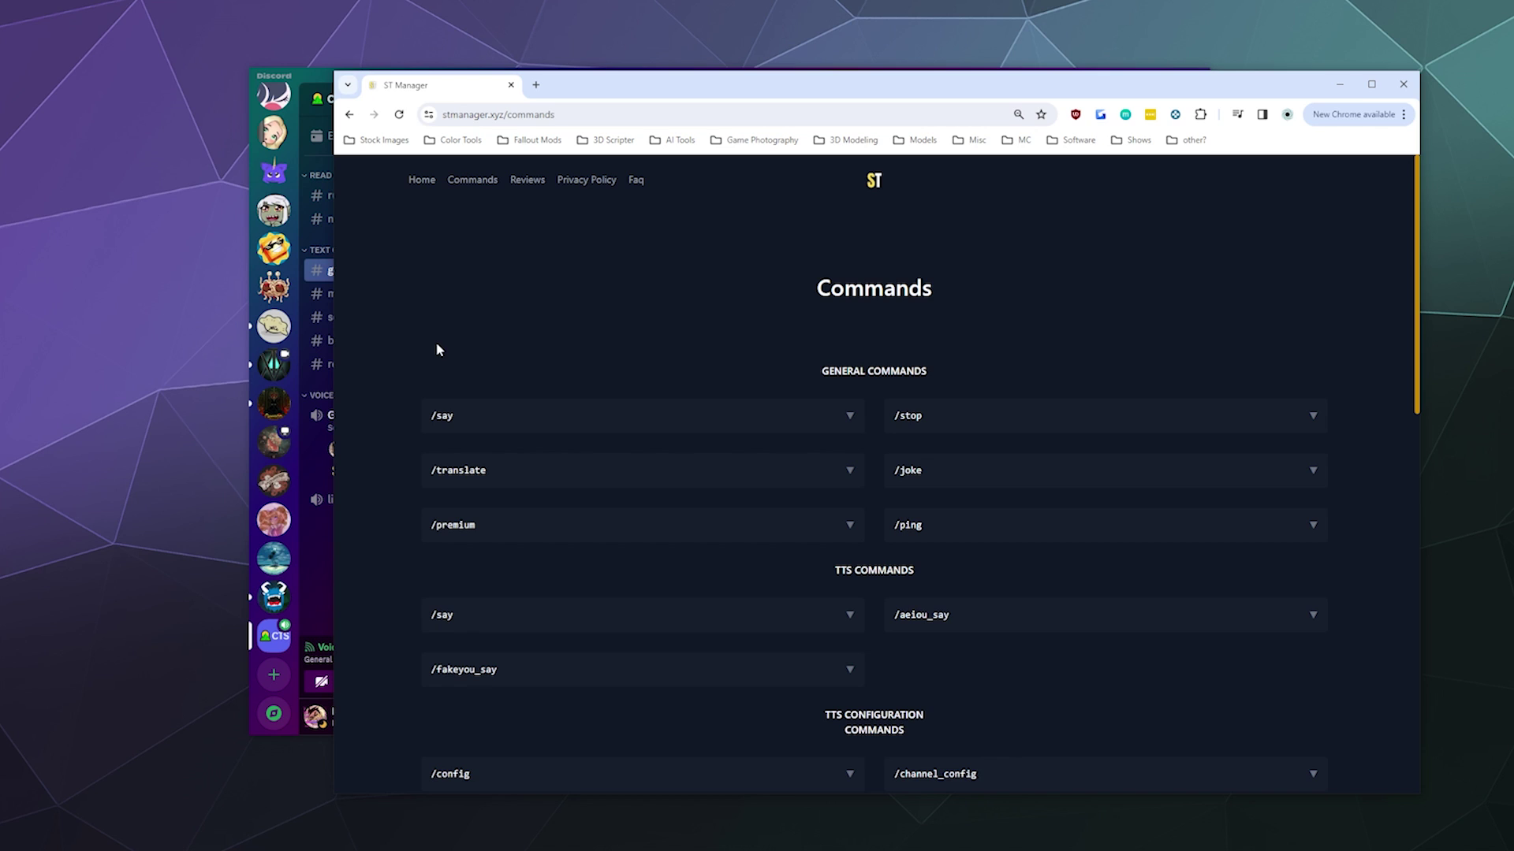
Step: Go to the ST Manager home page, scroll to the Plans section, and clear the stray selection
left_click(422, 180)
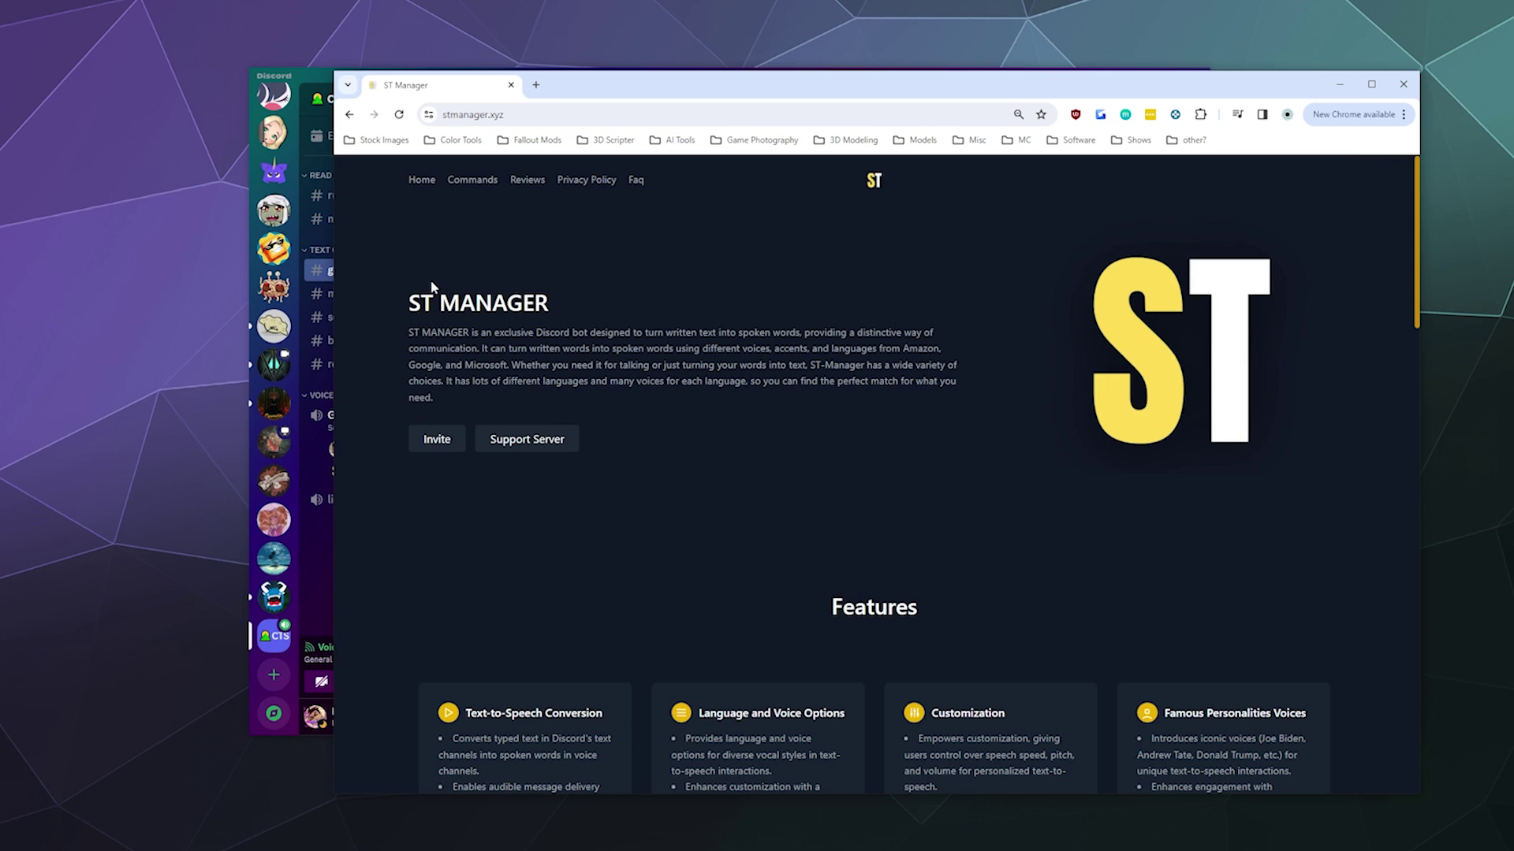
scroll(427, 272, "down", 10)
scroll(424, 275, "down", 8)
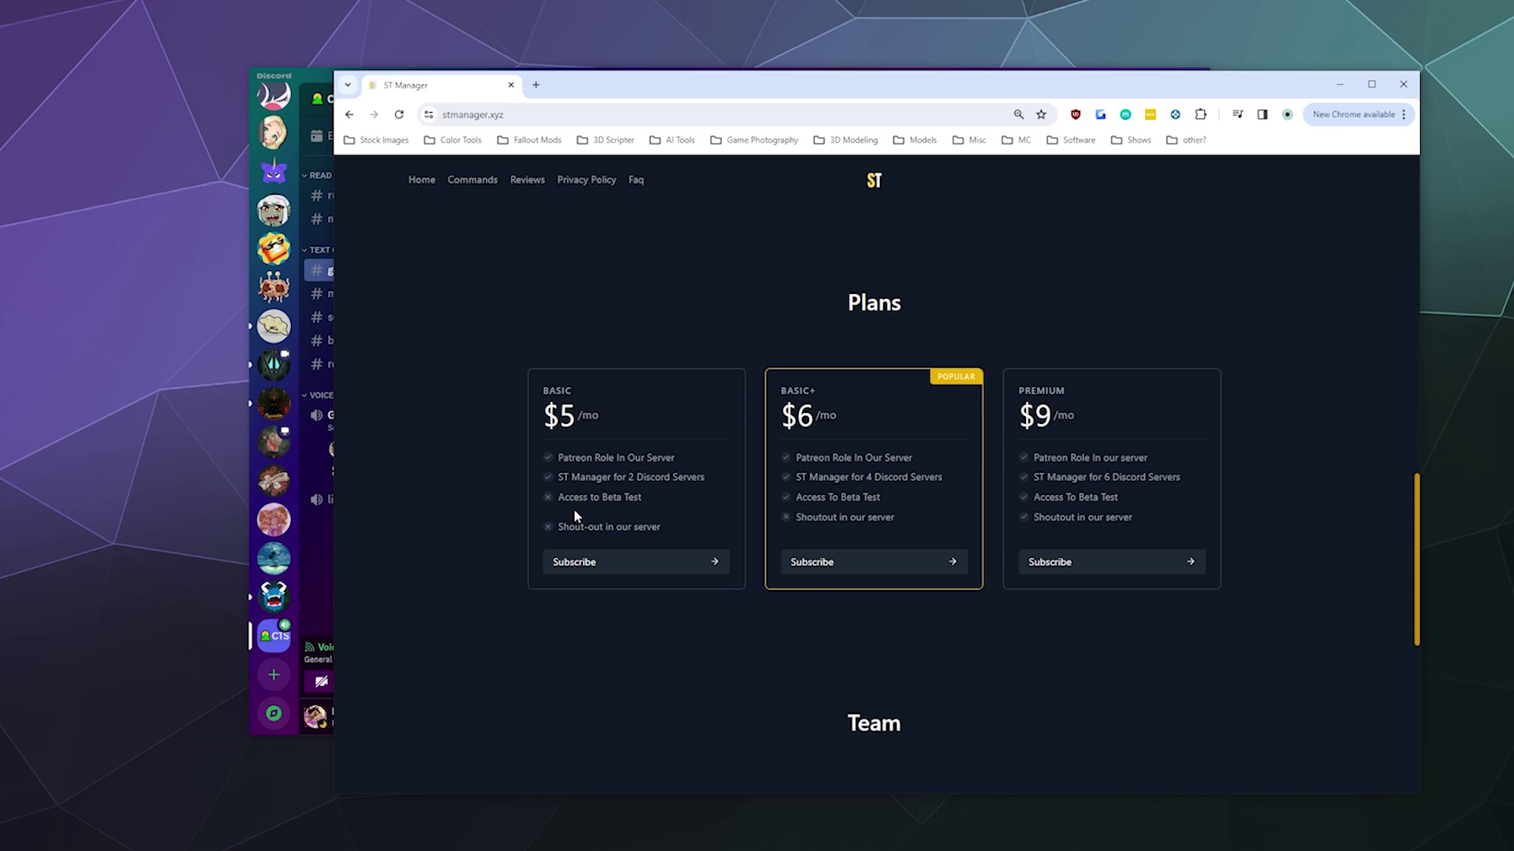
left_click(575, 482)
Step: Look over the Basic, Basic+ and Premium plans at $5, $6 and $9 monthly
scroll(1049, 463, "up", 3)
scroll(1050, 463, "down", 5)
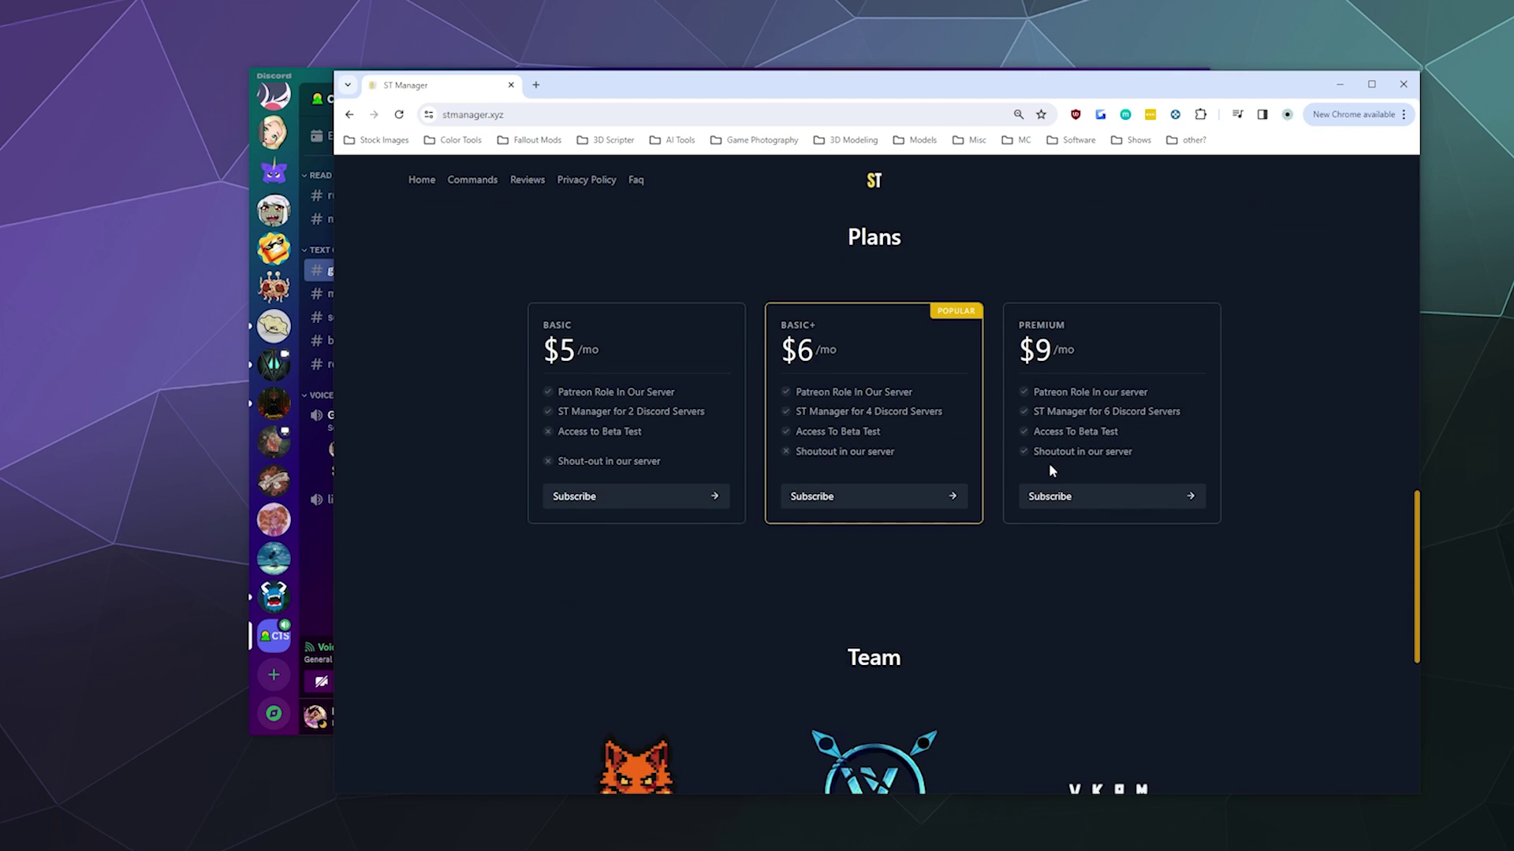
scroll(1049, 465, "up", 4)
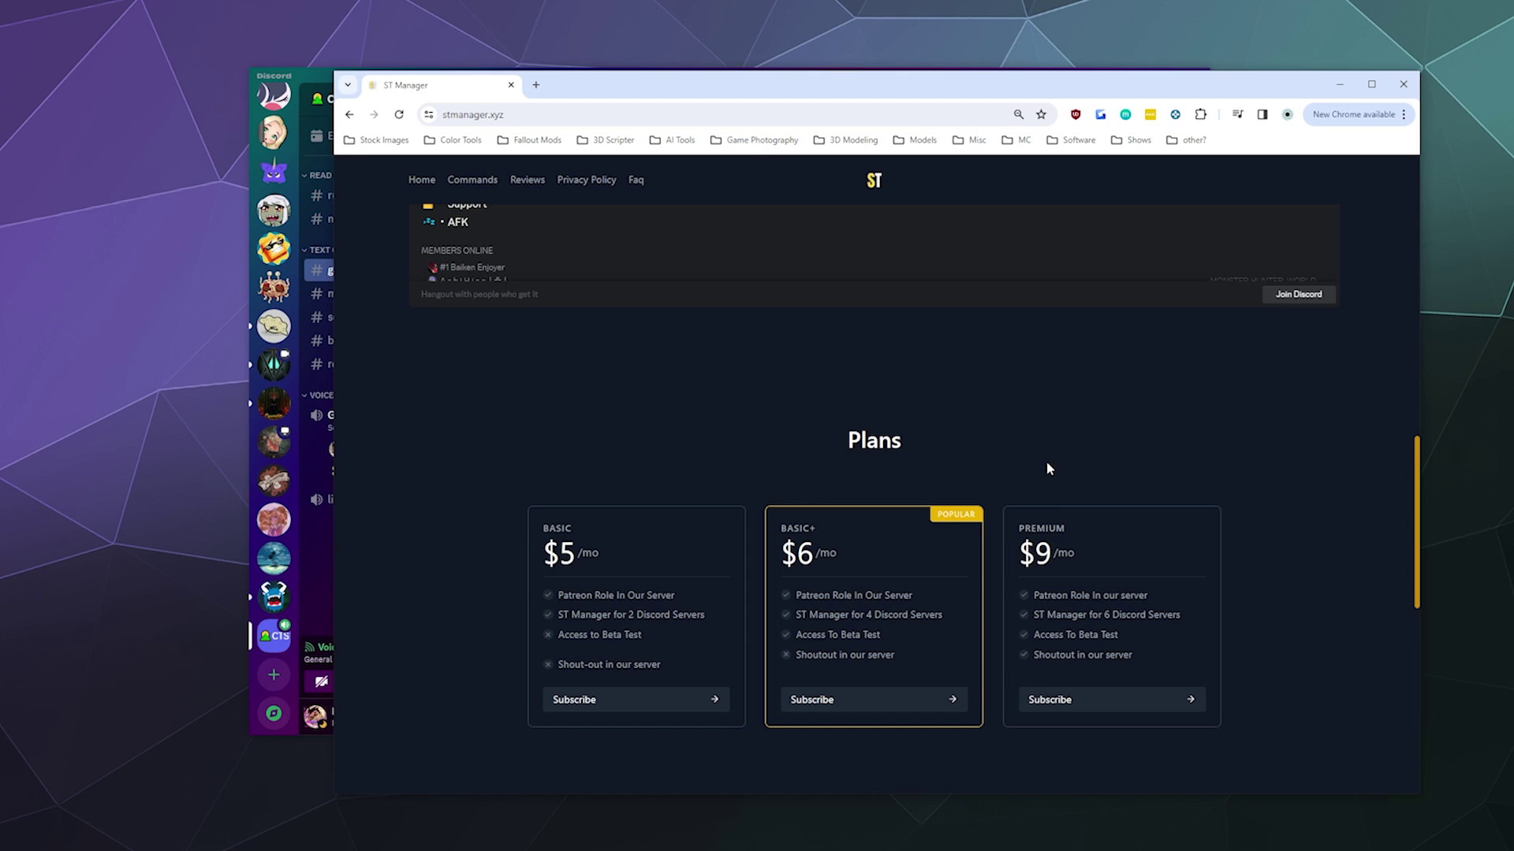
scroll(1047, 471, "up", 10)
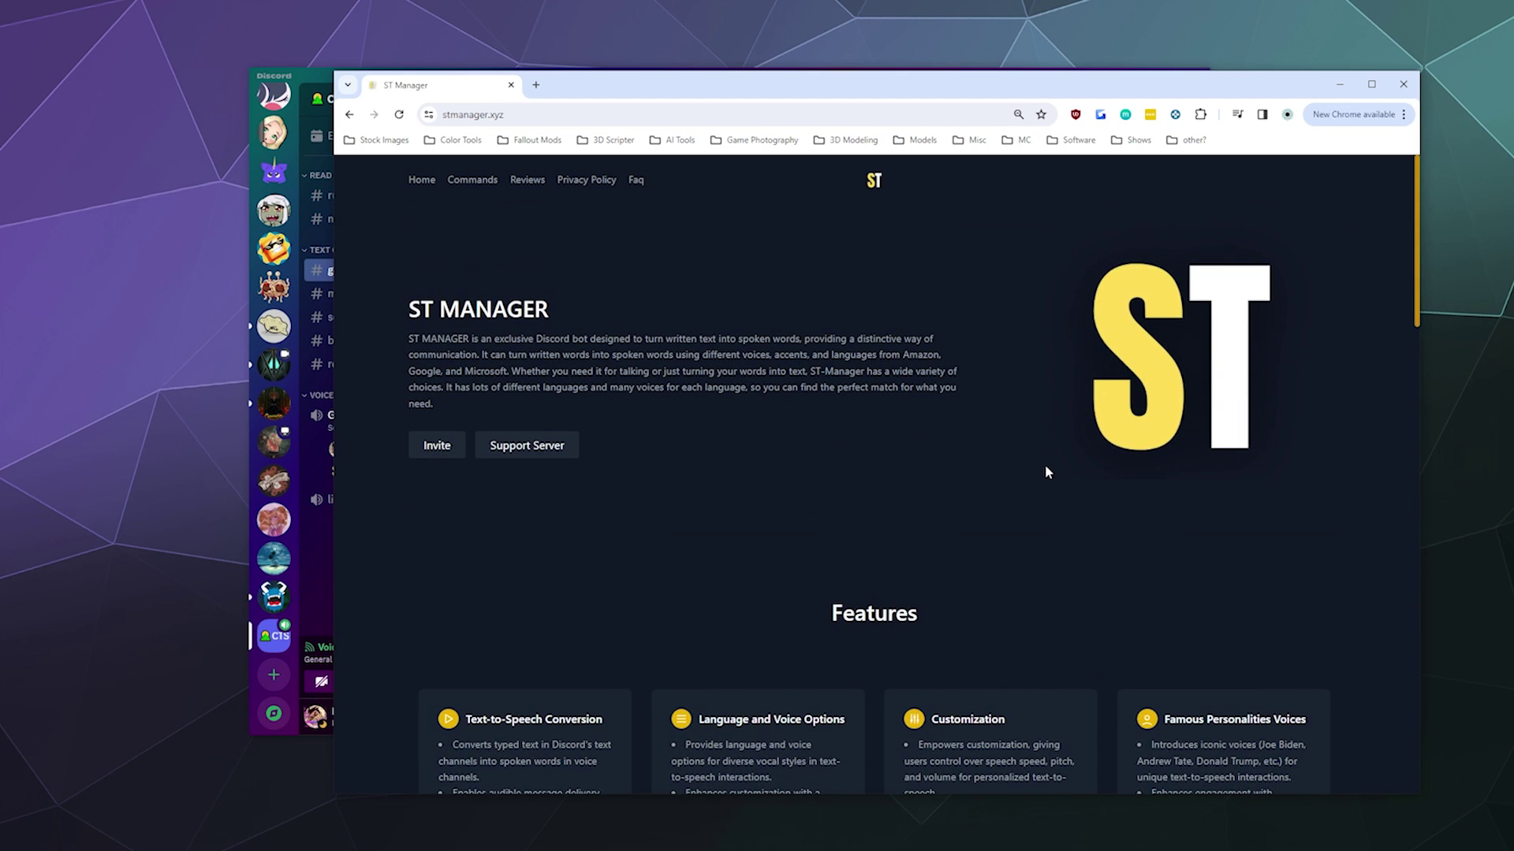
scroll(538, 328, "down", 5)
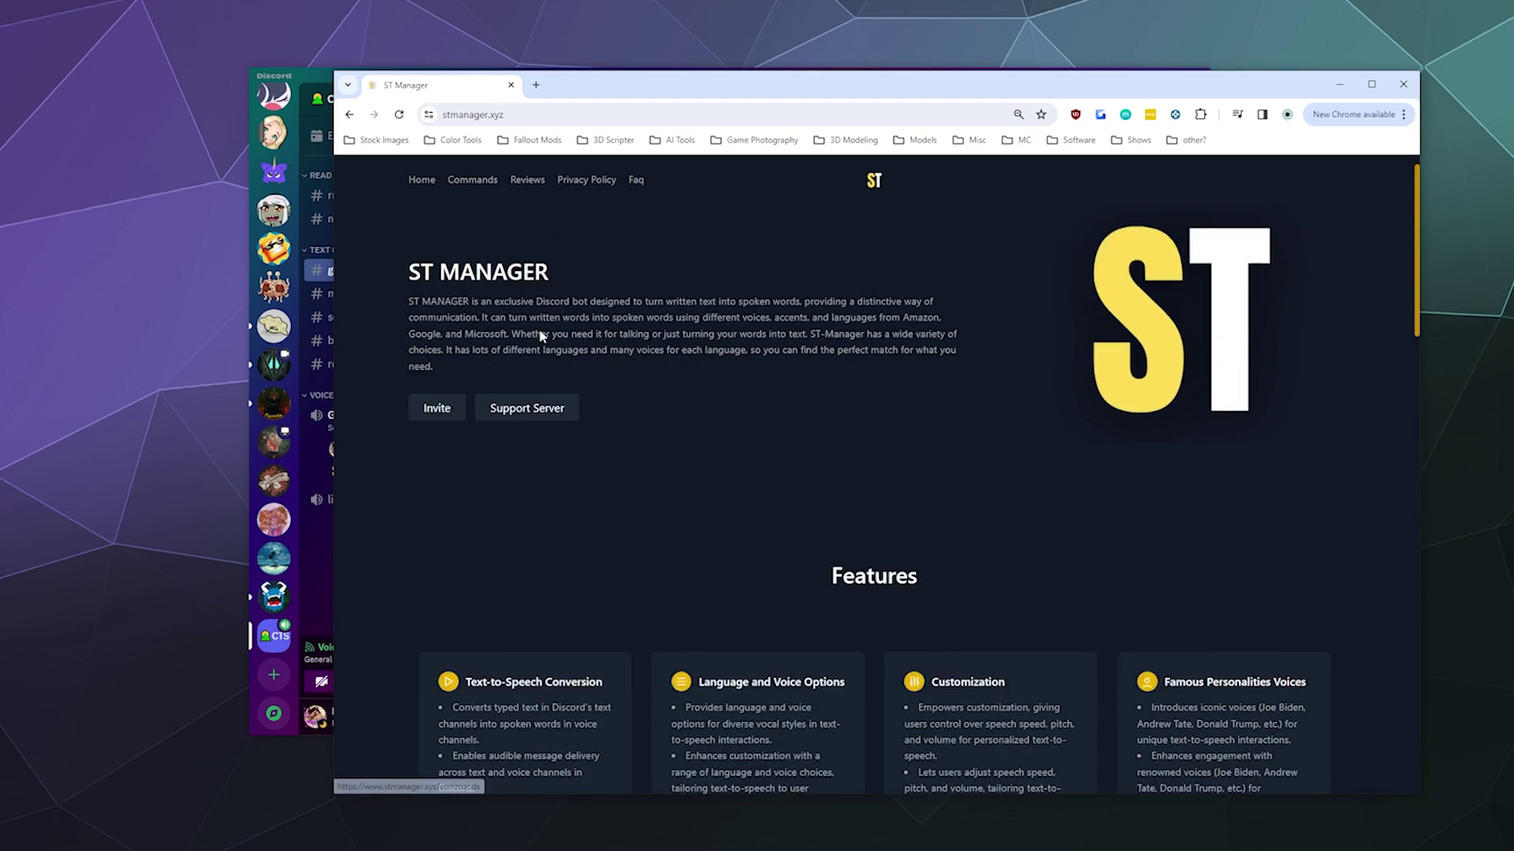
scroll(640, 449, "down", 8)
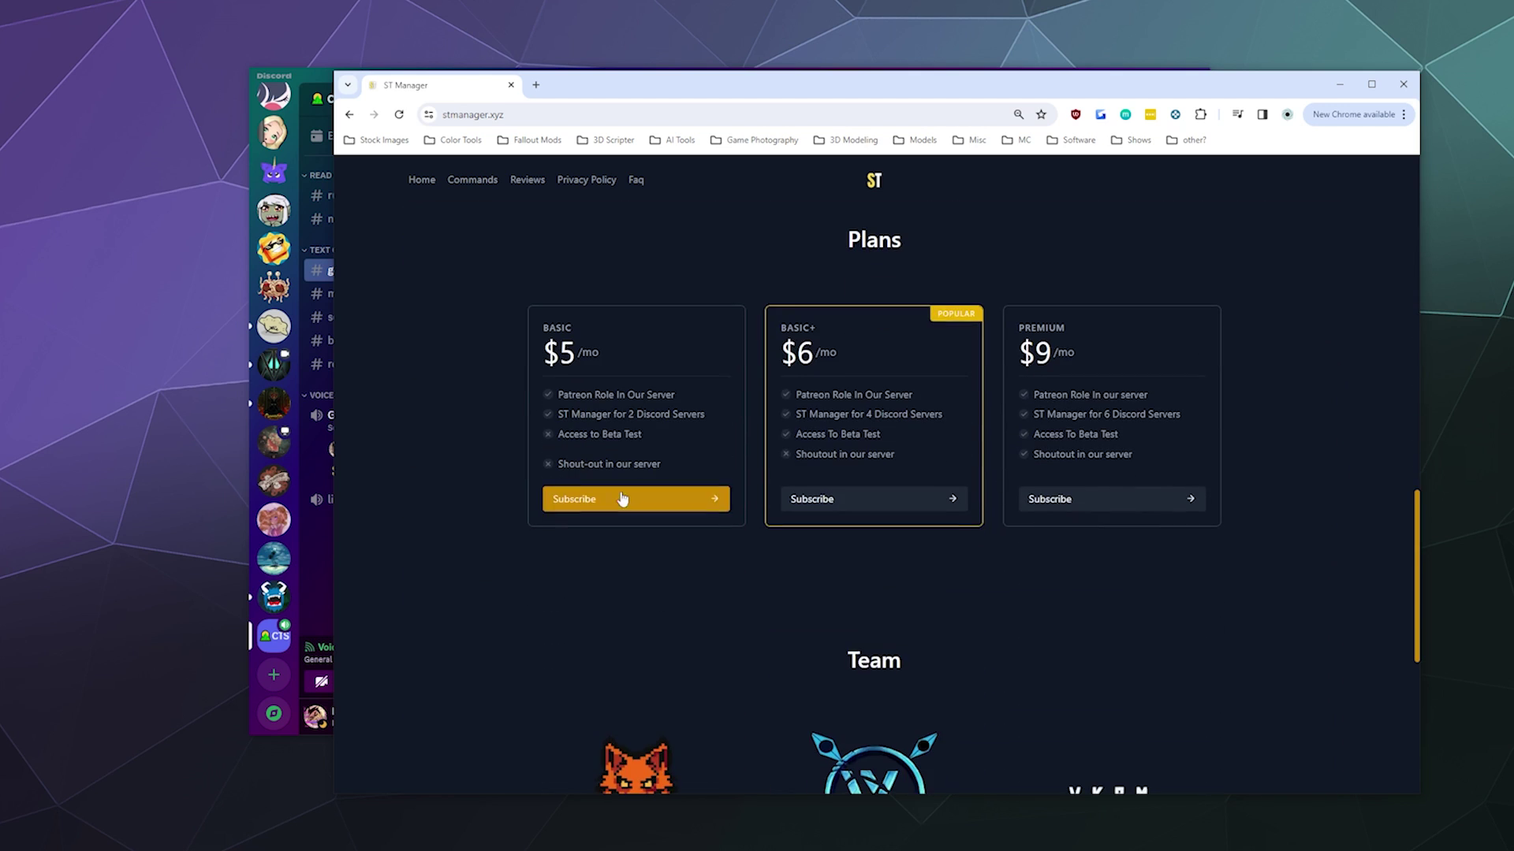
scroll(510, 502, "down", 5)
scroll(510, 502, "up", 8)
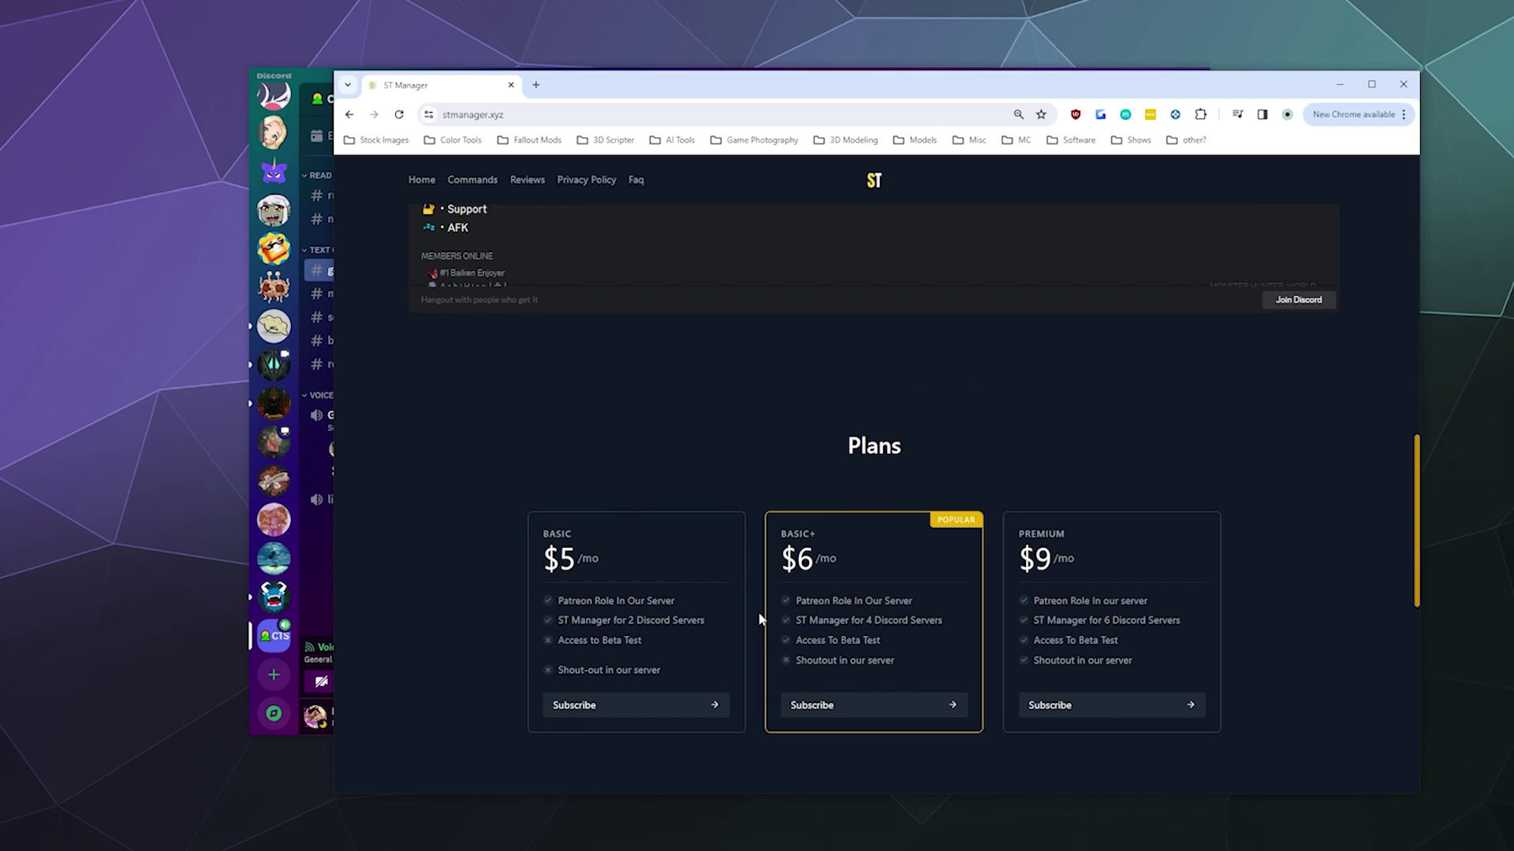
scroll(681, 445, "up", 5)
Step: Open the commands page, expand /set_default_provider to read its description, and return to Discord
left_click(472, 179)
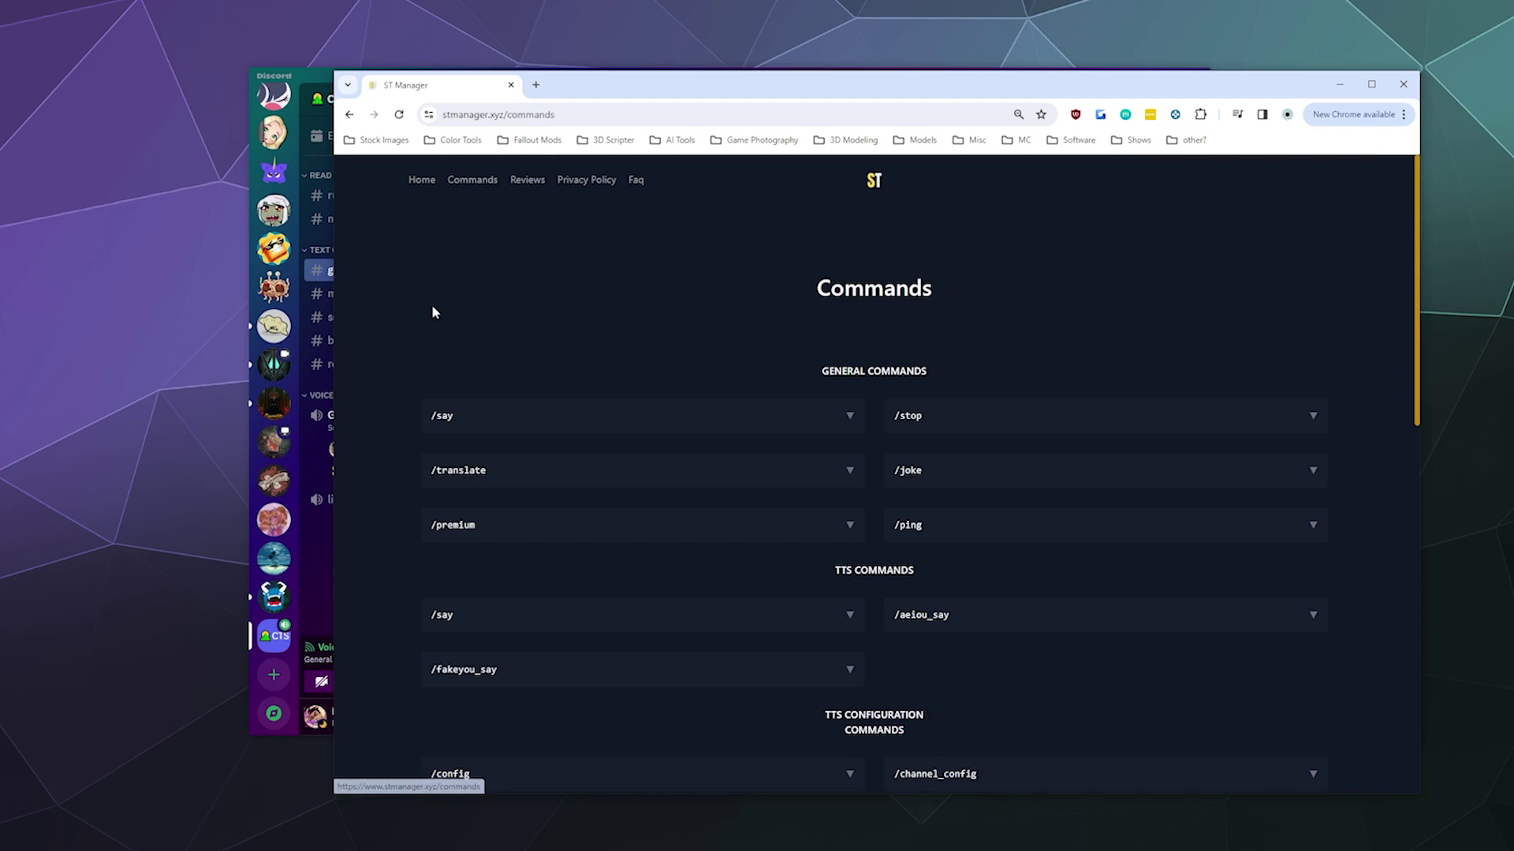
scroll(410, 351, "down", 5)
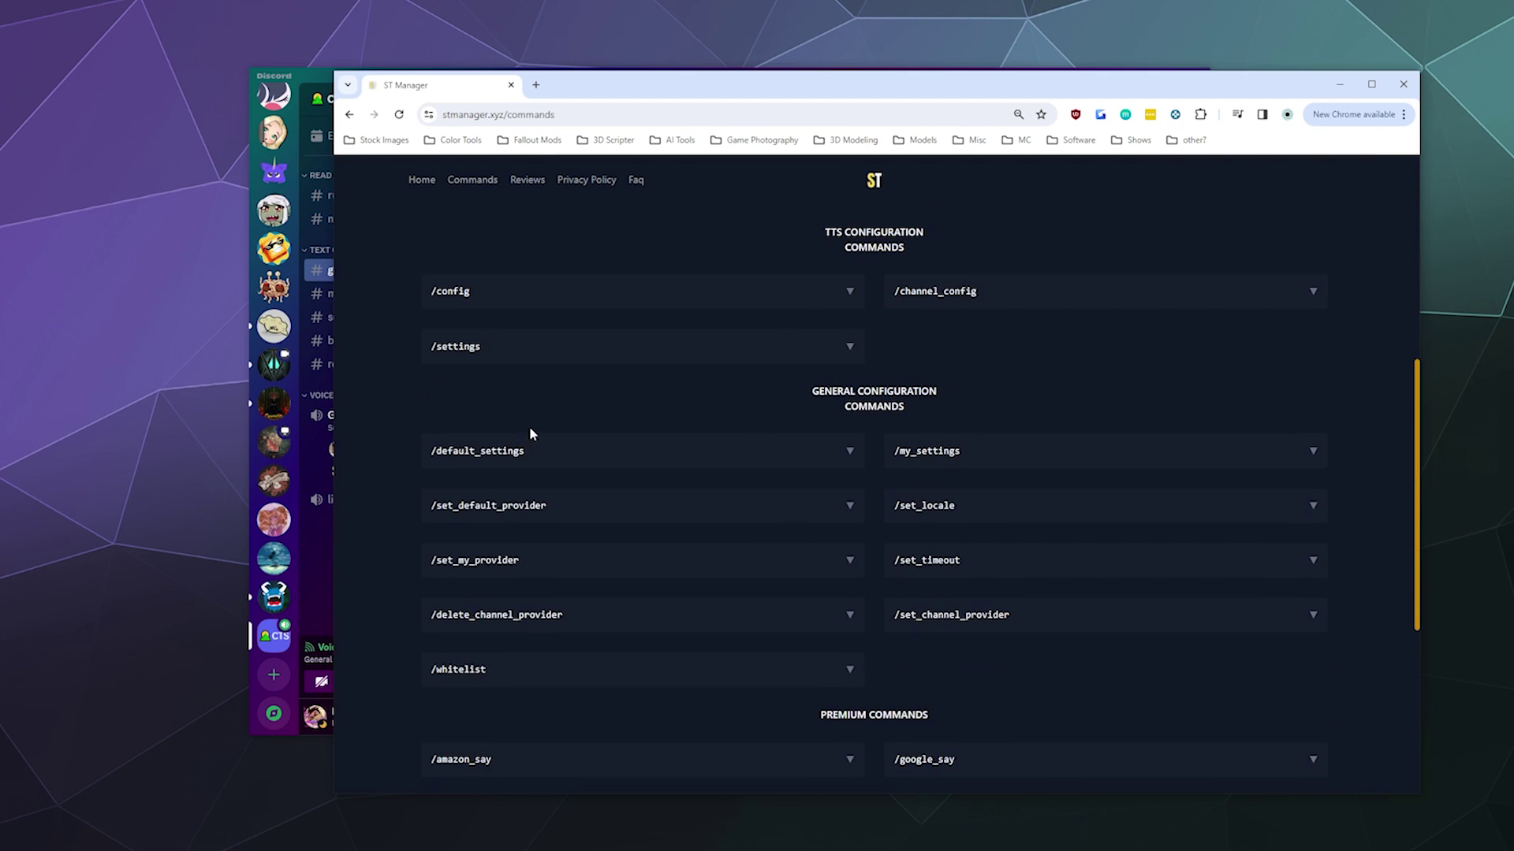
left_click(855, 507)
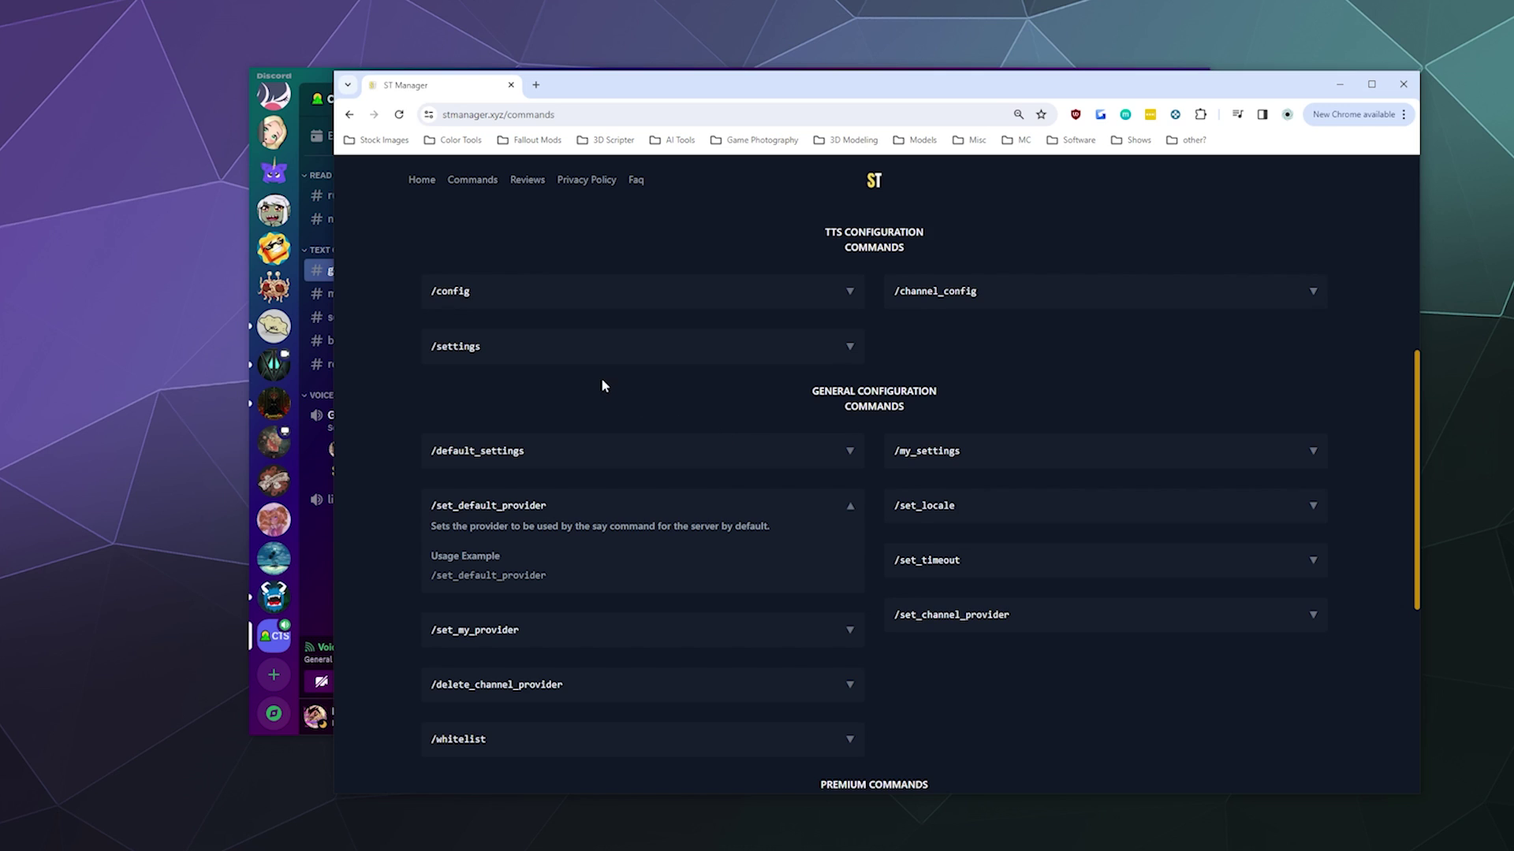
scroll(395, 545, "down", 1)
scroll(394, 547, "up", 10)
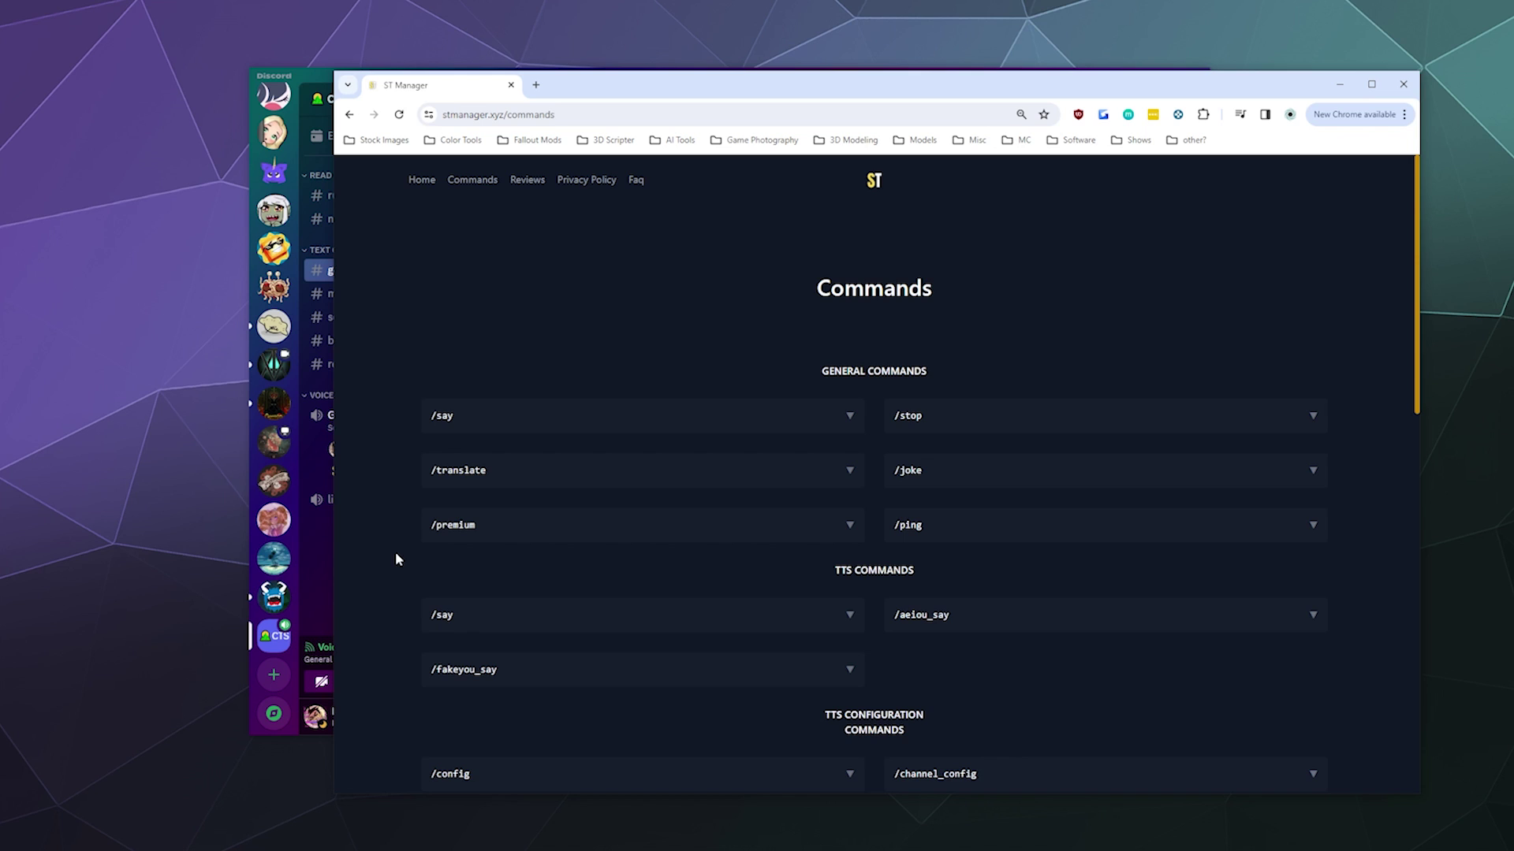
left_click(317, 570)
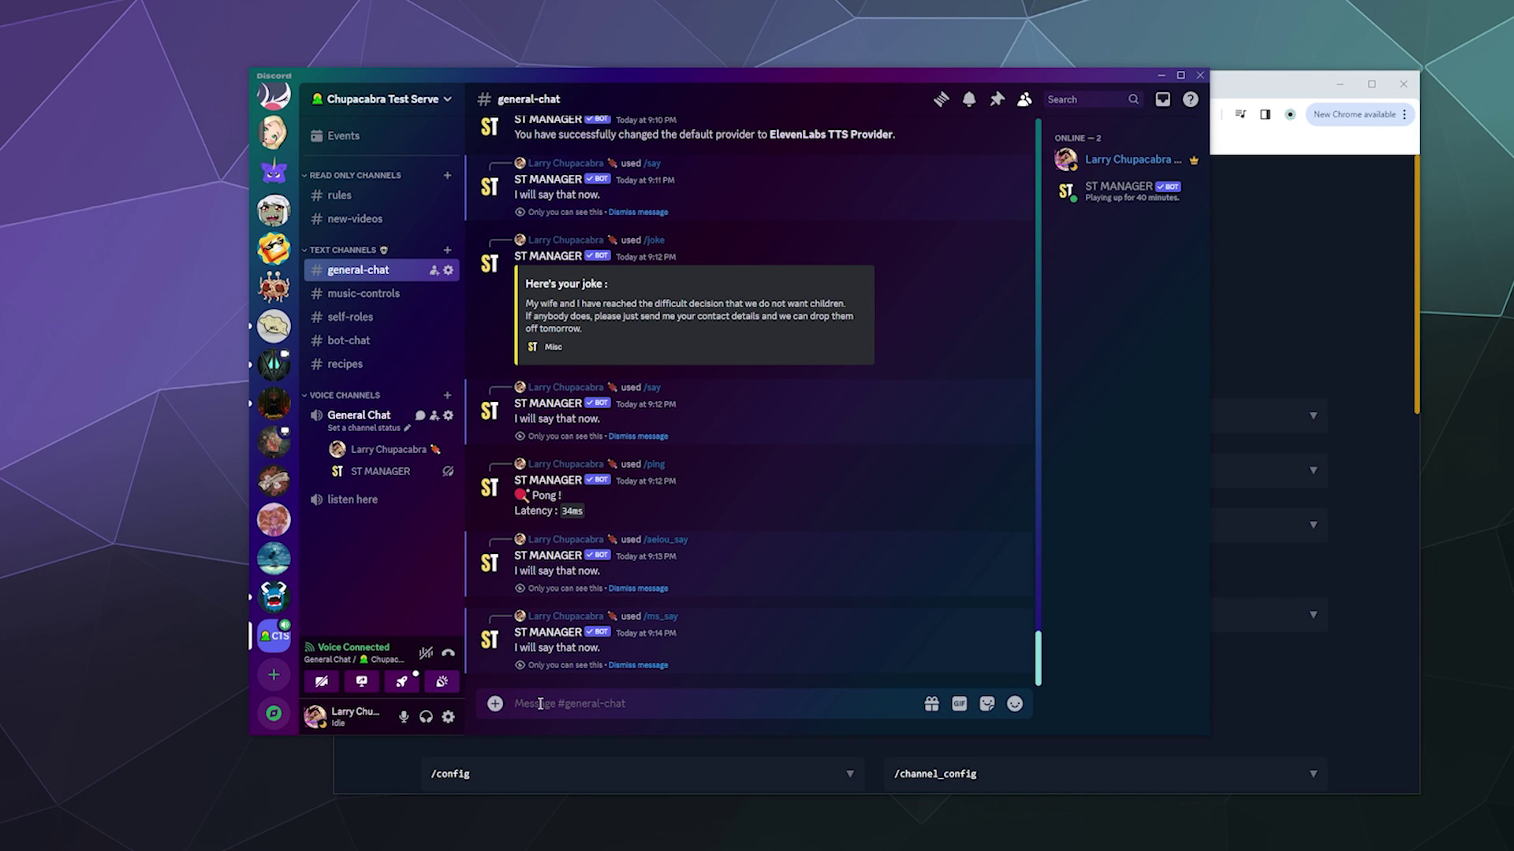